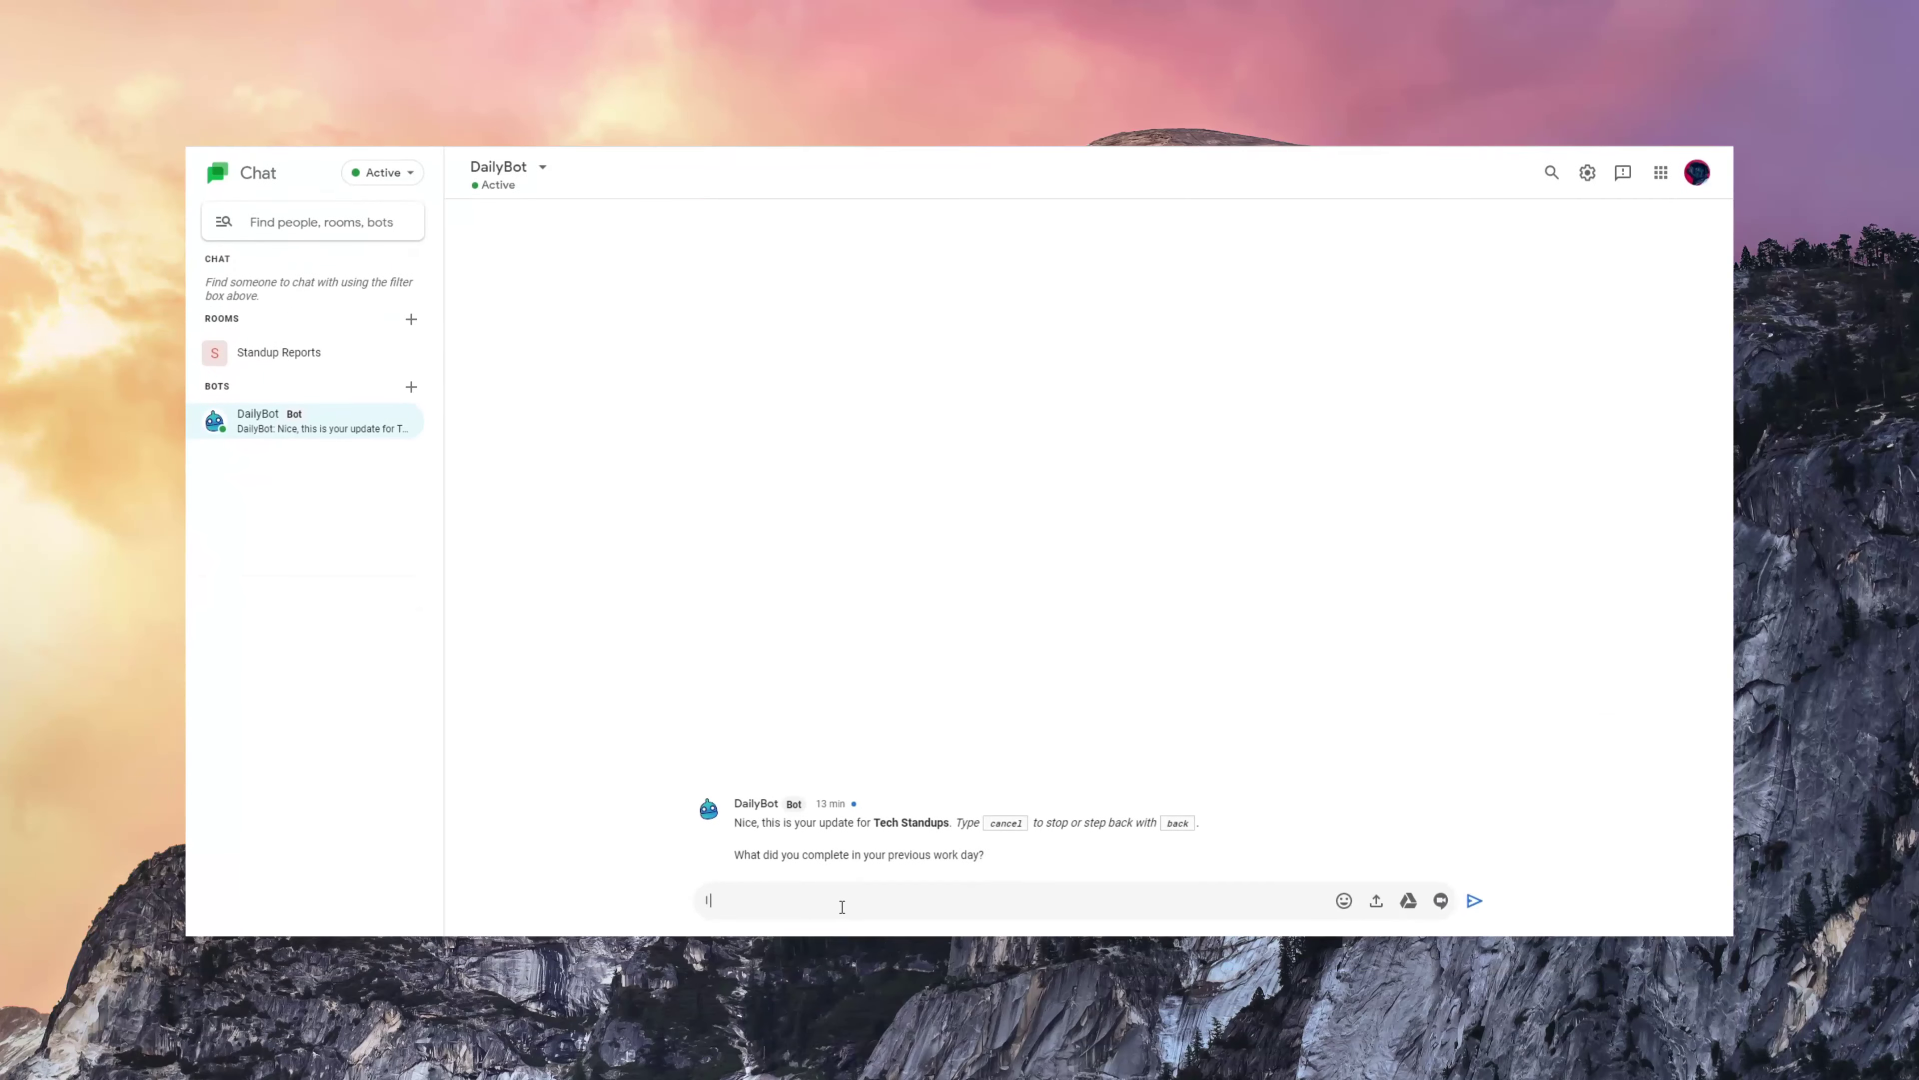
- Report the feature as pushed to production, list three plans (AI engine specs, PR reviews, retrospective), and answer 'No' to blockers
type("pleted")
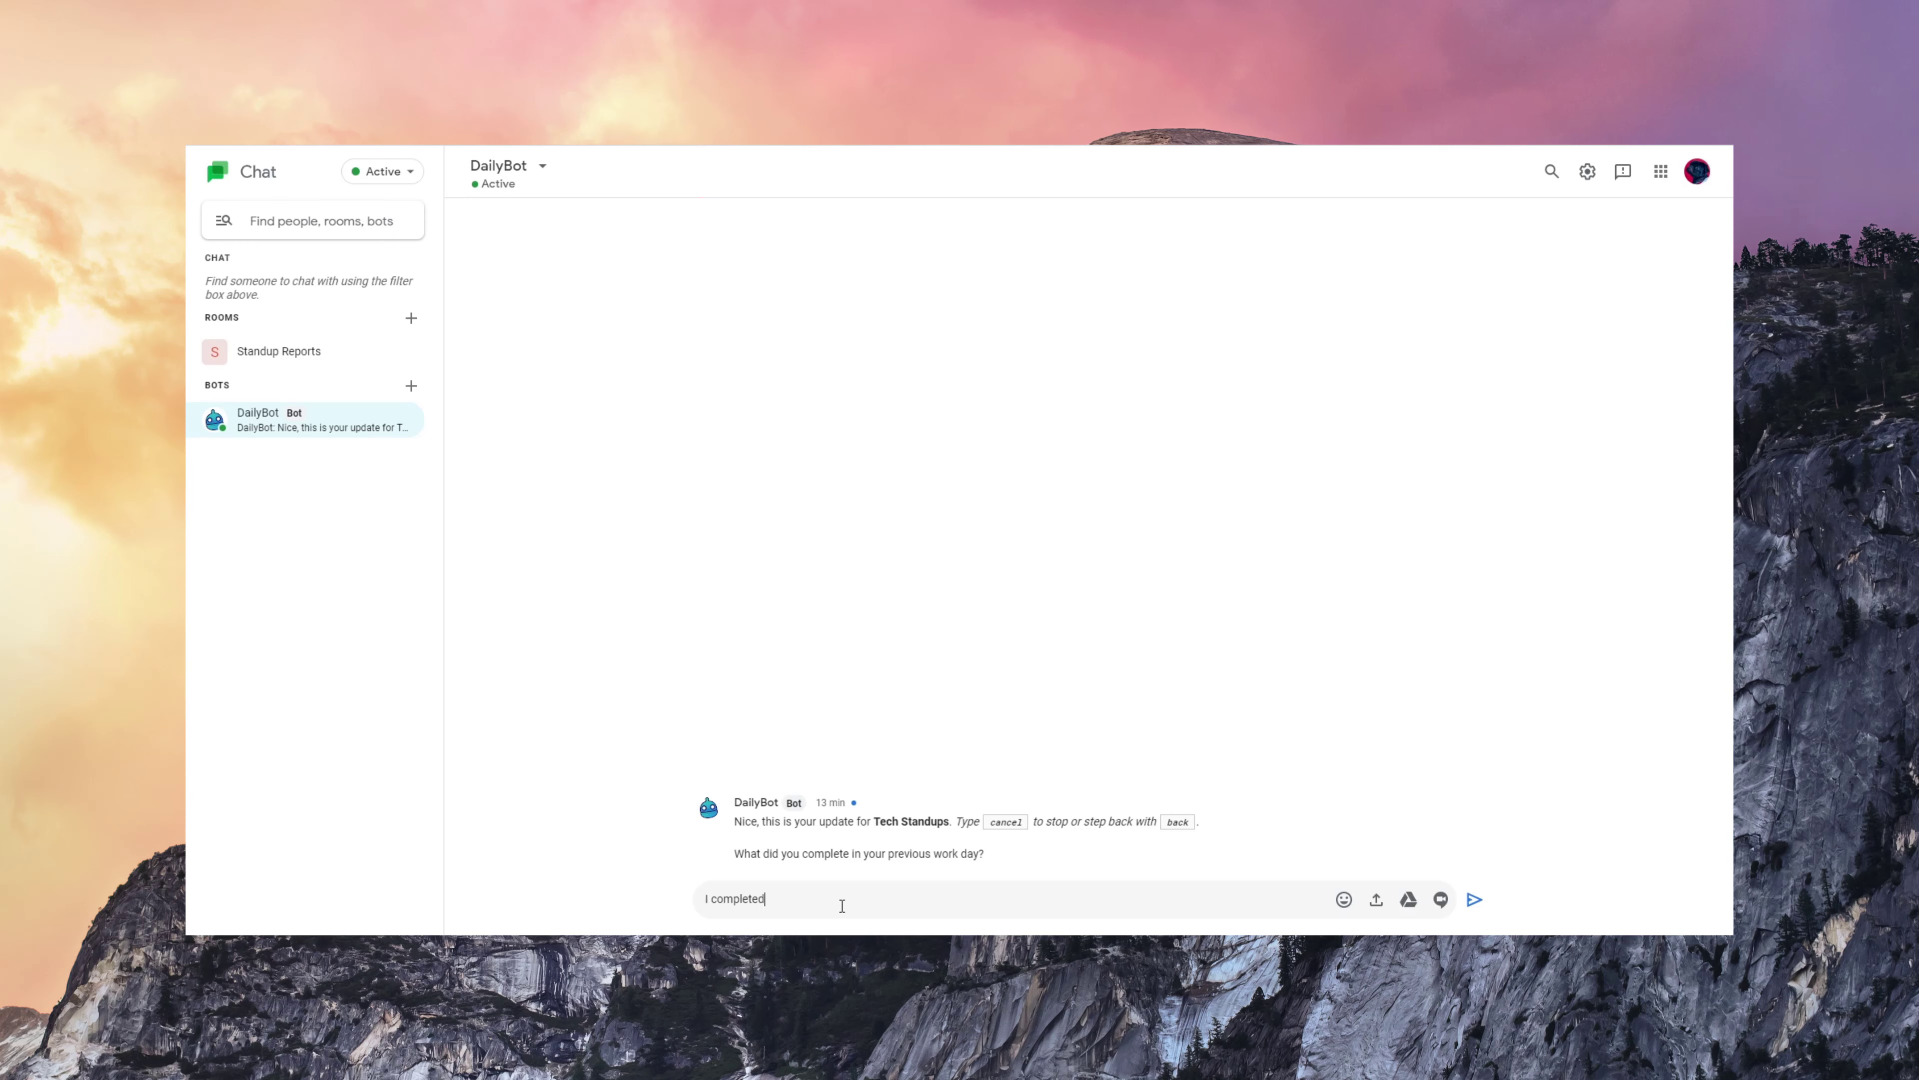
type(" the feature and pushed code to production")
key("Return")
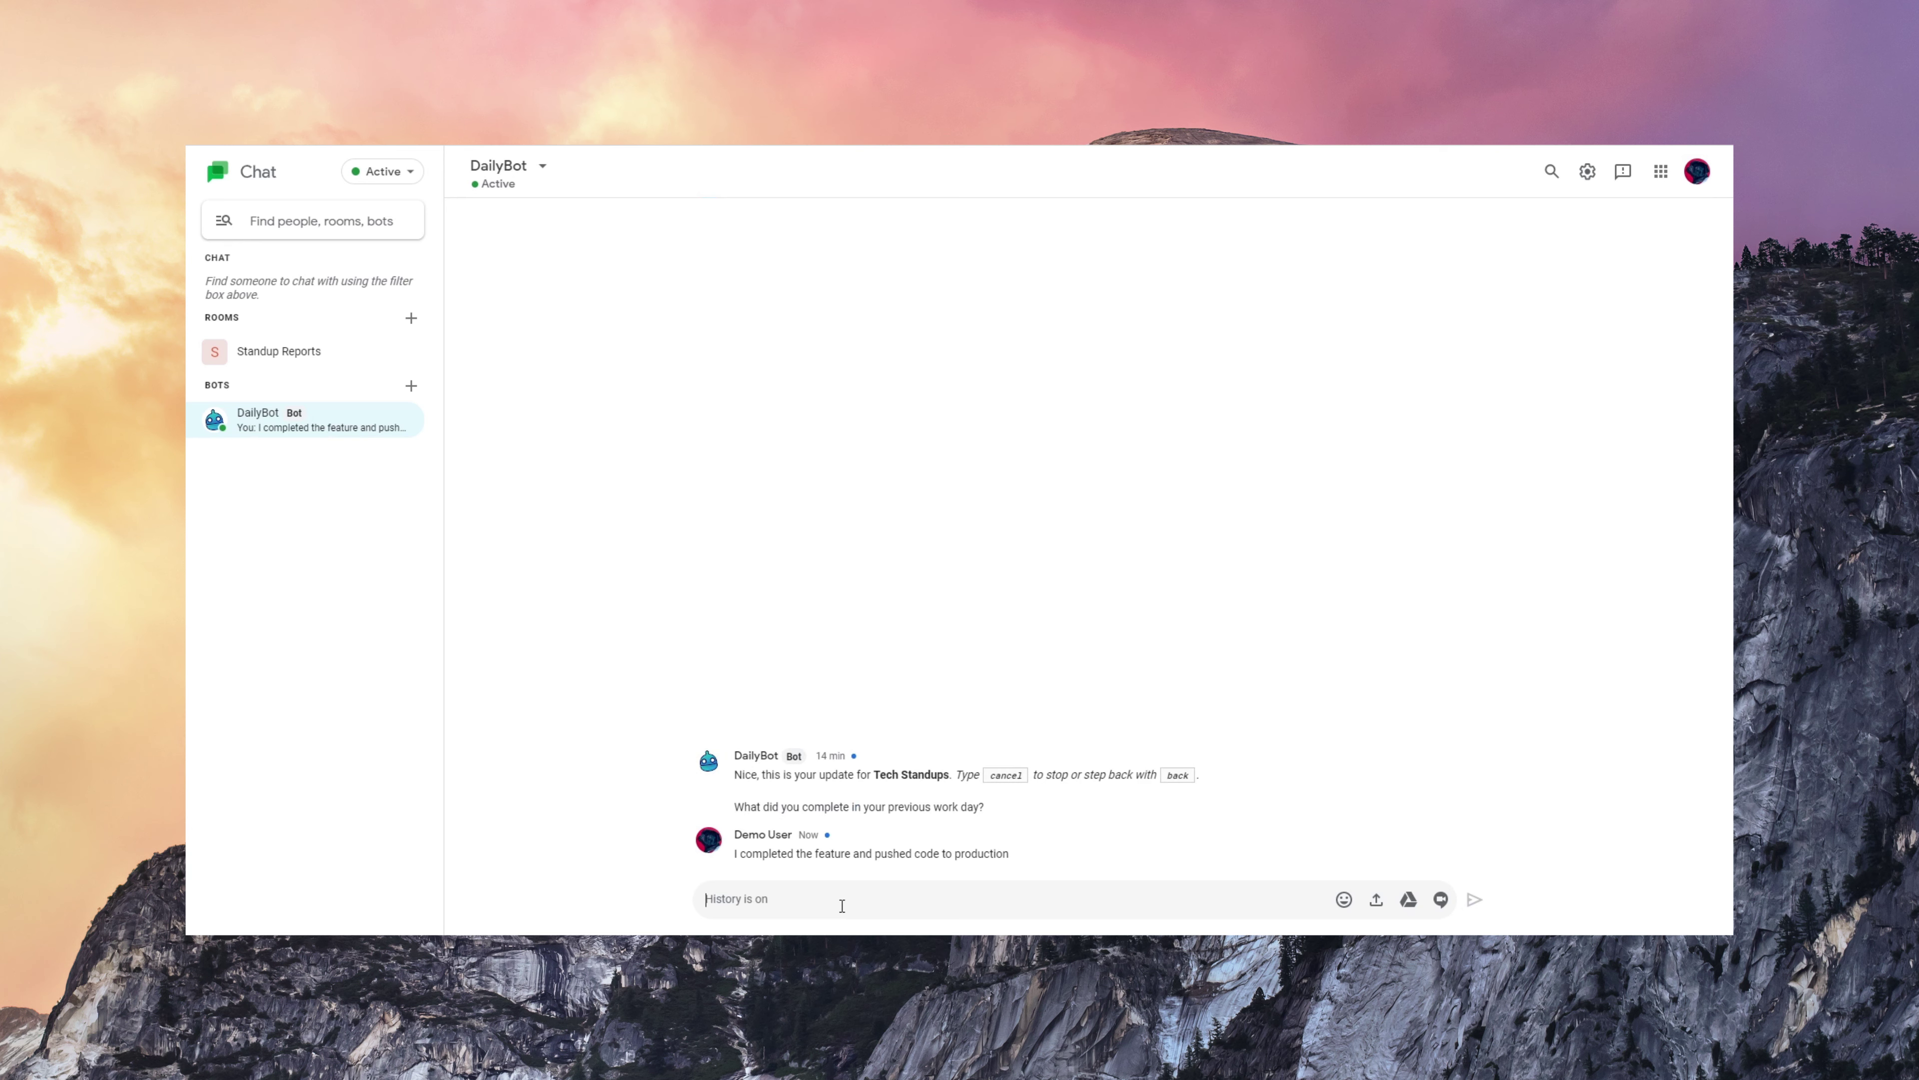
type("*")
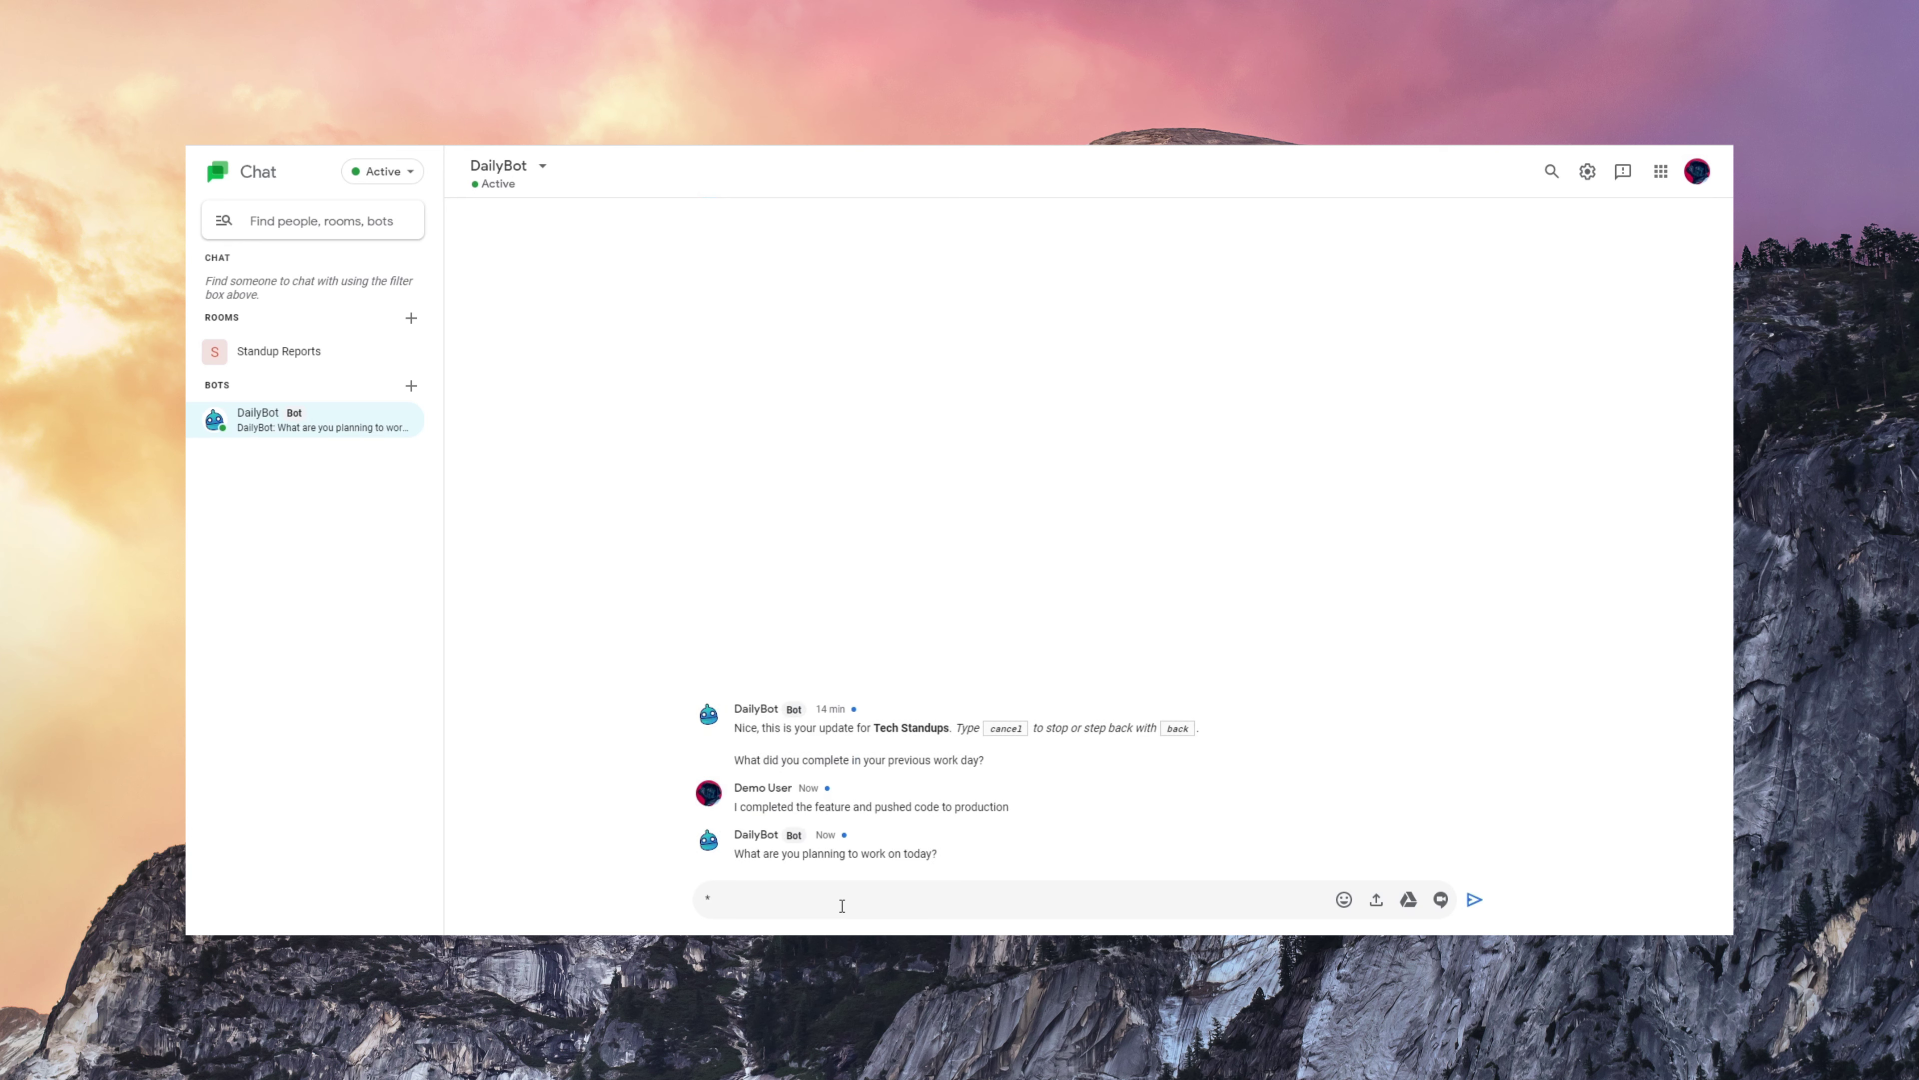
type(" Specs of new AI engine")
key("shift+Return")
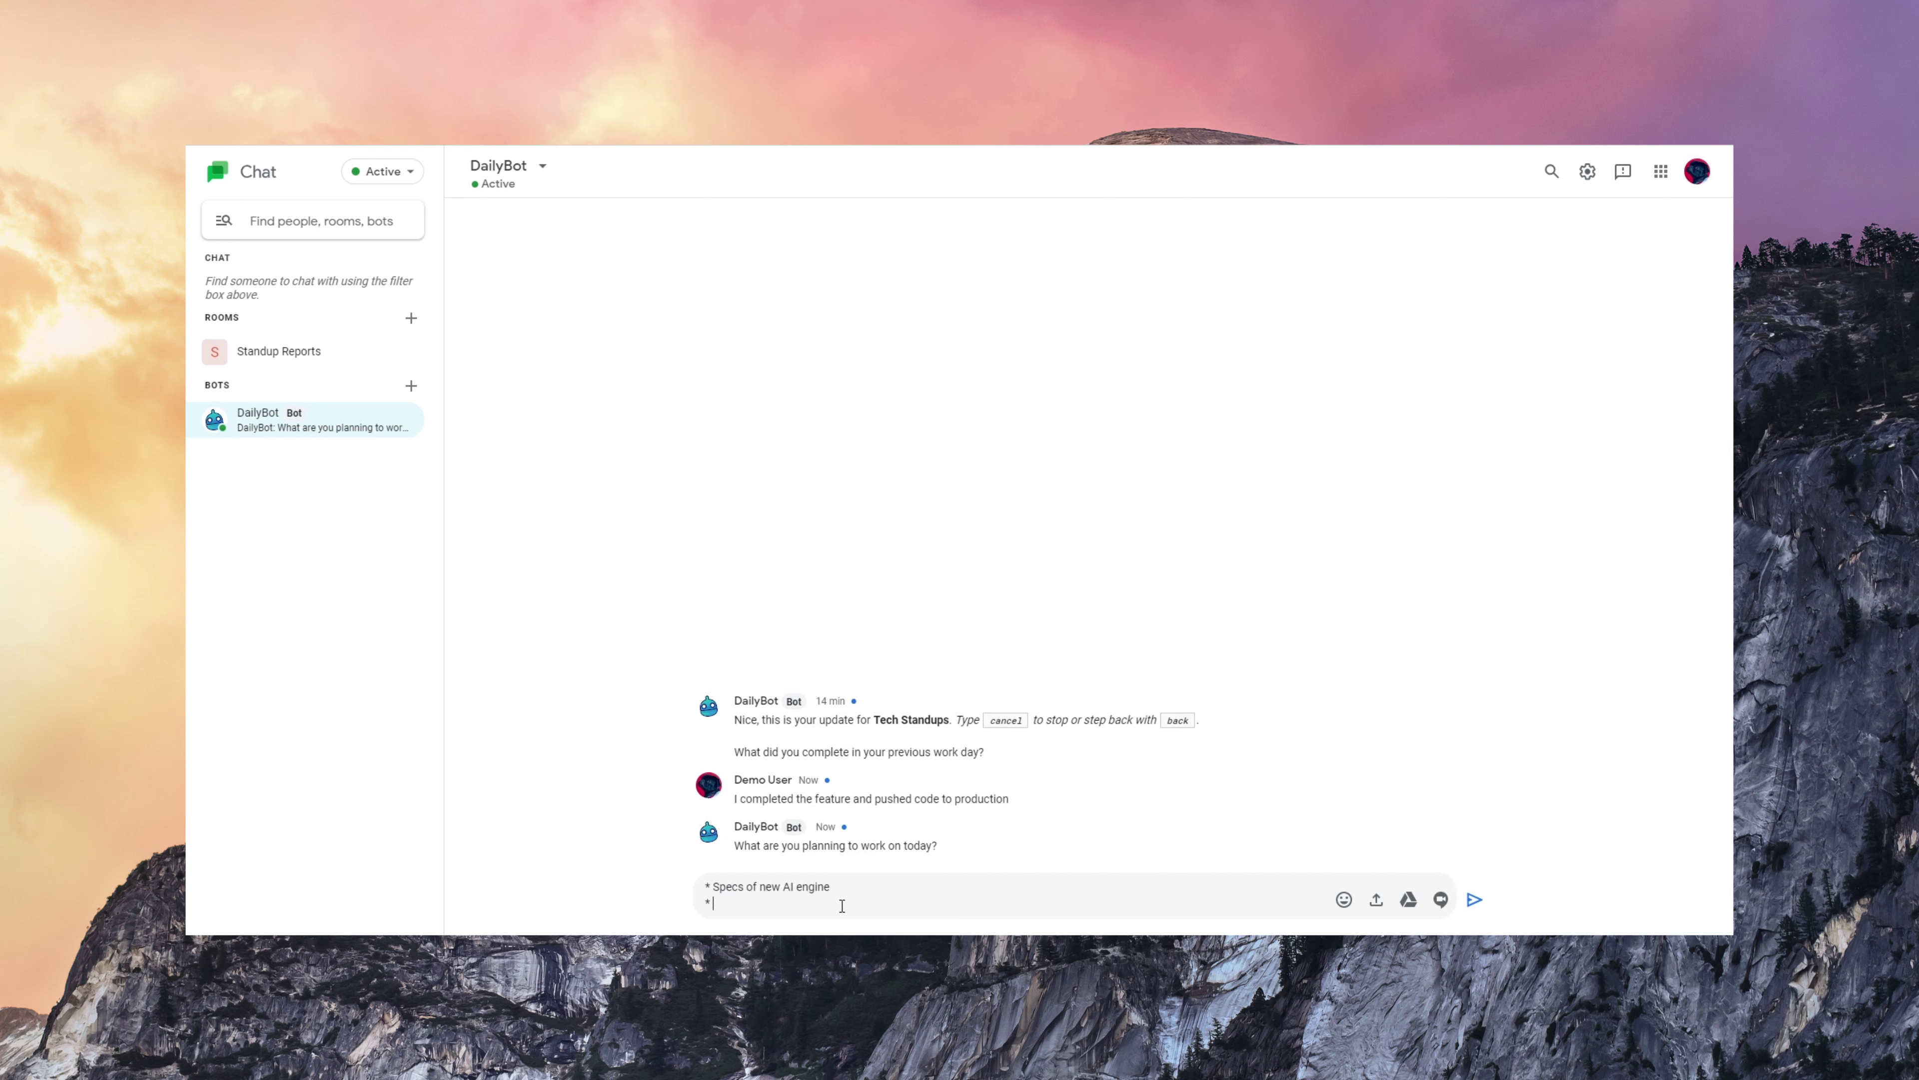
type("* Review pull requests")
key("shift+Return")
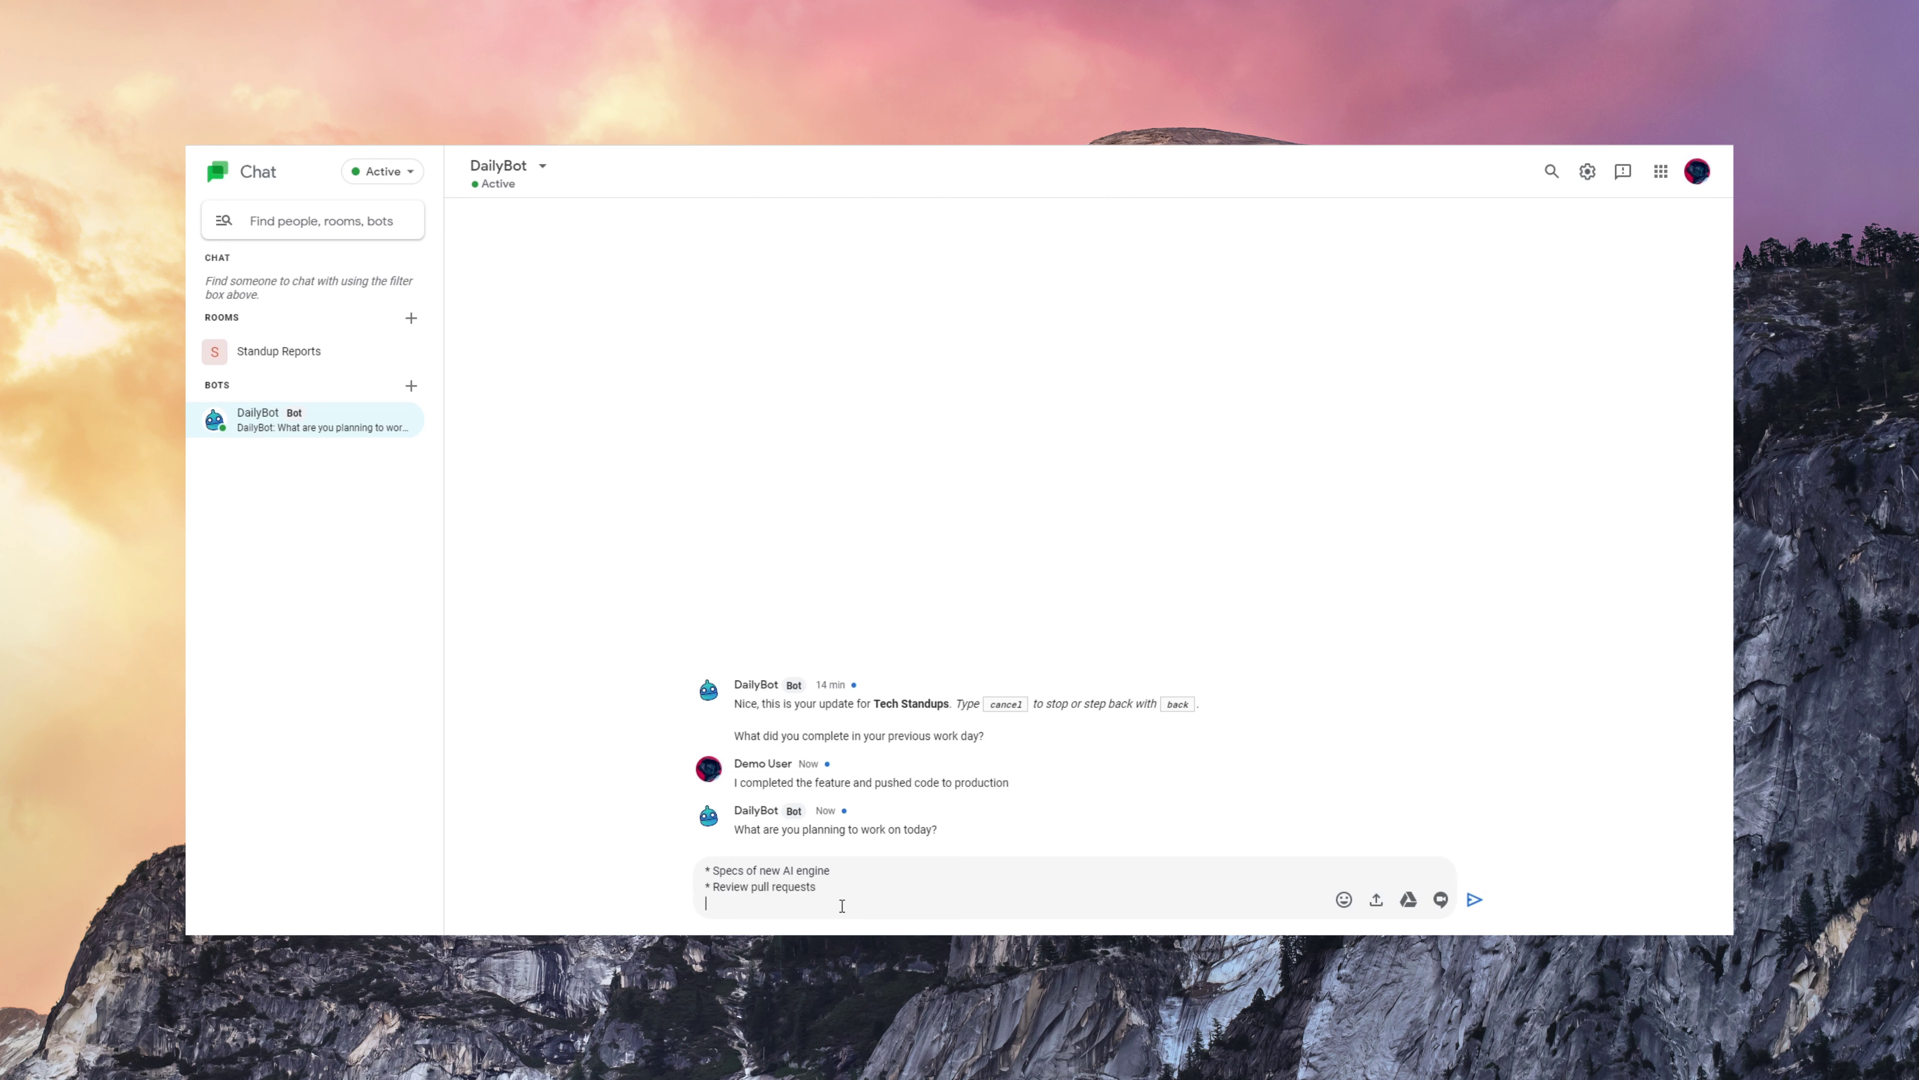
type("* Have retrospective with team")
key("Return")
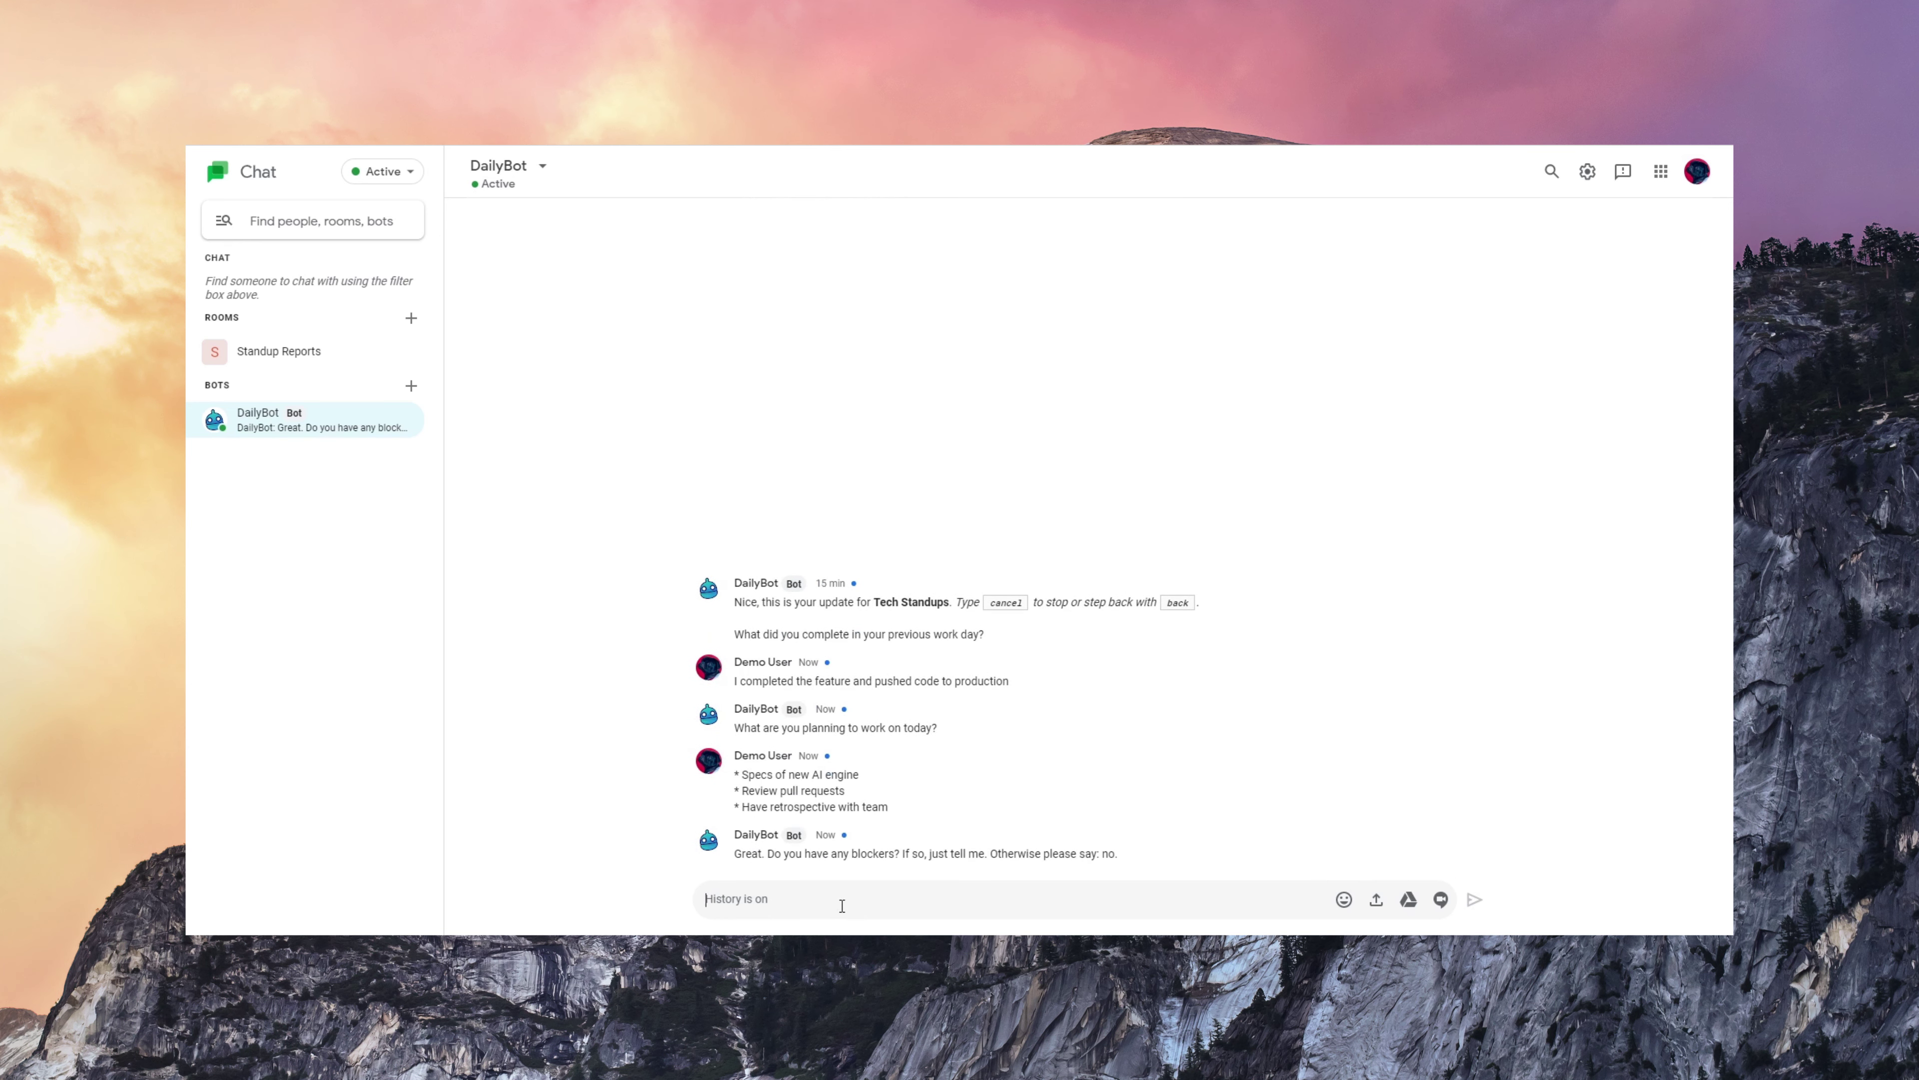
type("No")
key("Return")
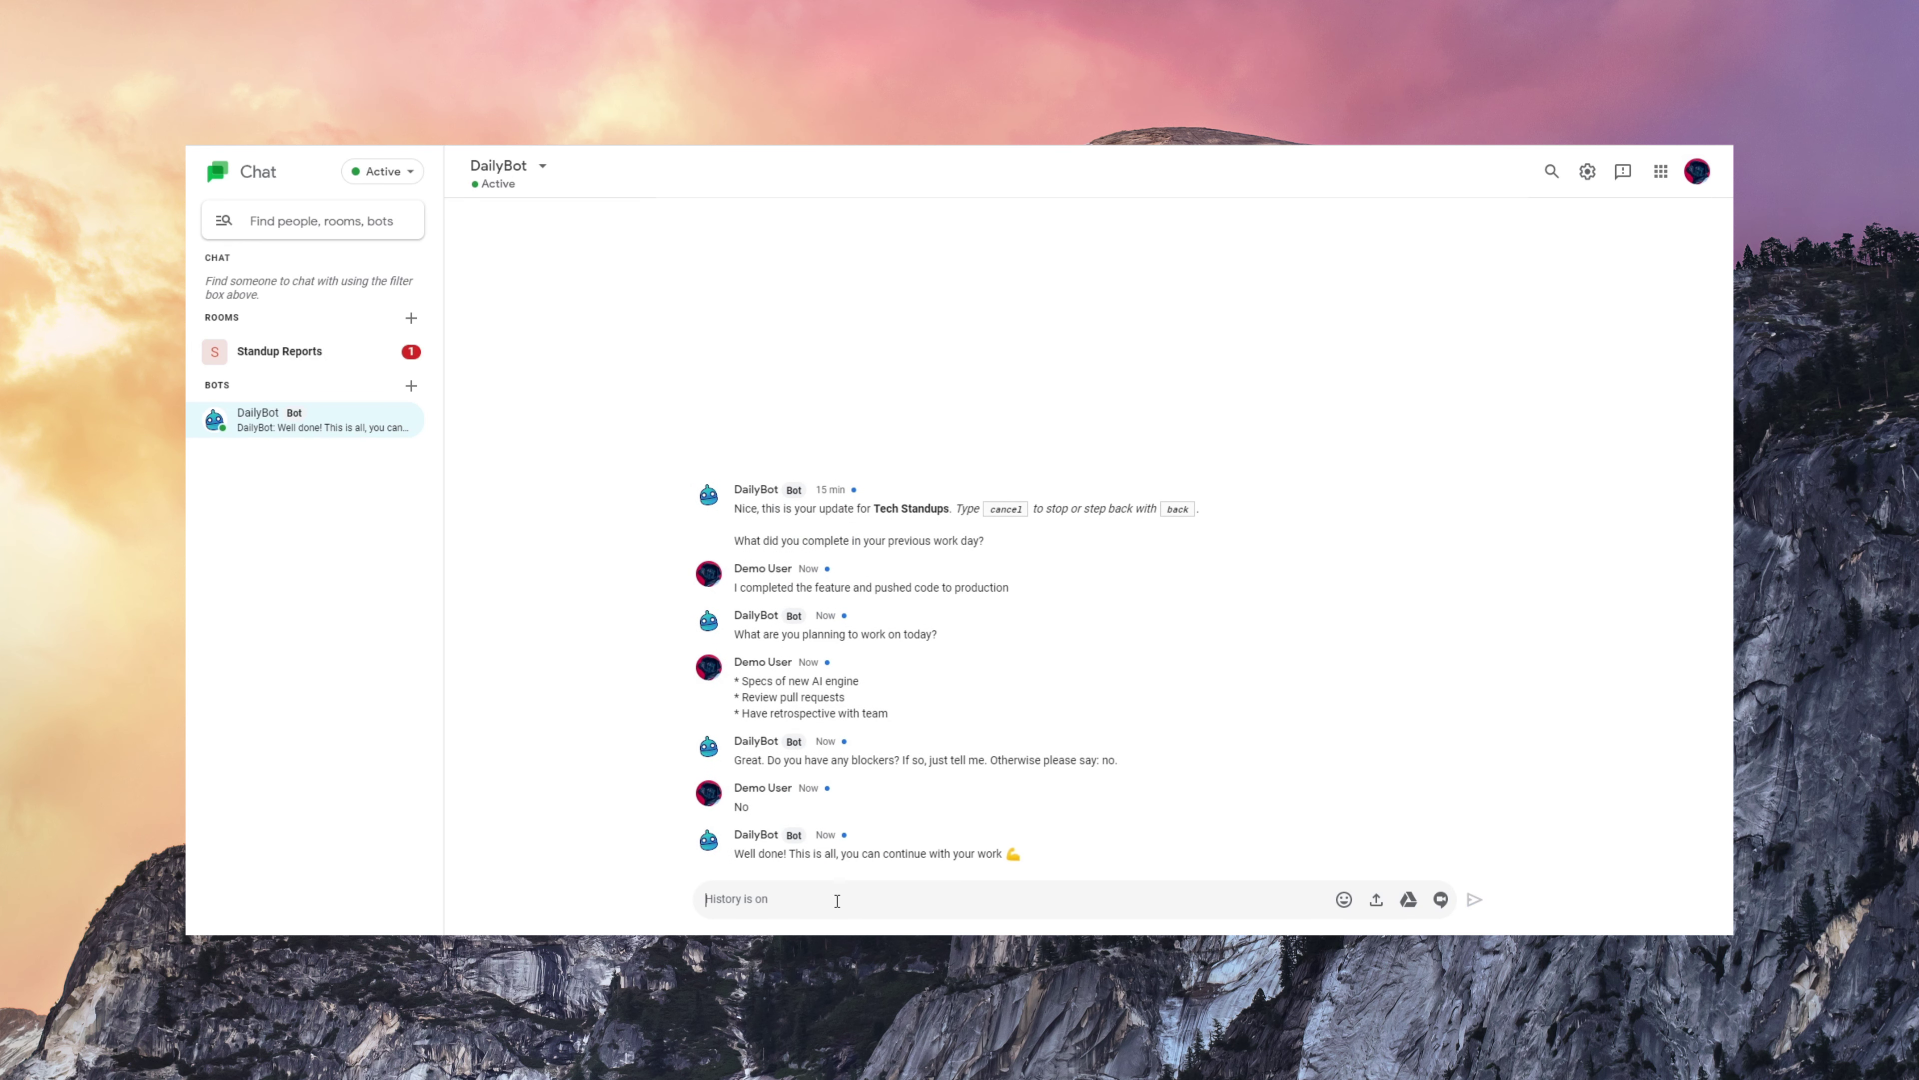
- Open the Standup Reports room and follow the posted report to the Tech standups dashboard
left_click(332, 355)
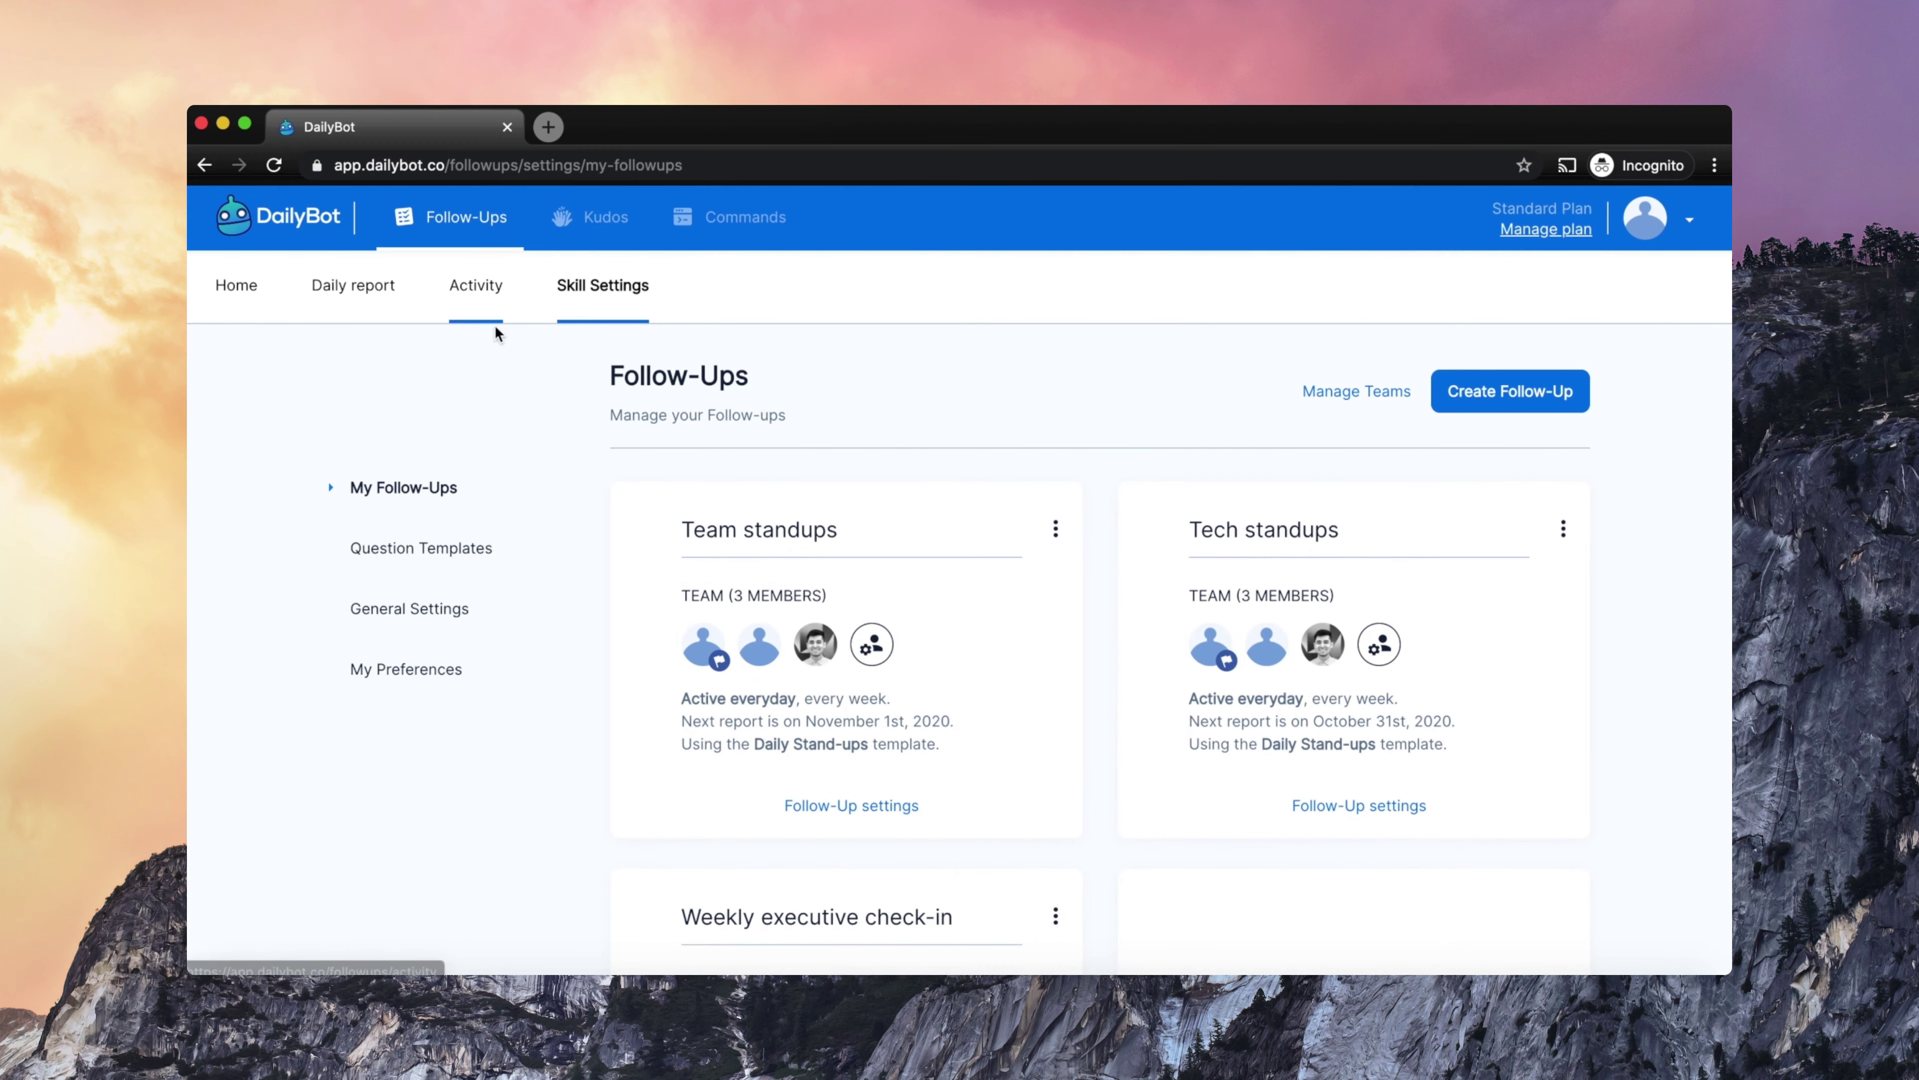
left_click(236, 285)
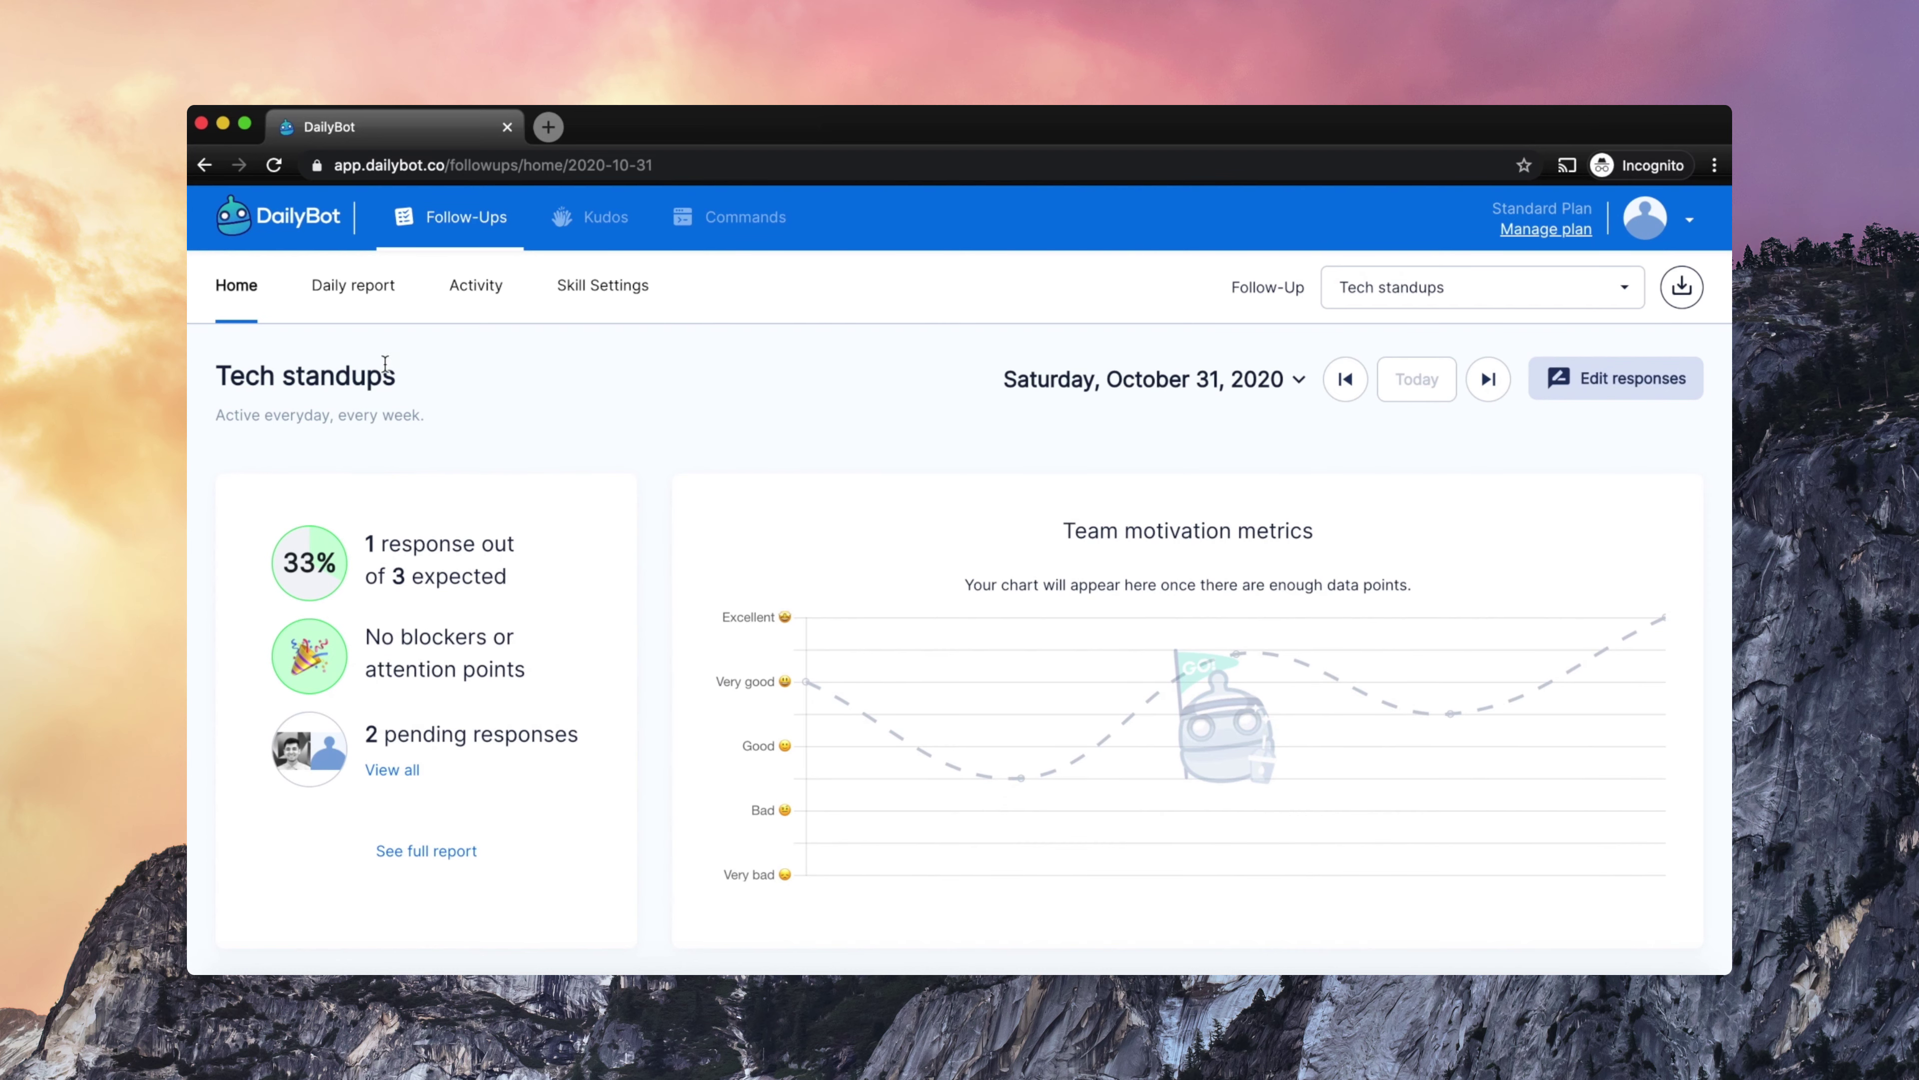
- Open the Tech standups daily report and scroll through yesterday's progress and today's plans
left_click(356, 310)
scroll(604, 680, "down", 1)
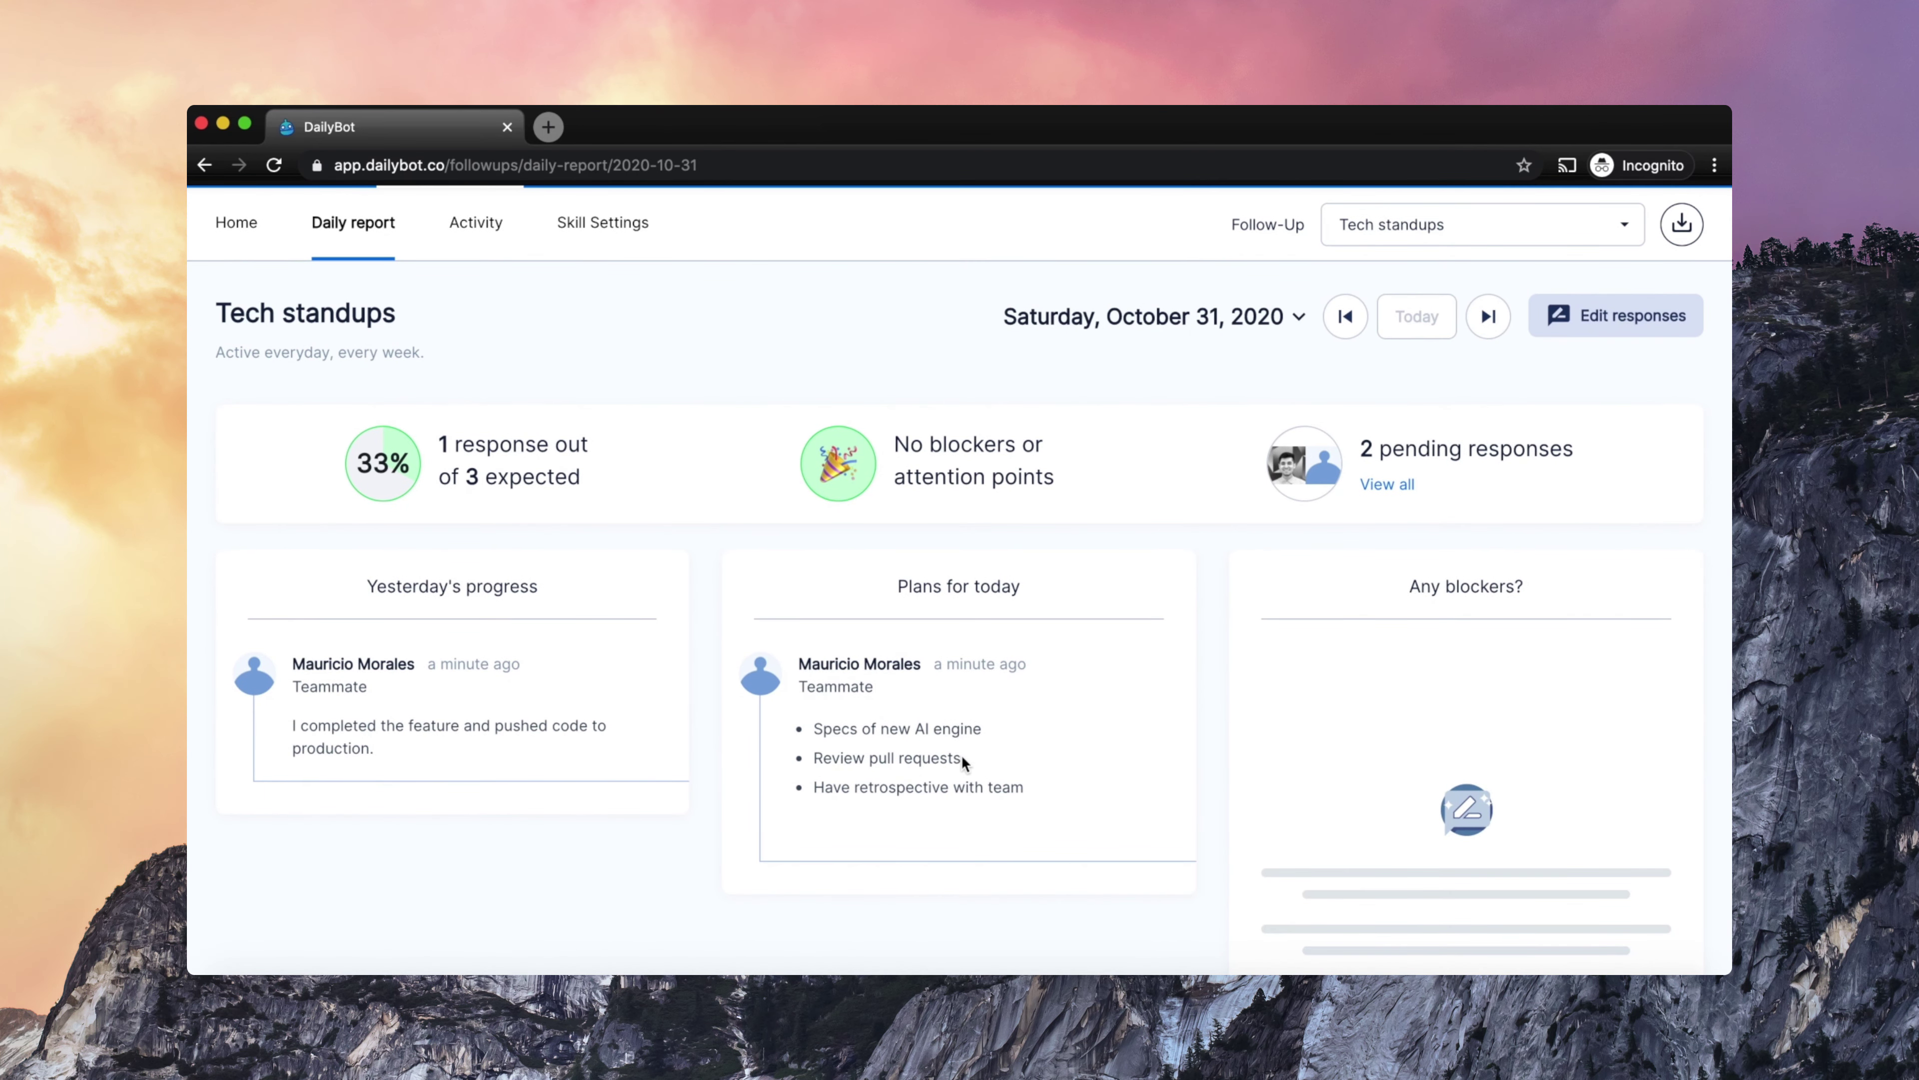
scroll(961, 756, "down", 1)
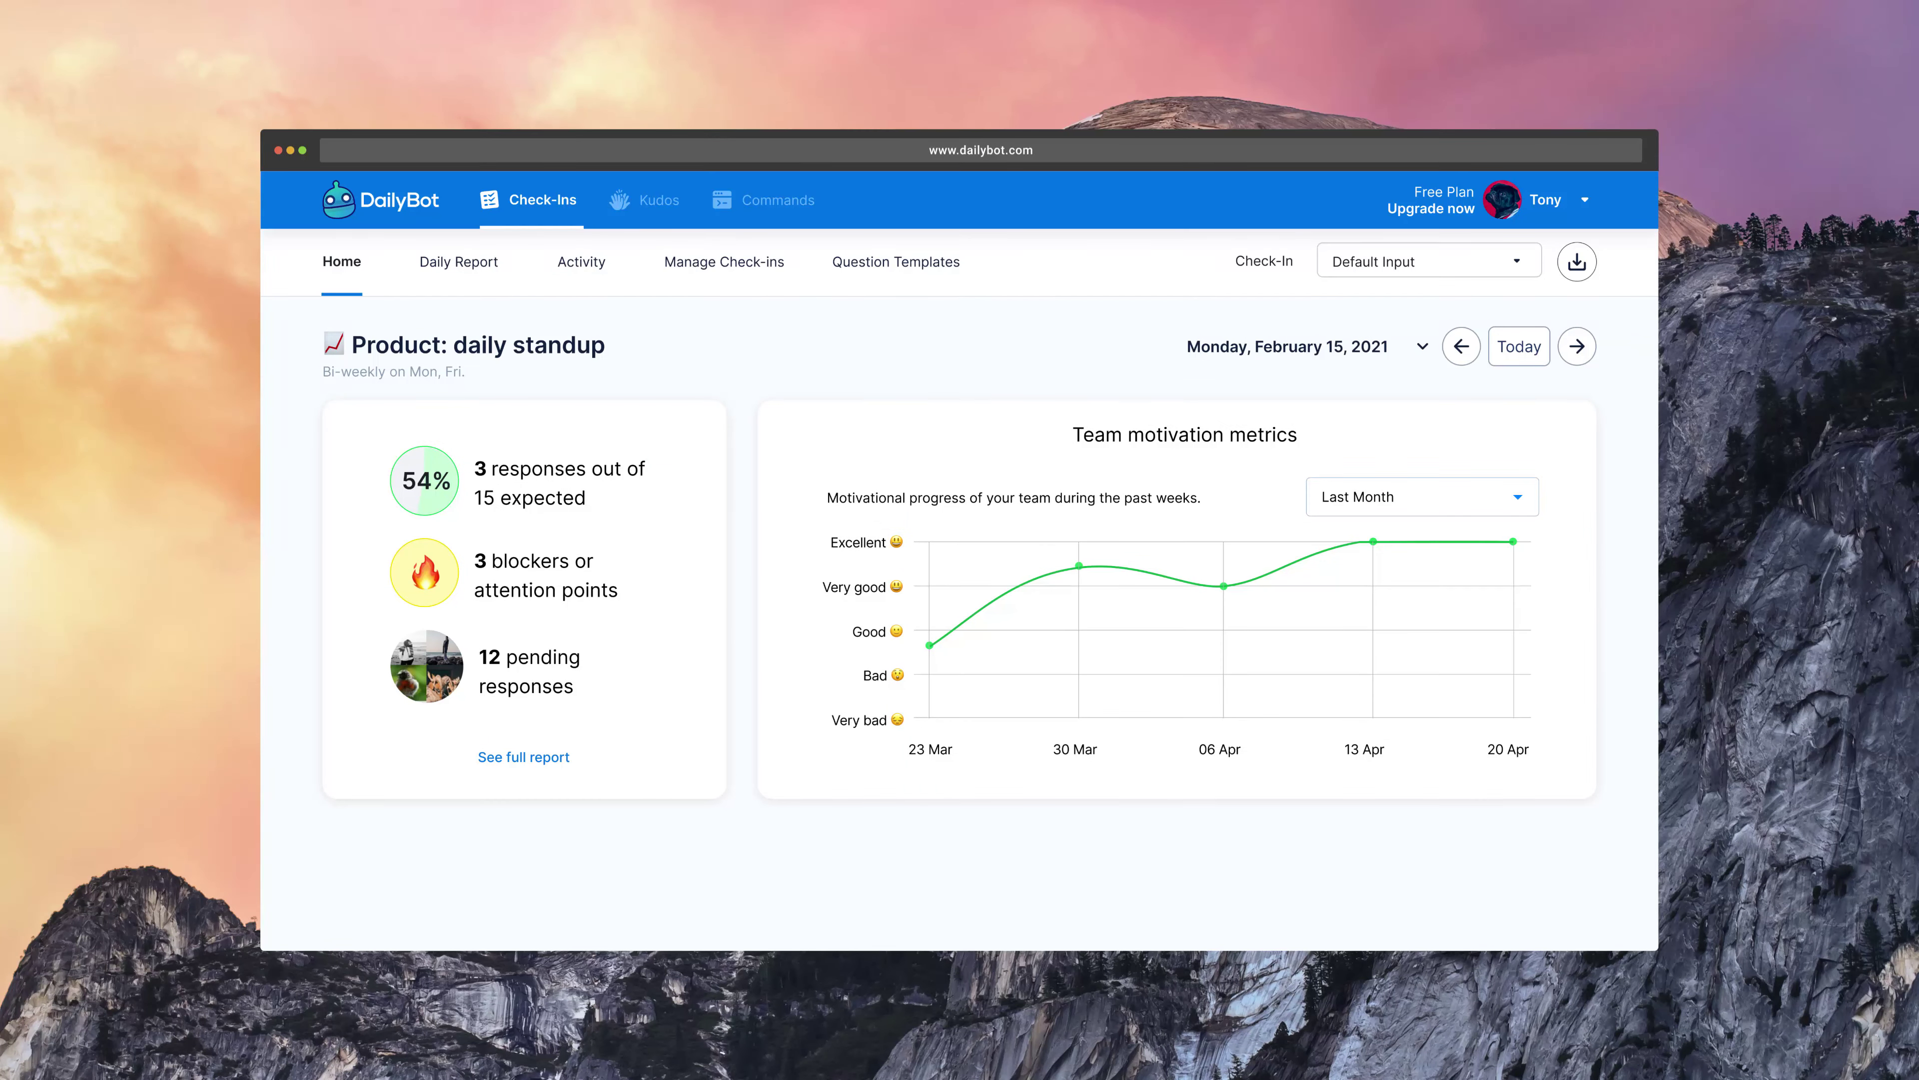
- Edit the Team StandUps check-in from Manage Check-ins and view its Participants and Sharing tabs
left_click(724, 261)
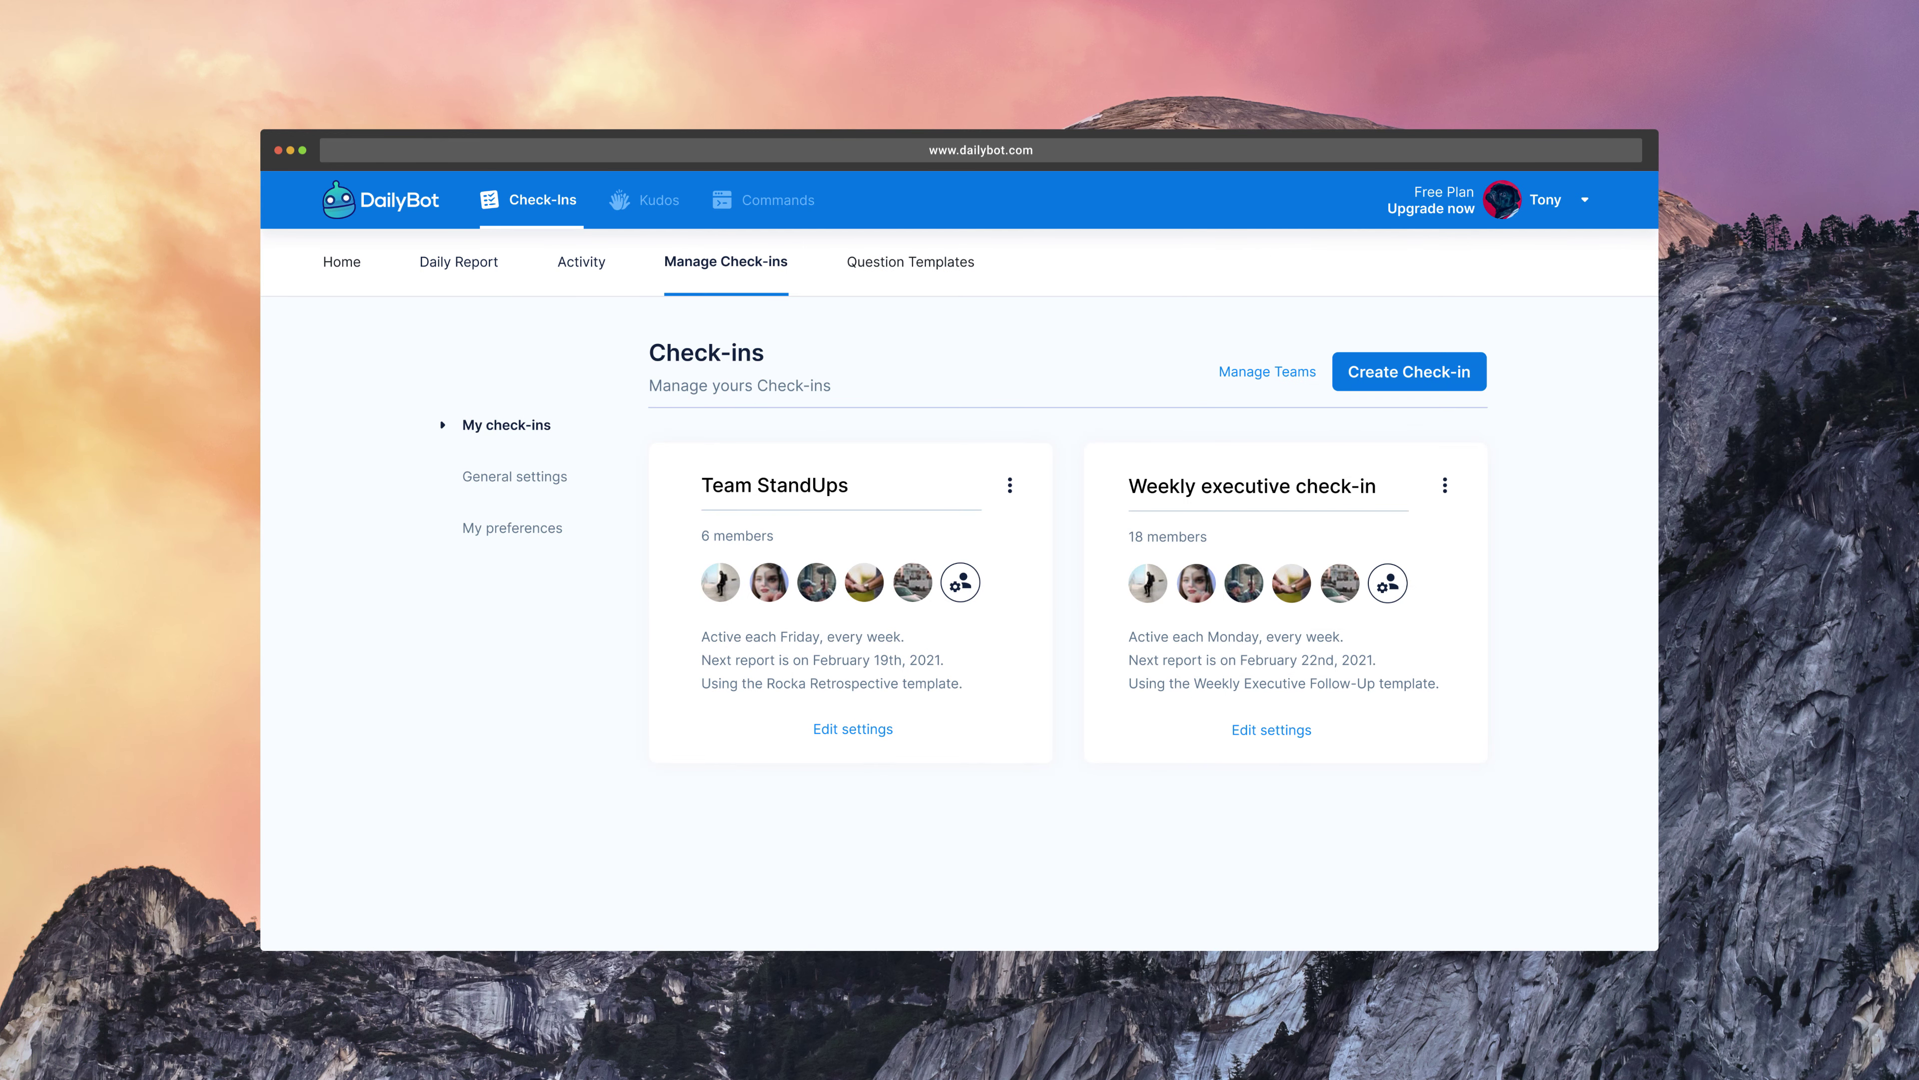
left_click(852, 729)
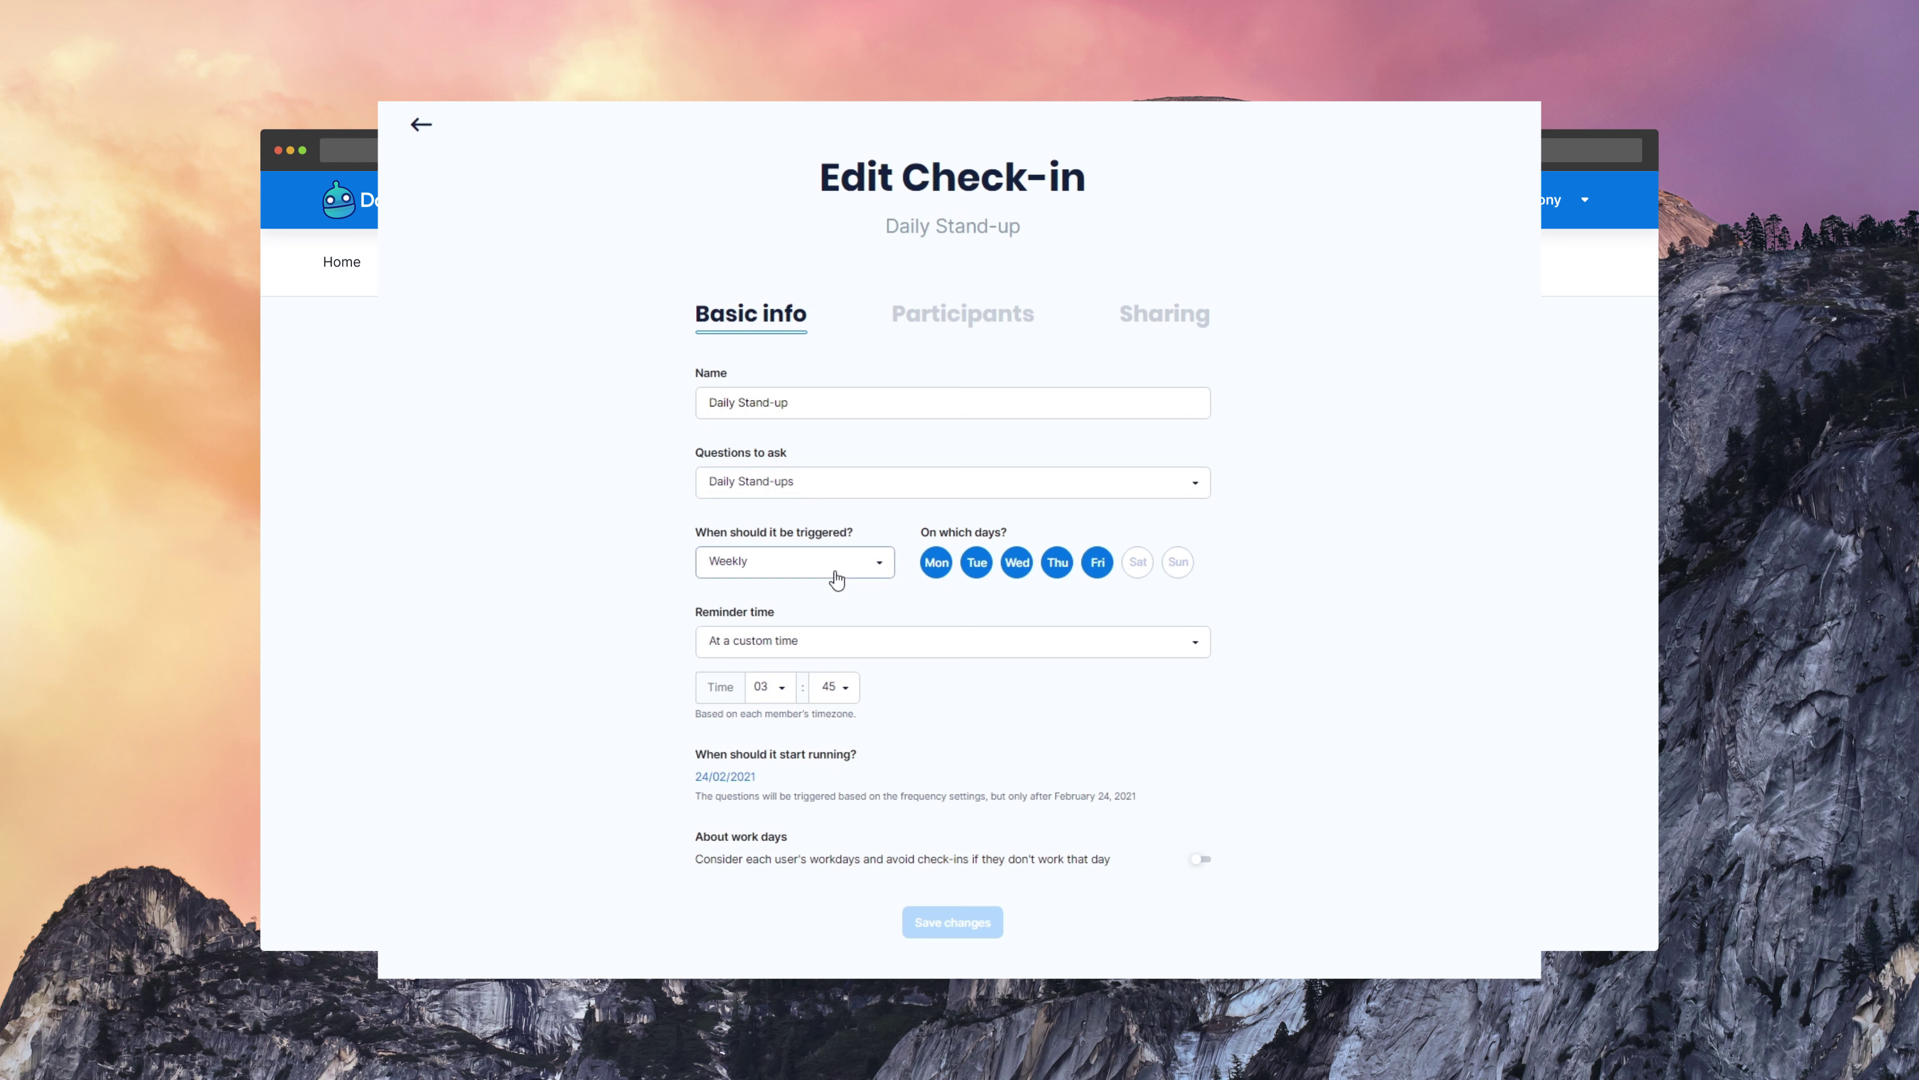
left_click(958, 342)
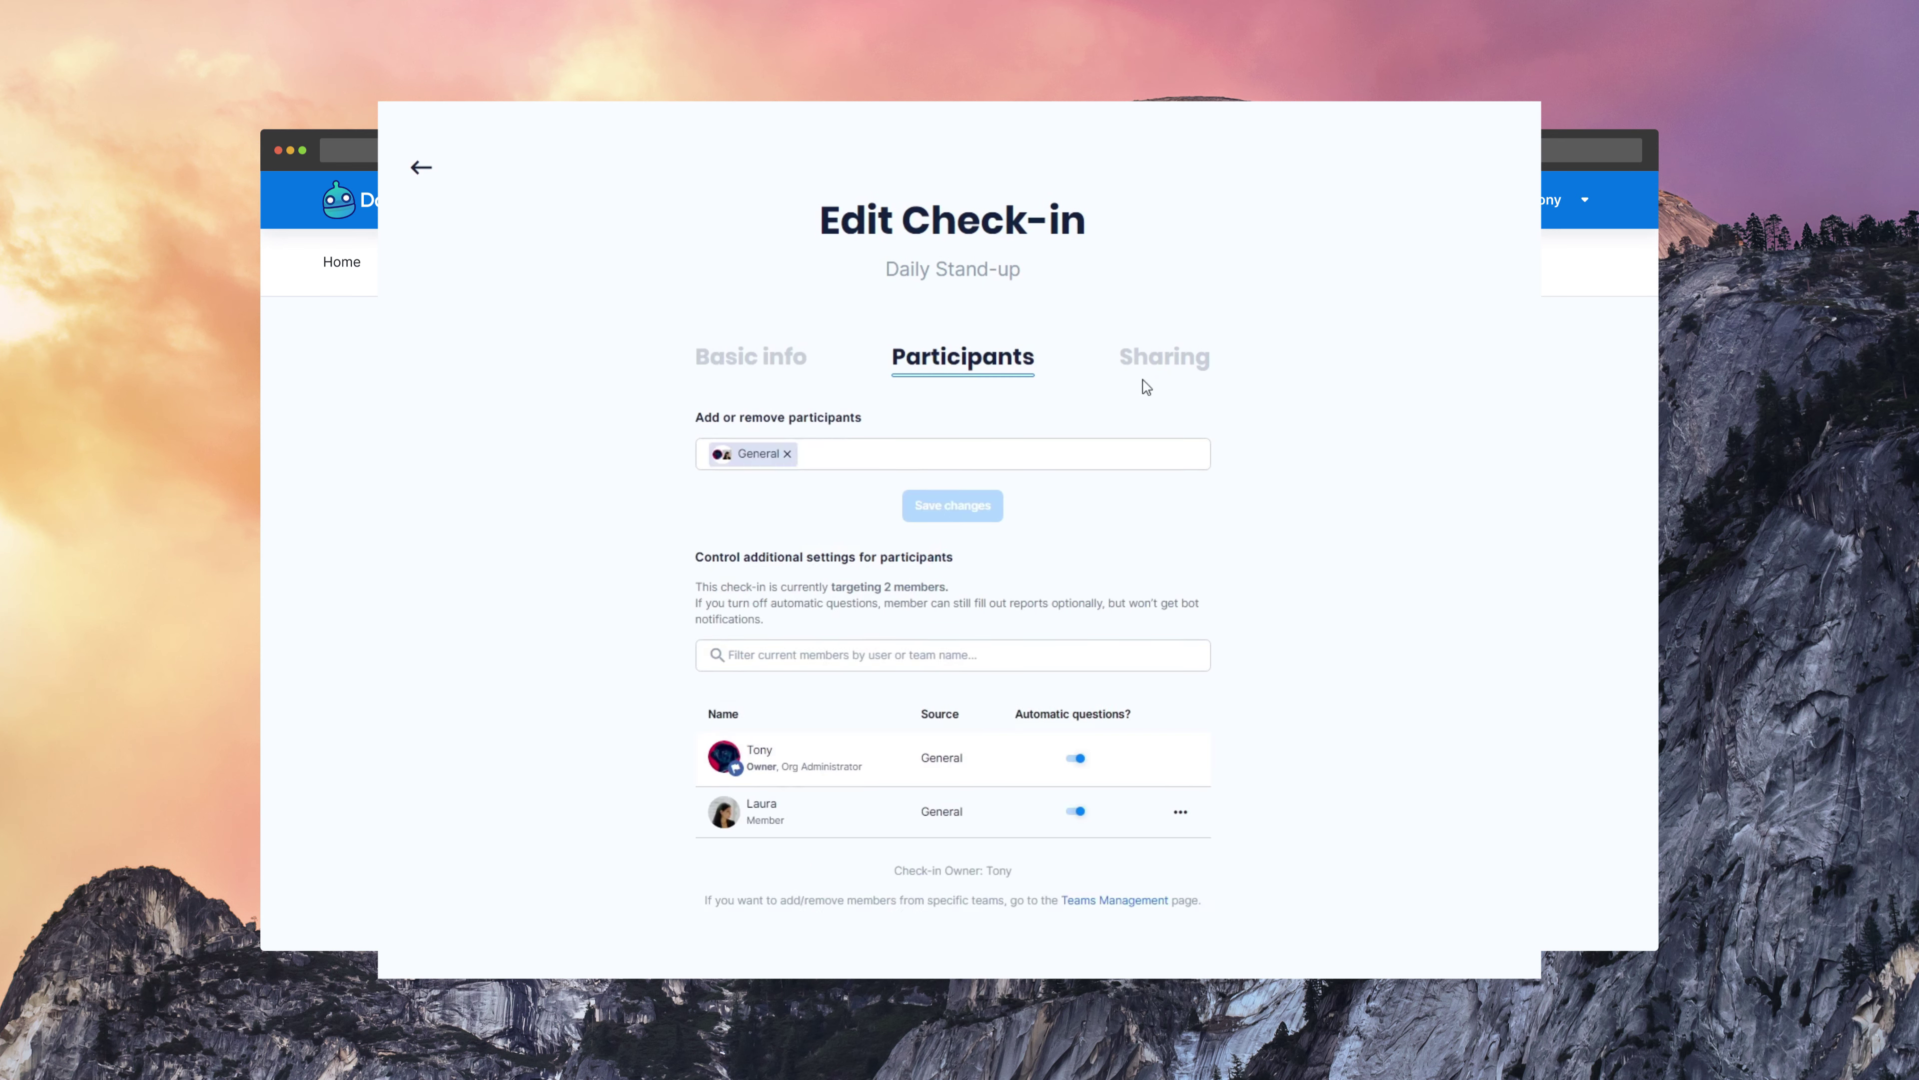
left_click(1160, 372)
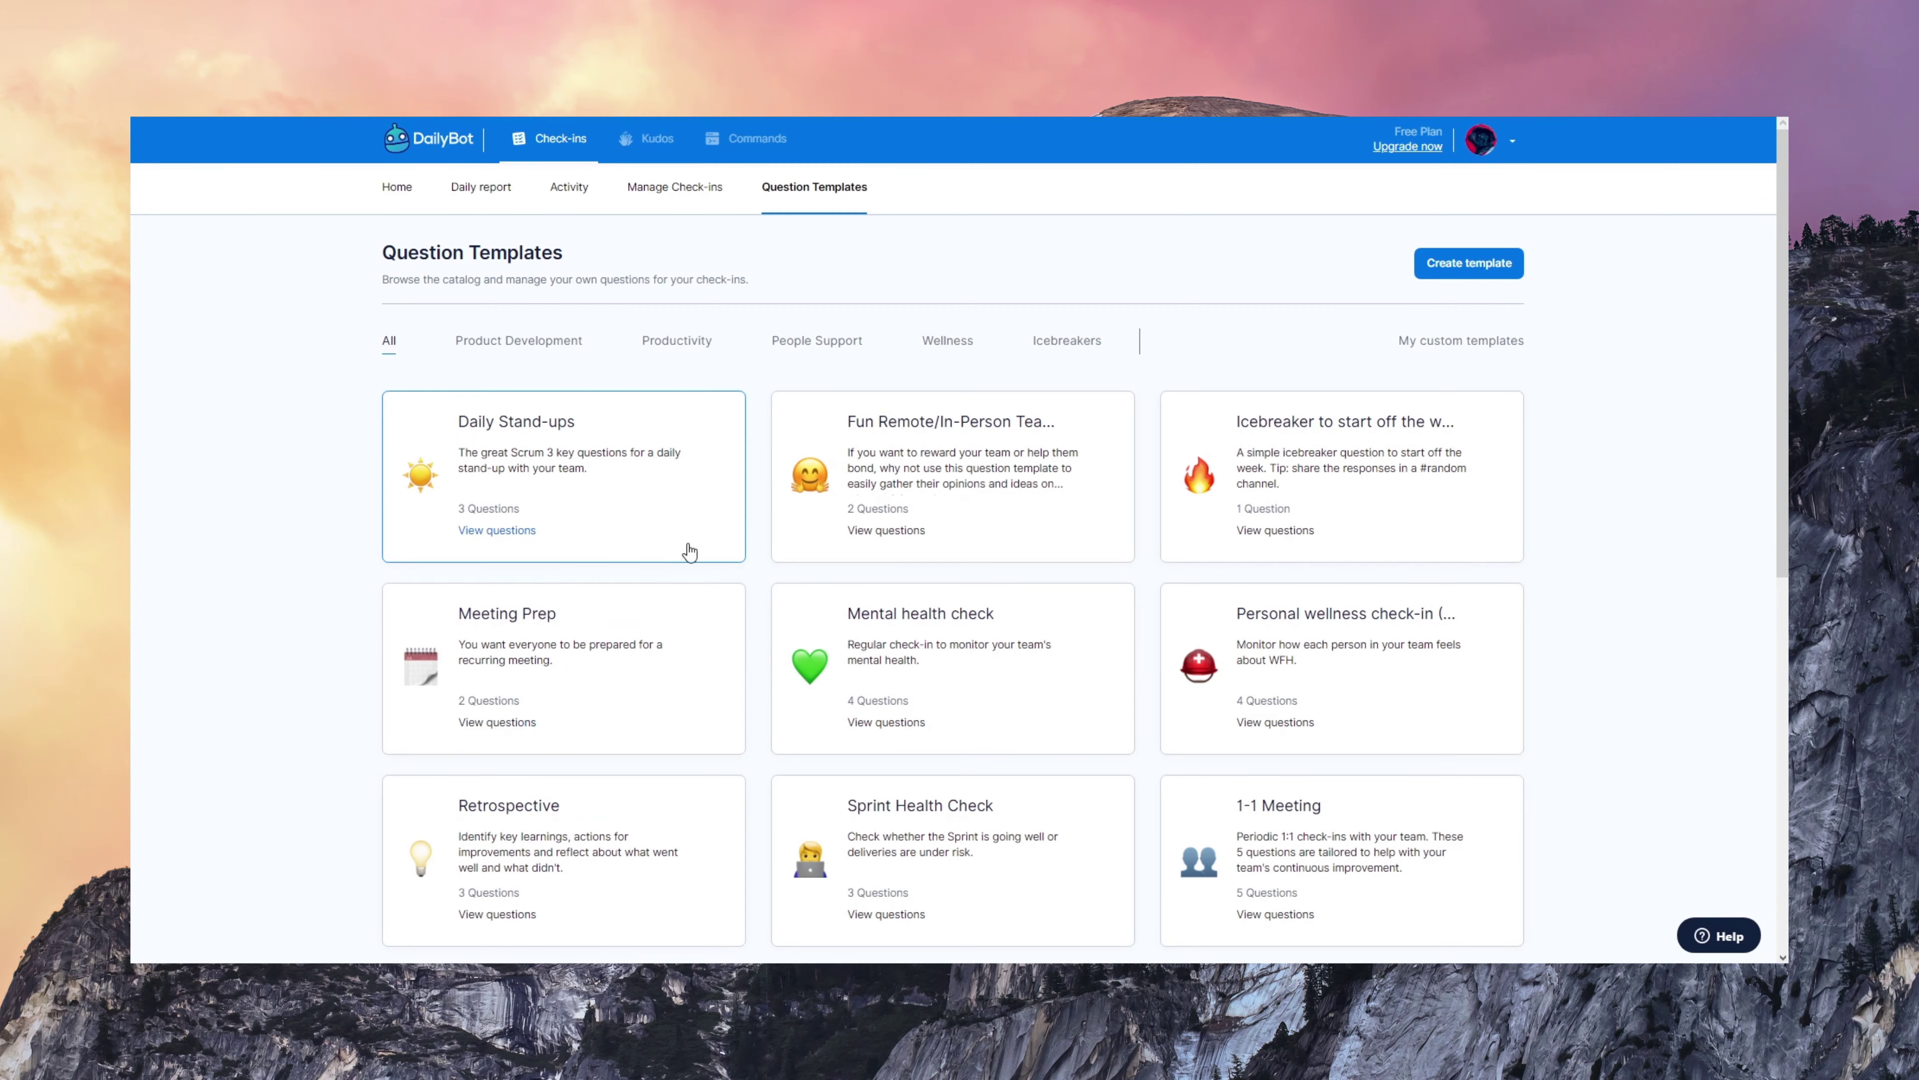
- Preview the Daily Stand-ups, Mental health check and 1-1 Meeting template questions, closing each preview
left_click(673, 531)
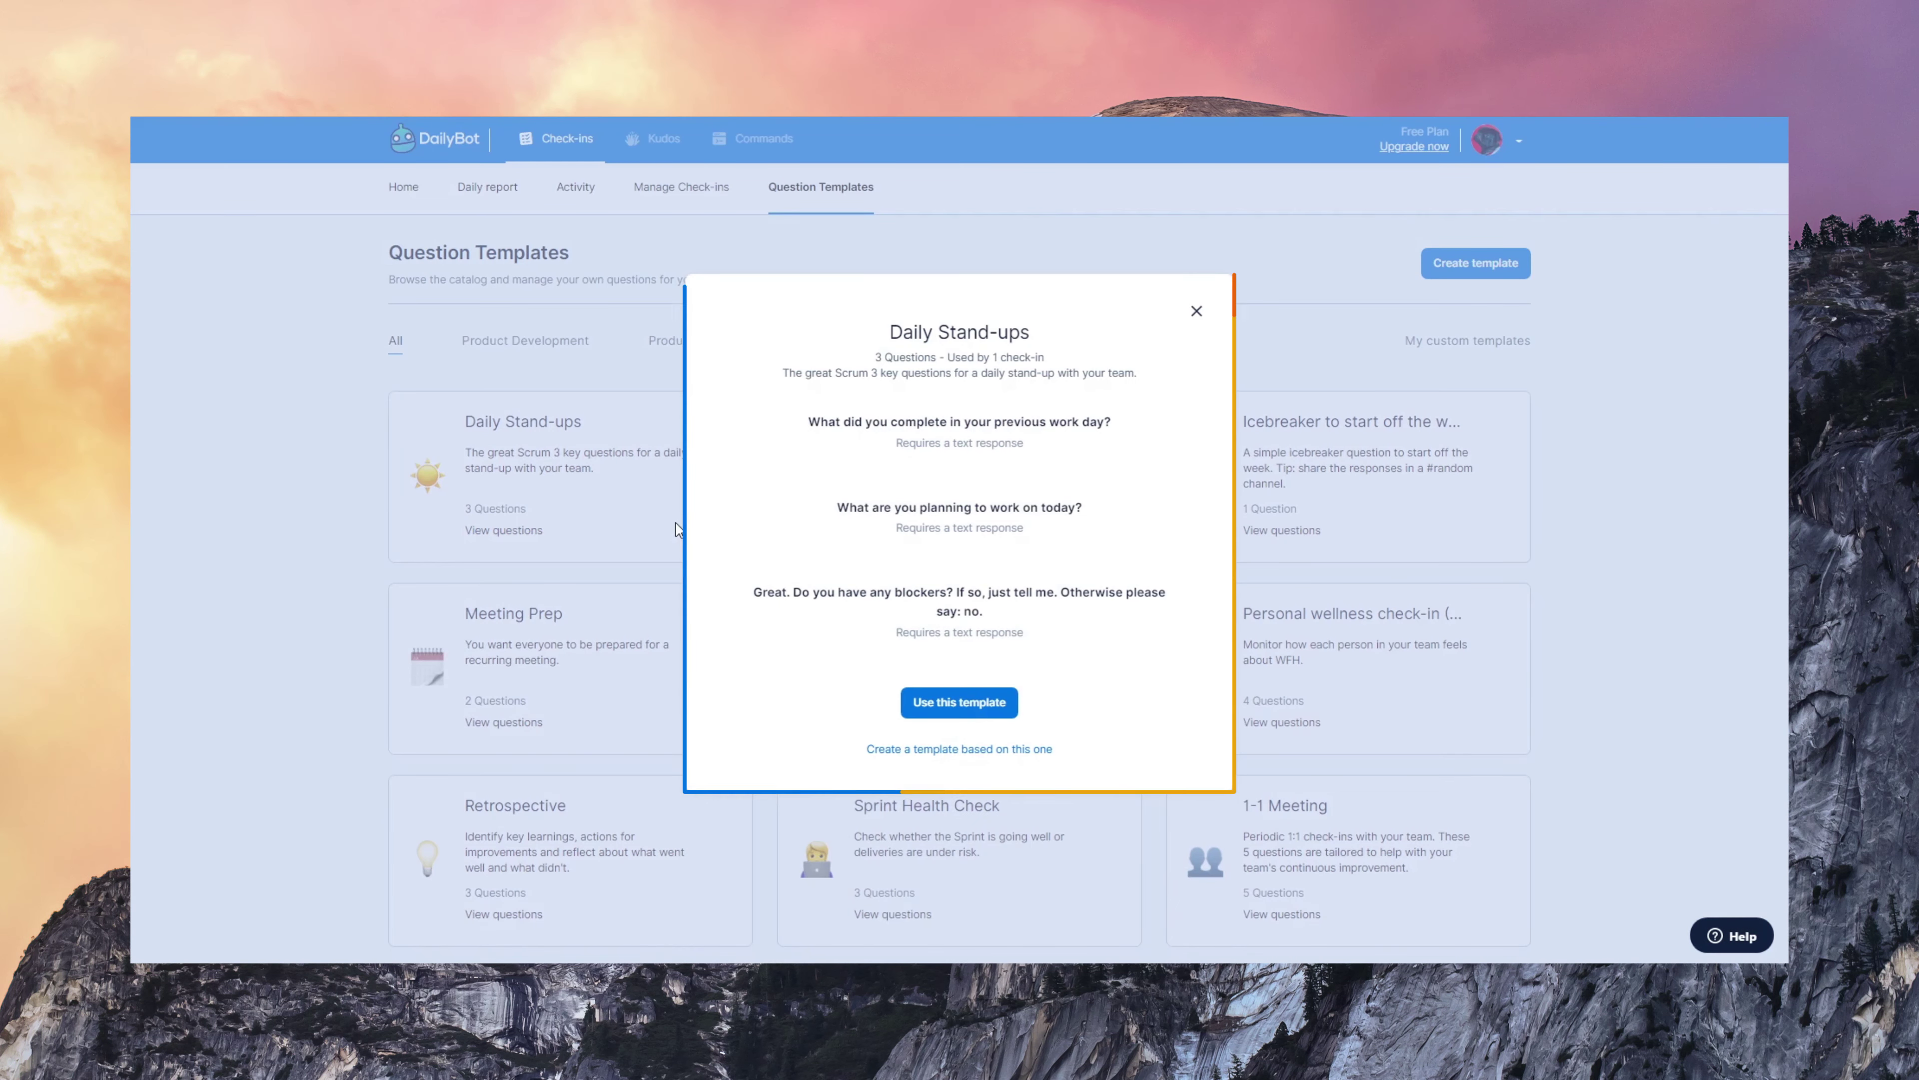
left_click(1197, 313)
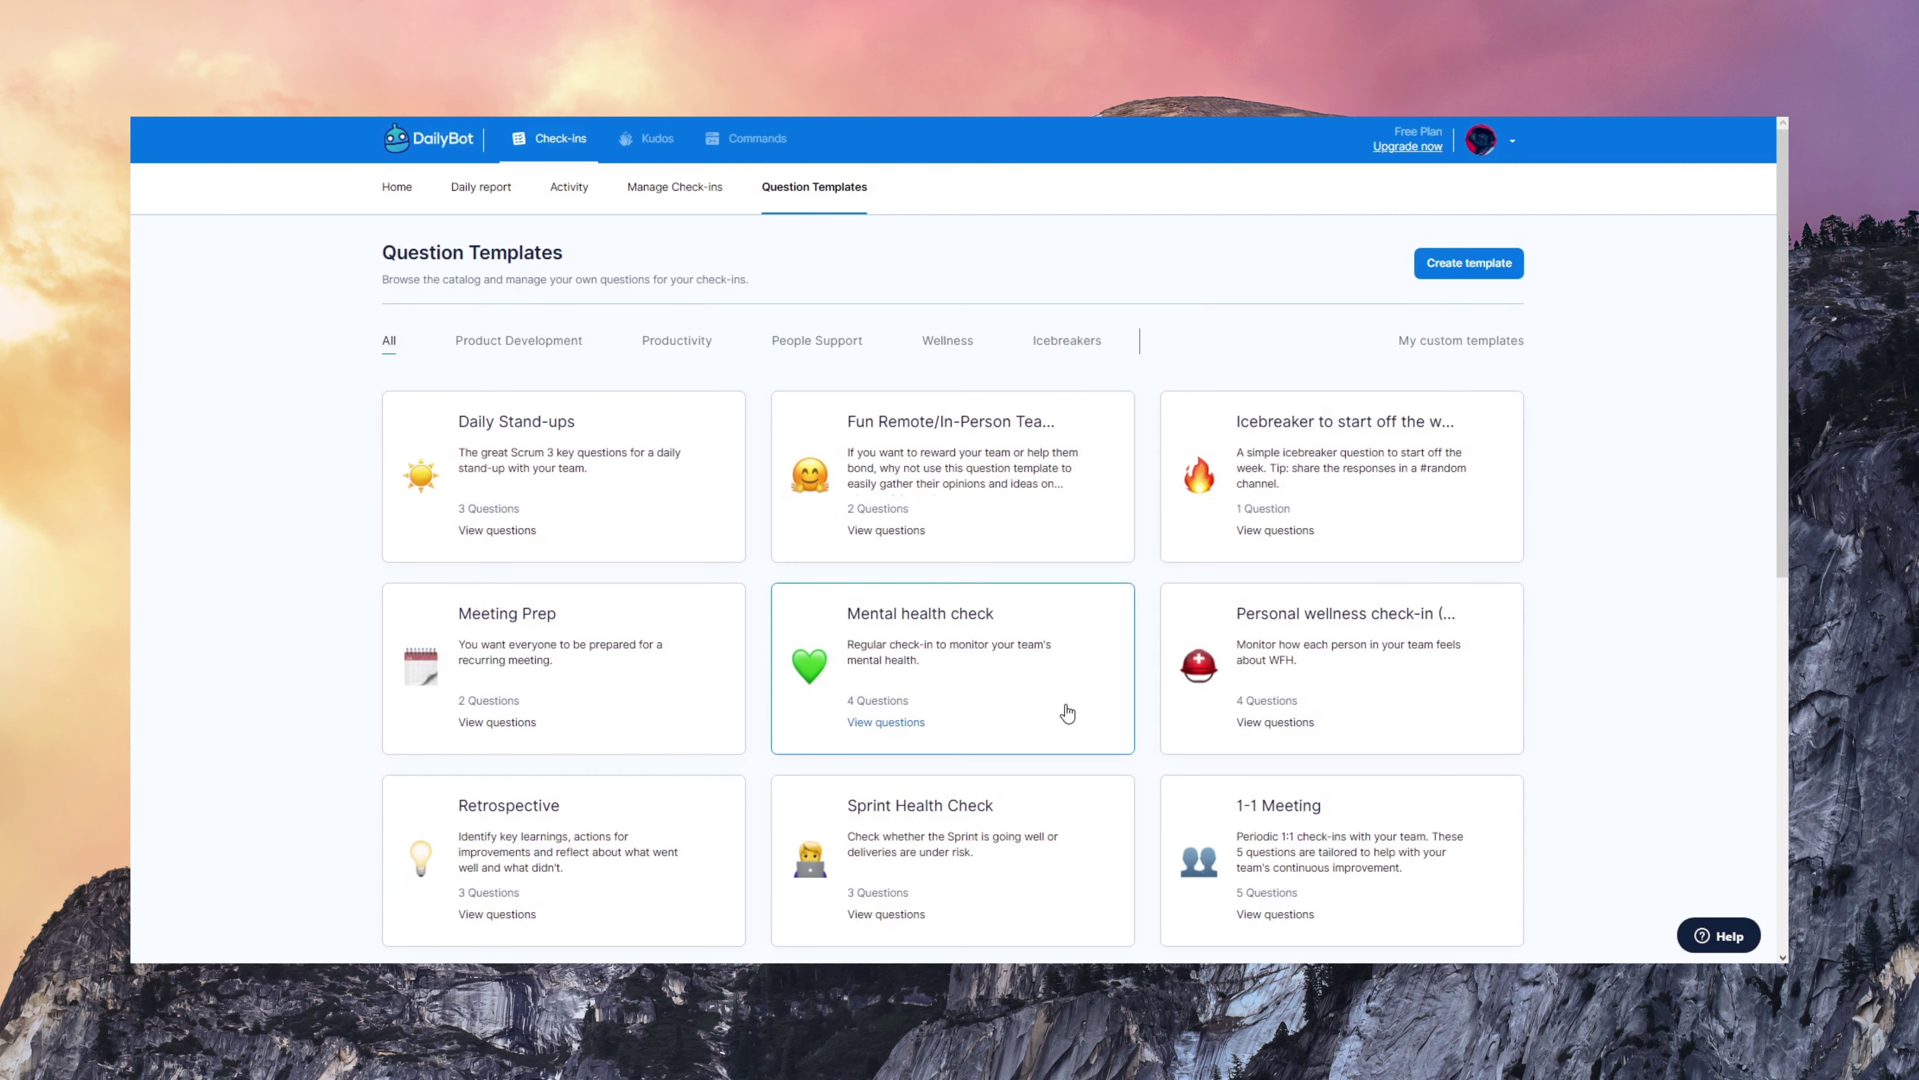
left_click(1067, 712)
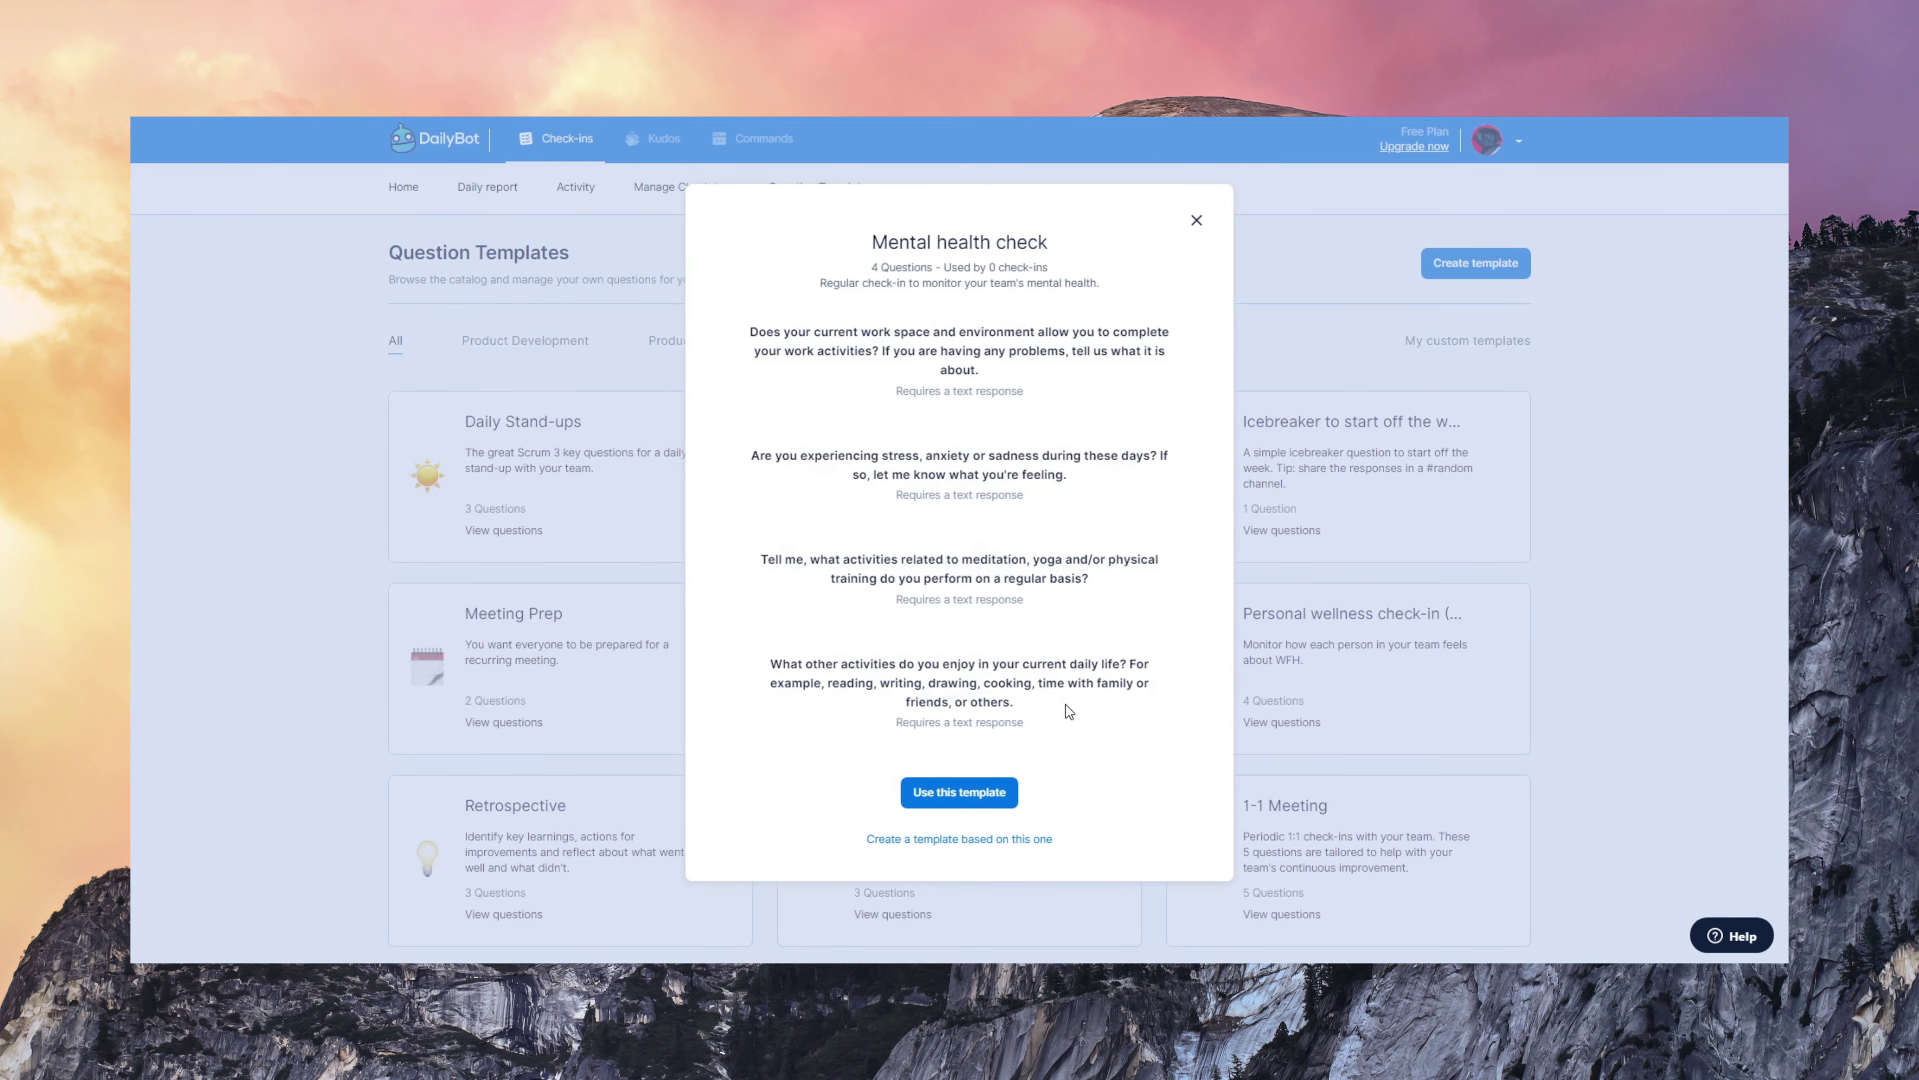
left_click(1654, 635)
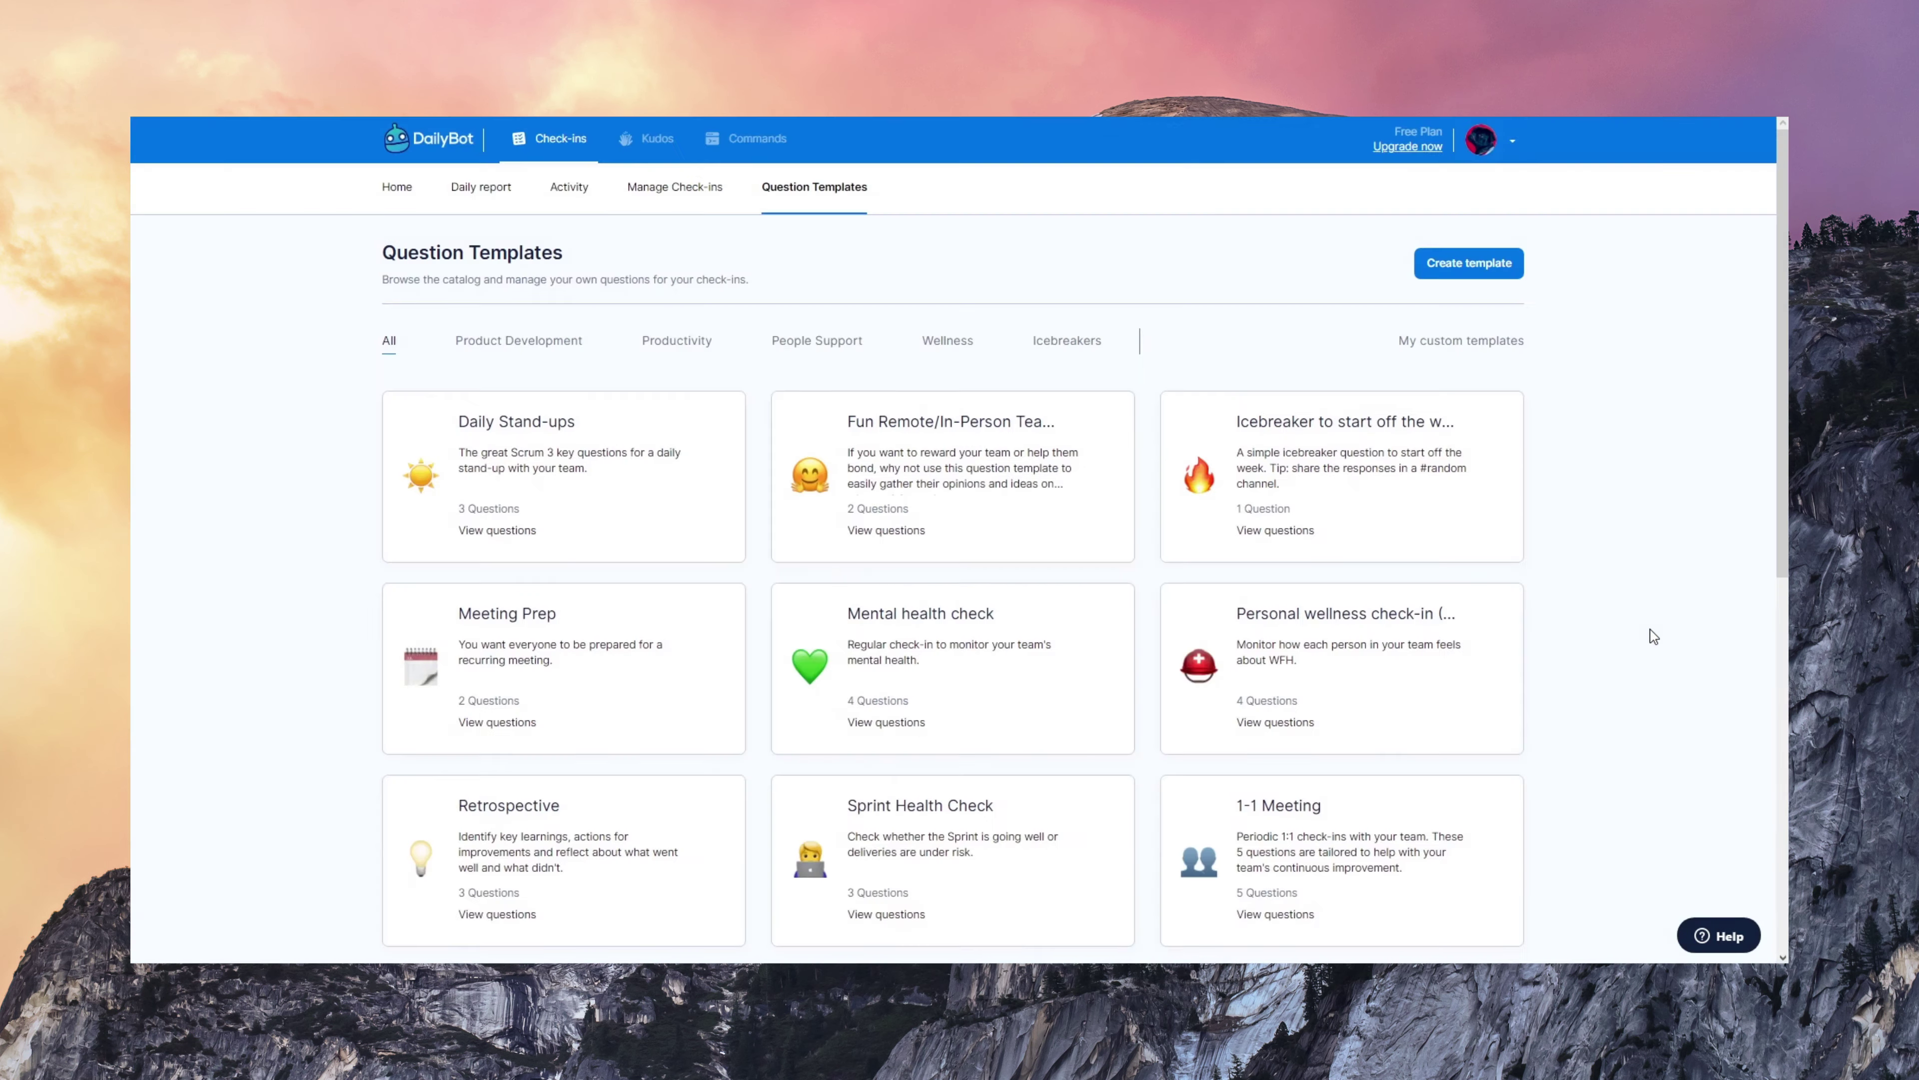
scroll(1738, 681, "down", 5)
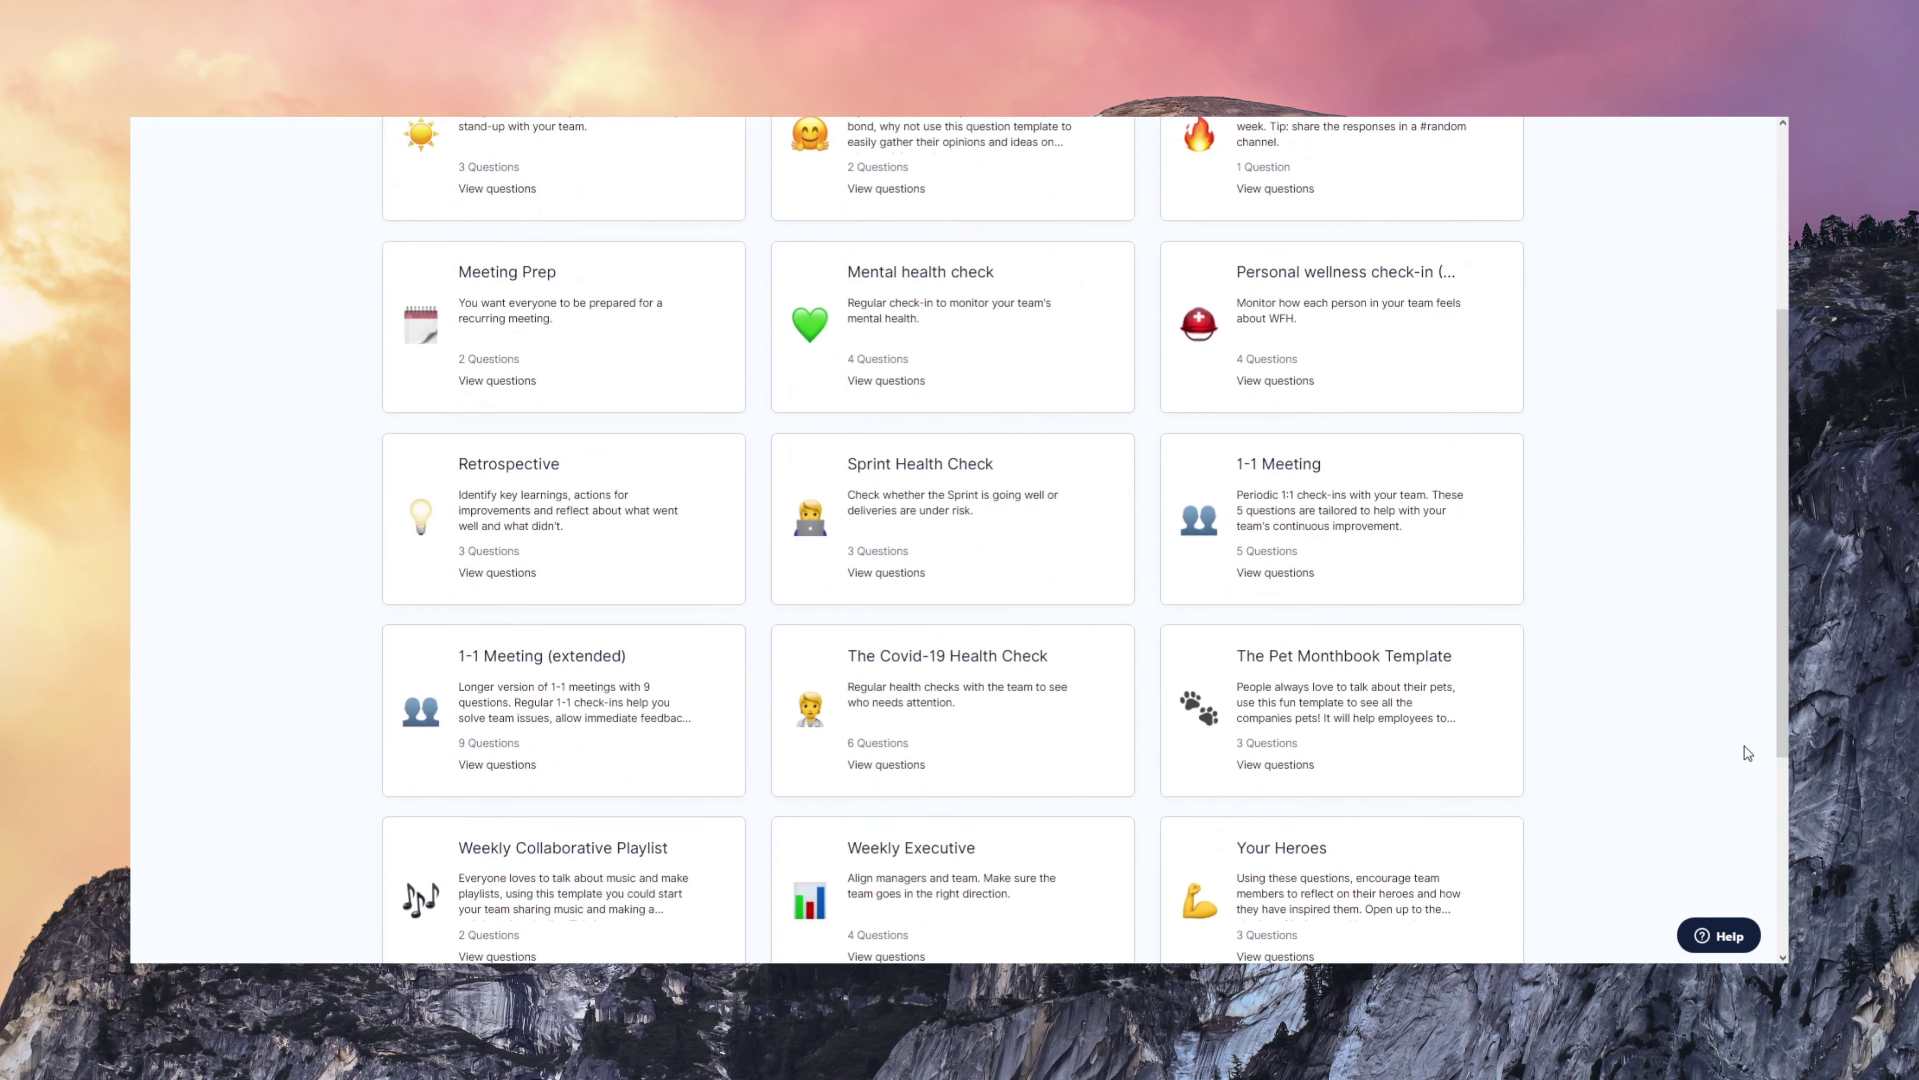
left_click(1429, 583)
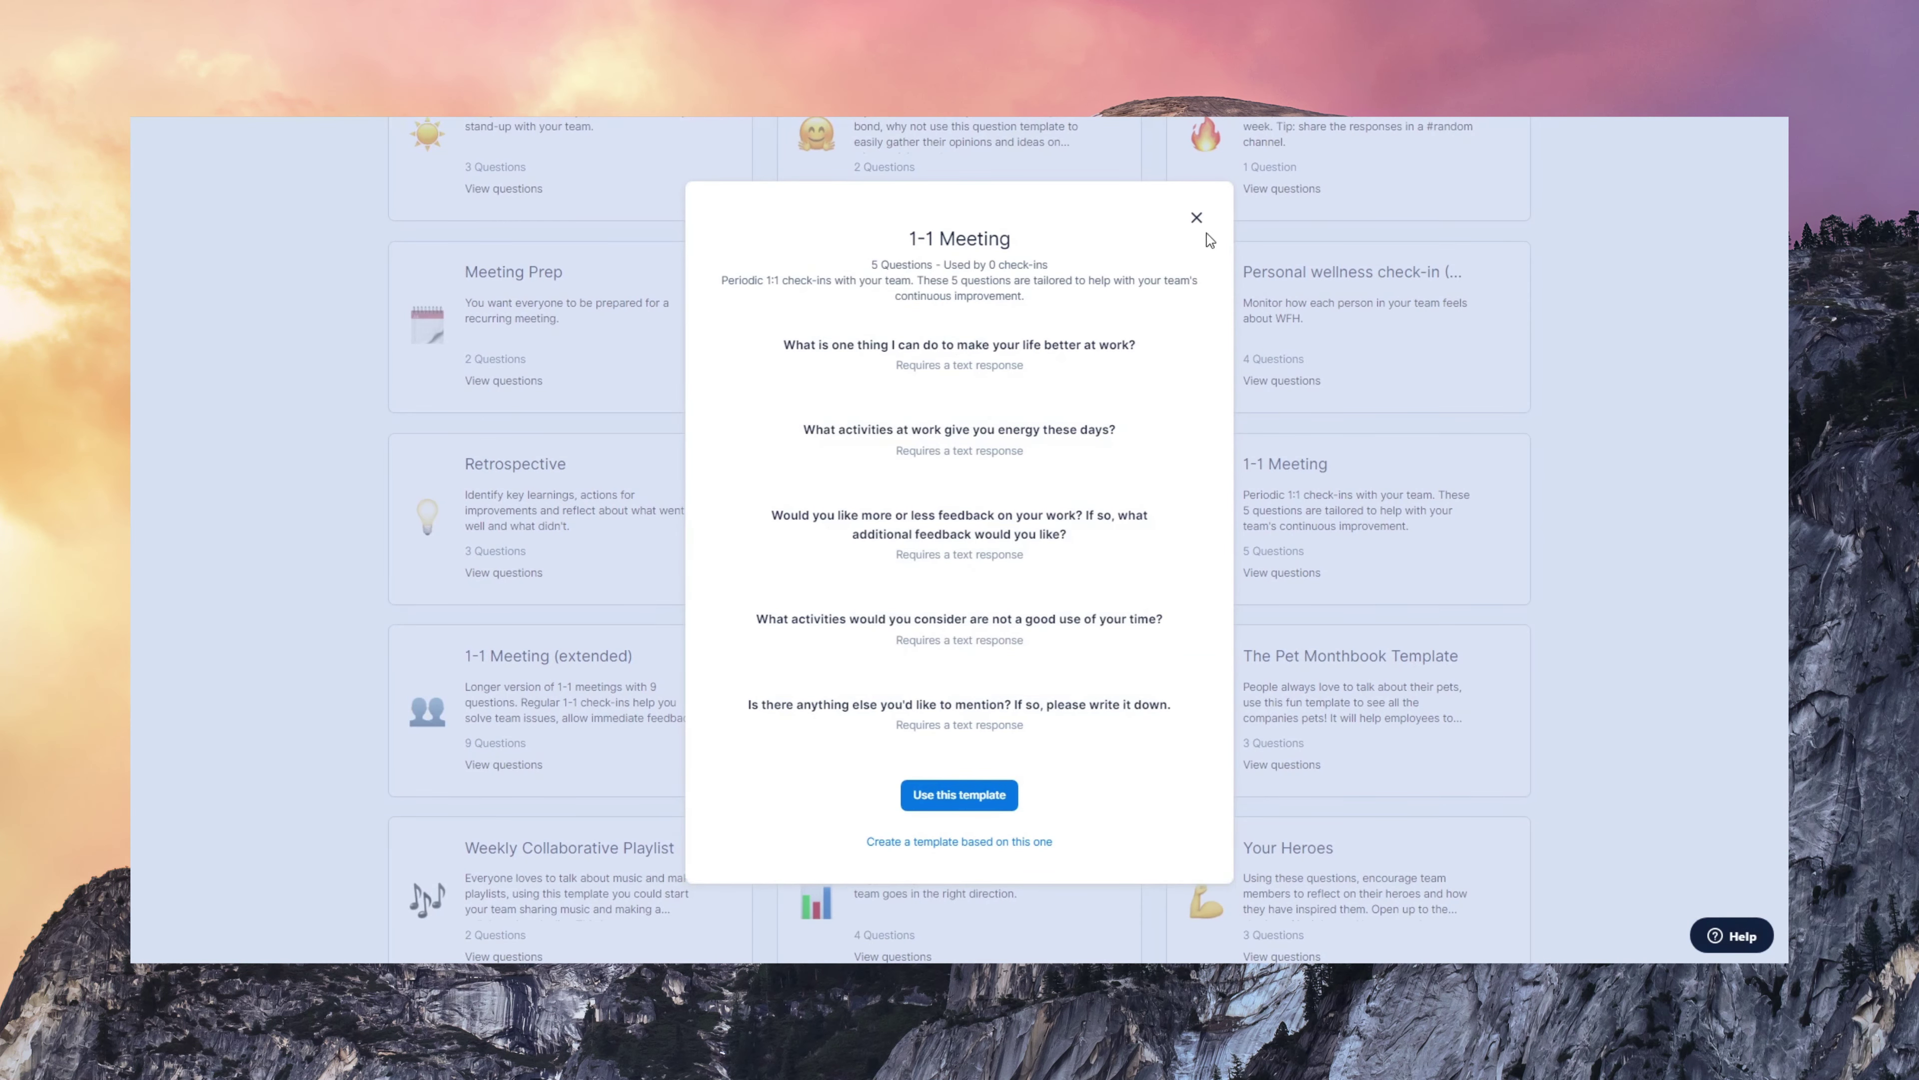
left_click(1197, 218)
scroll(1732, 664, "up", 5)
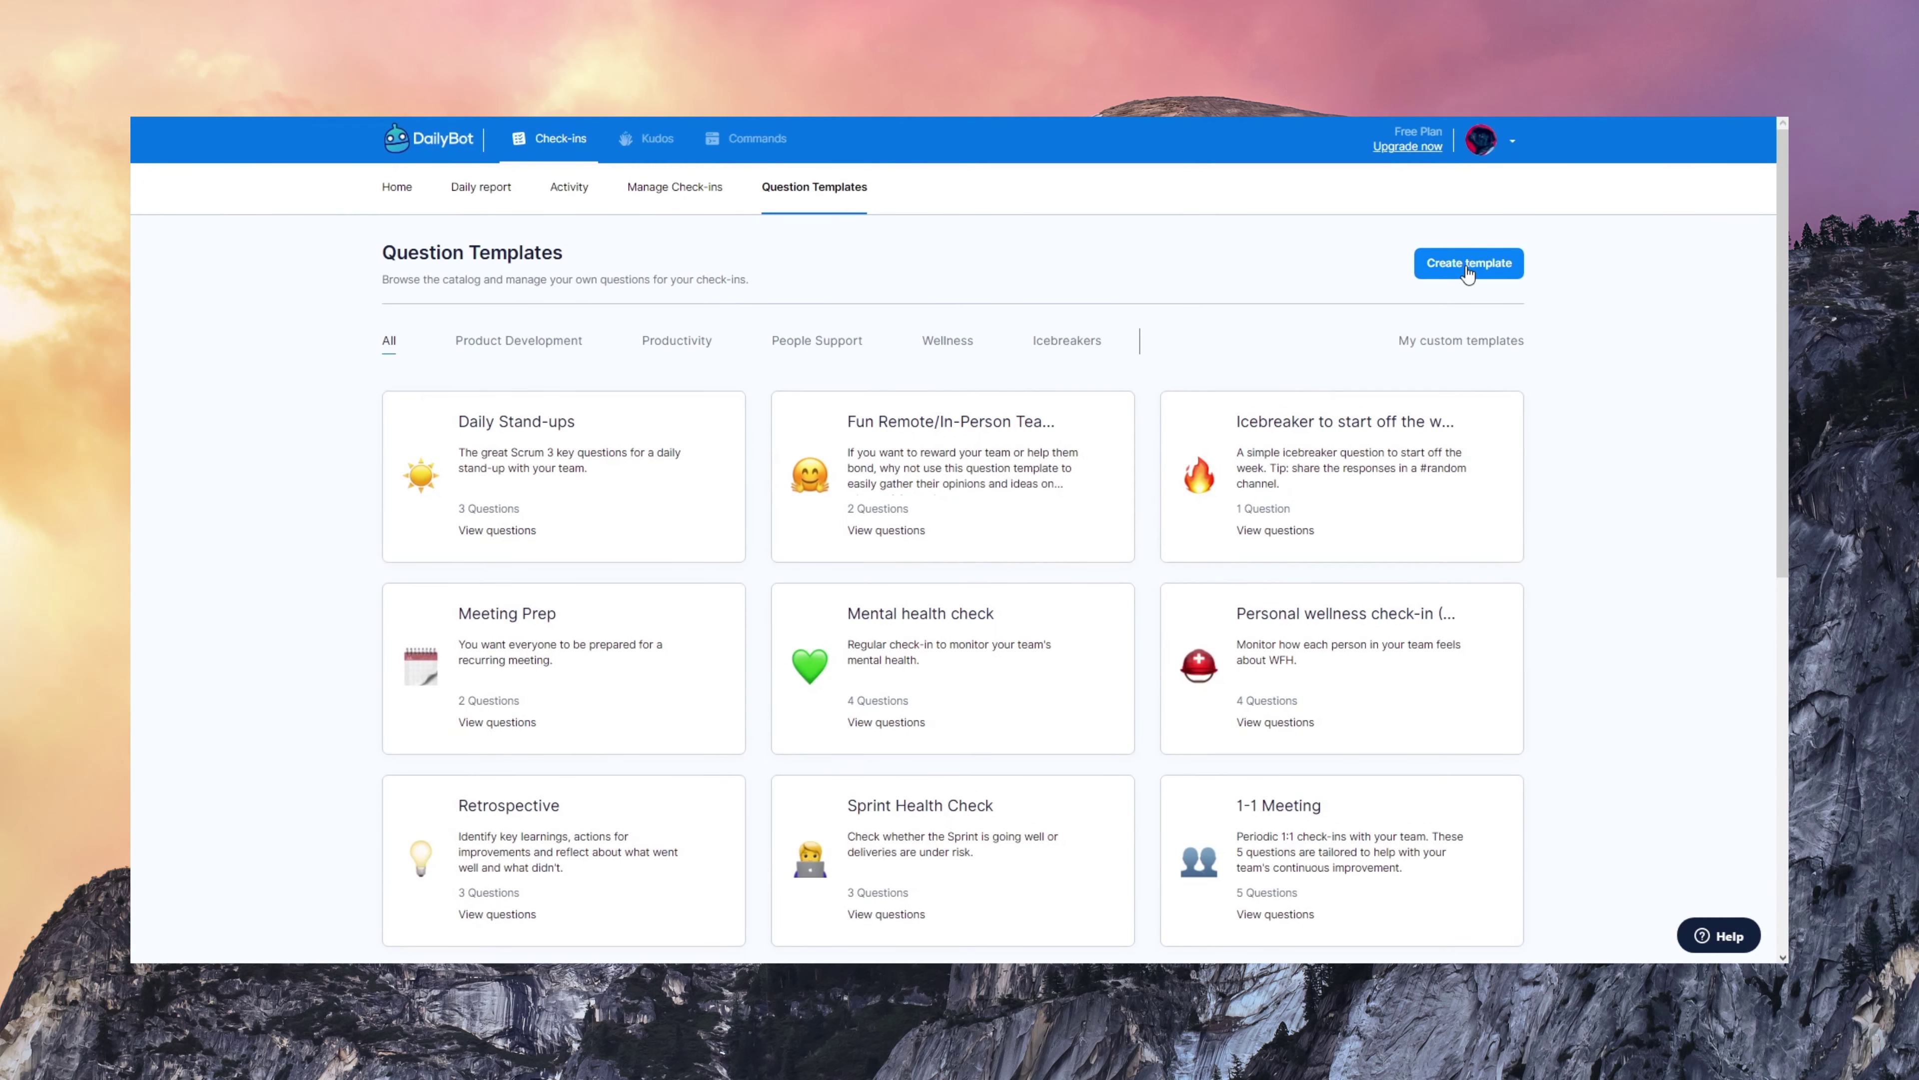
- Start a new question template from a blank template
left_click(1467, 271)
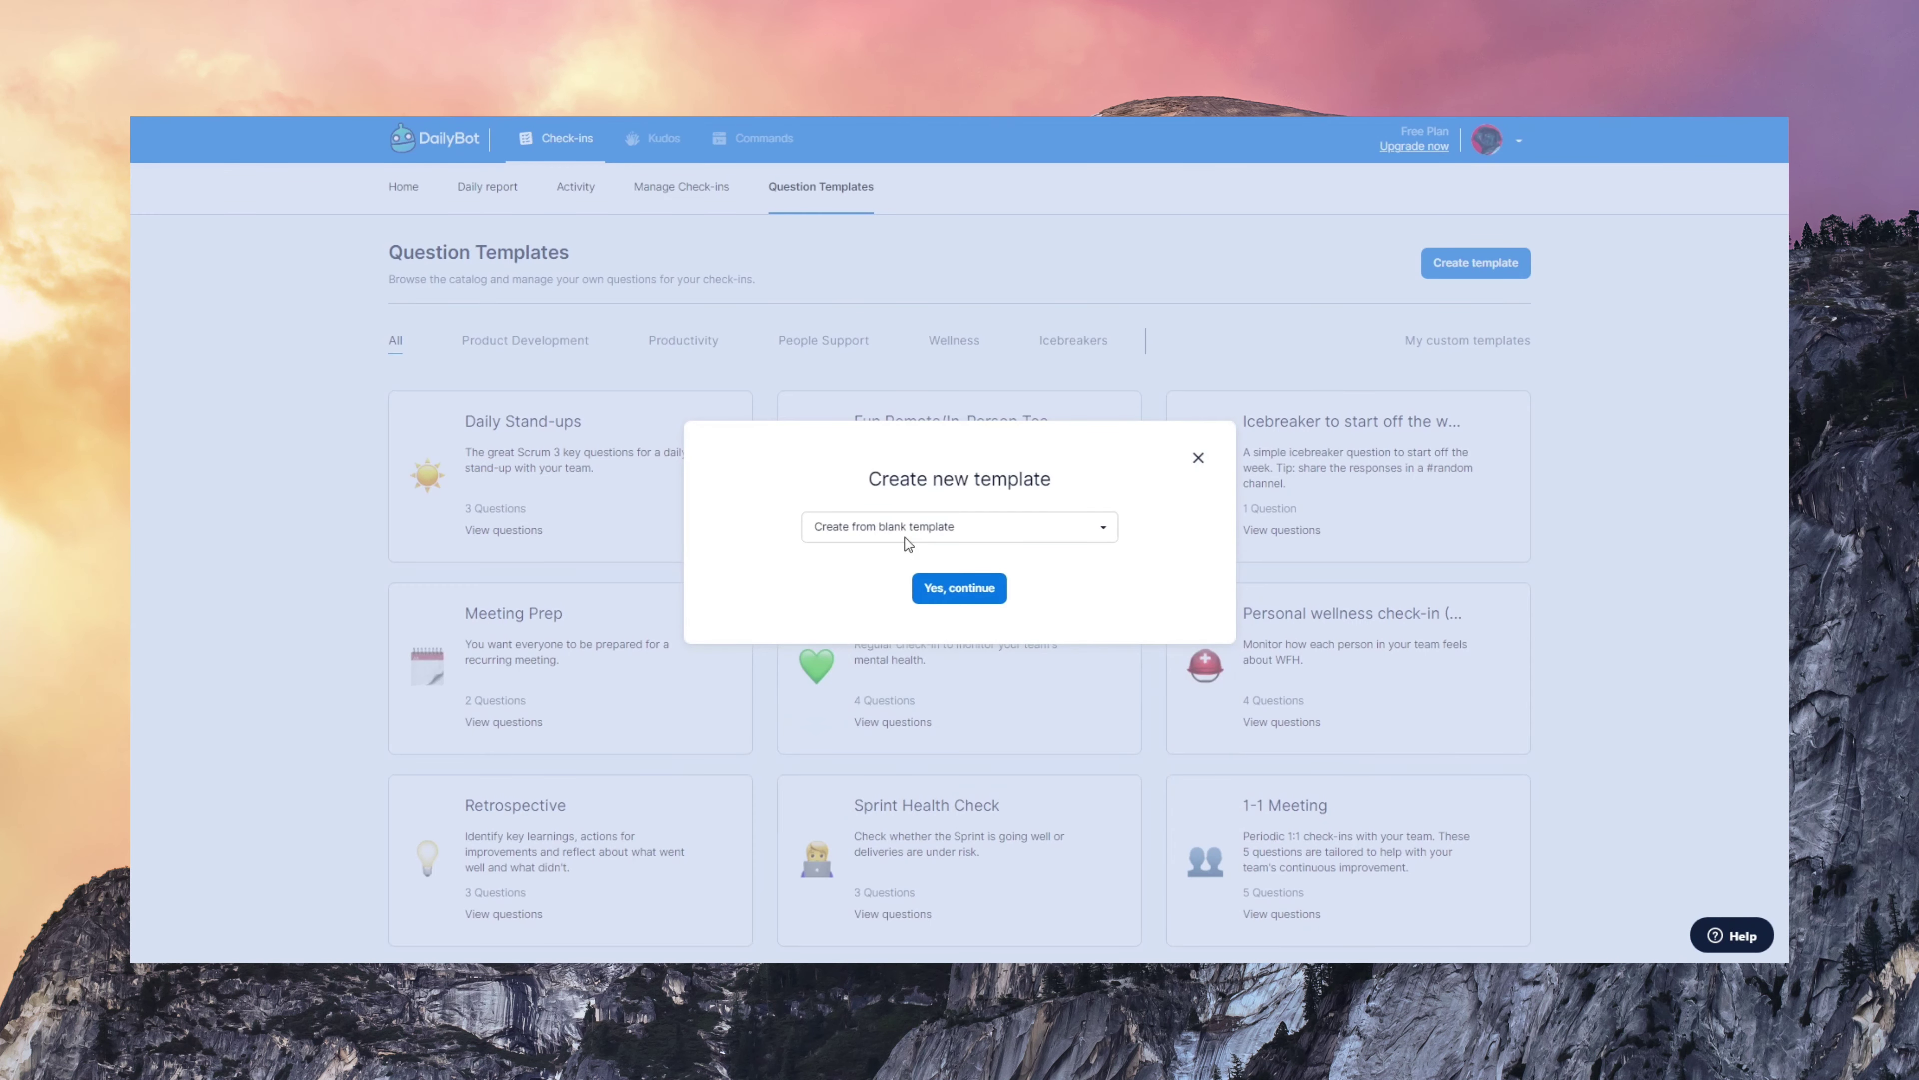
left_click(907, 527)
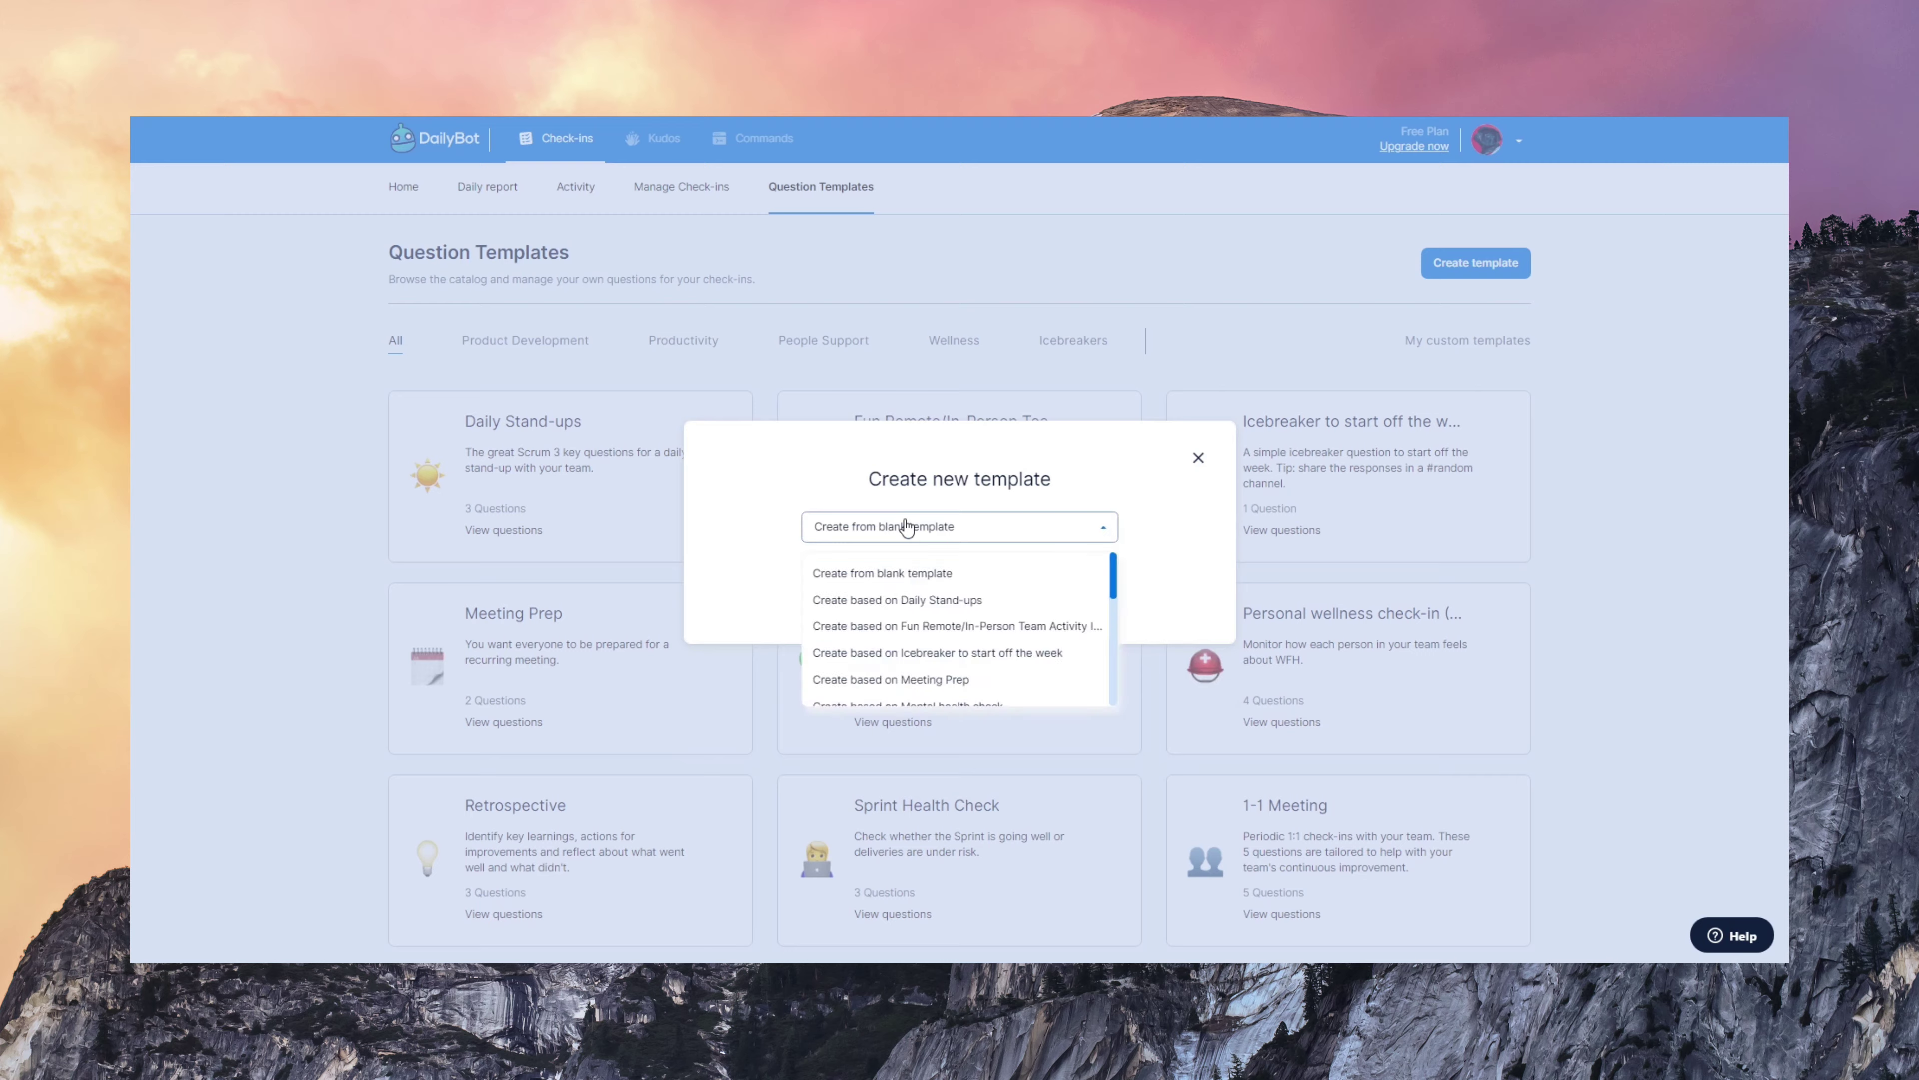
left_click(910, 576)
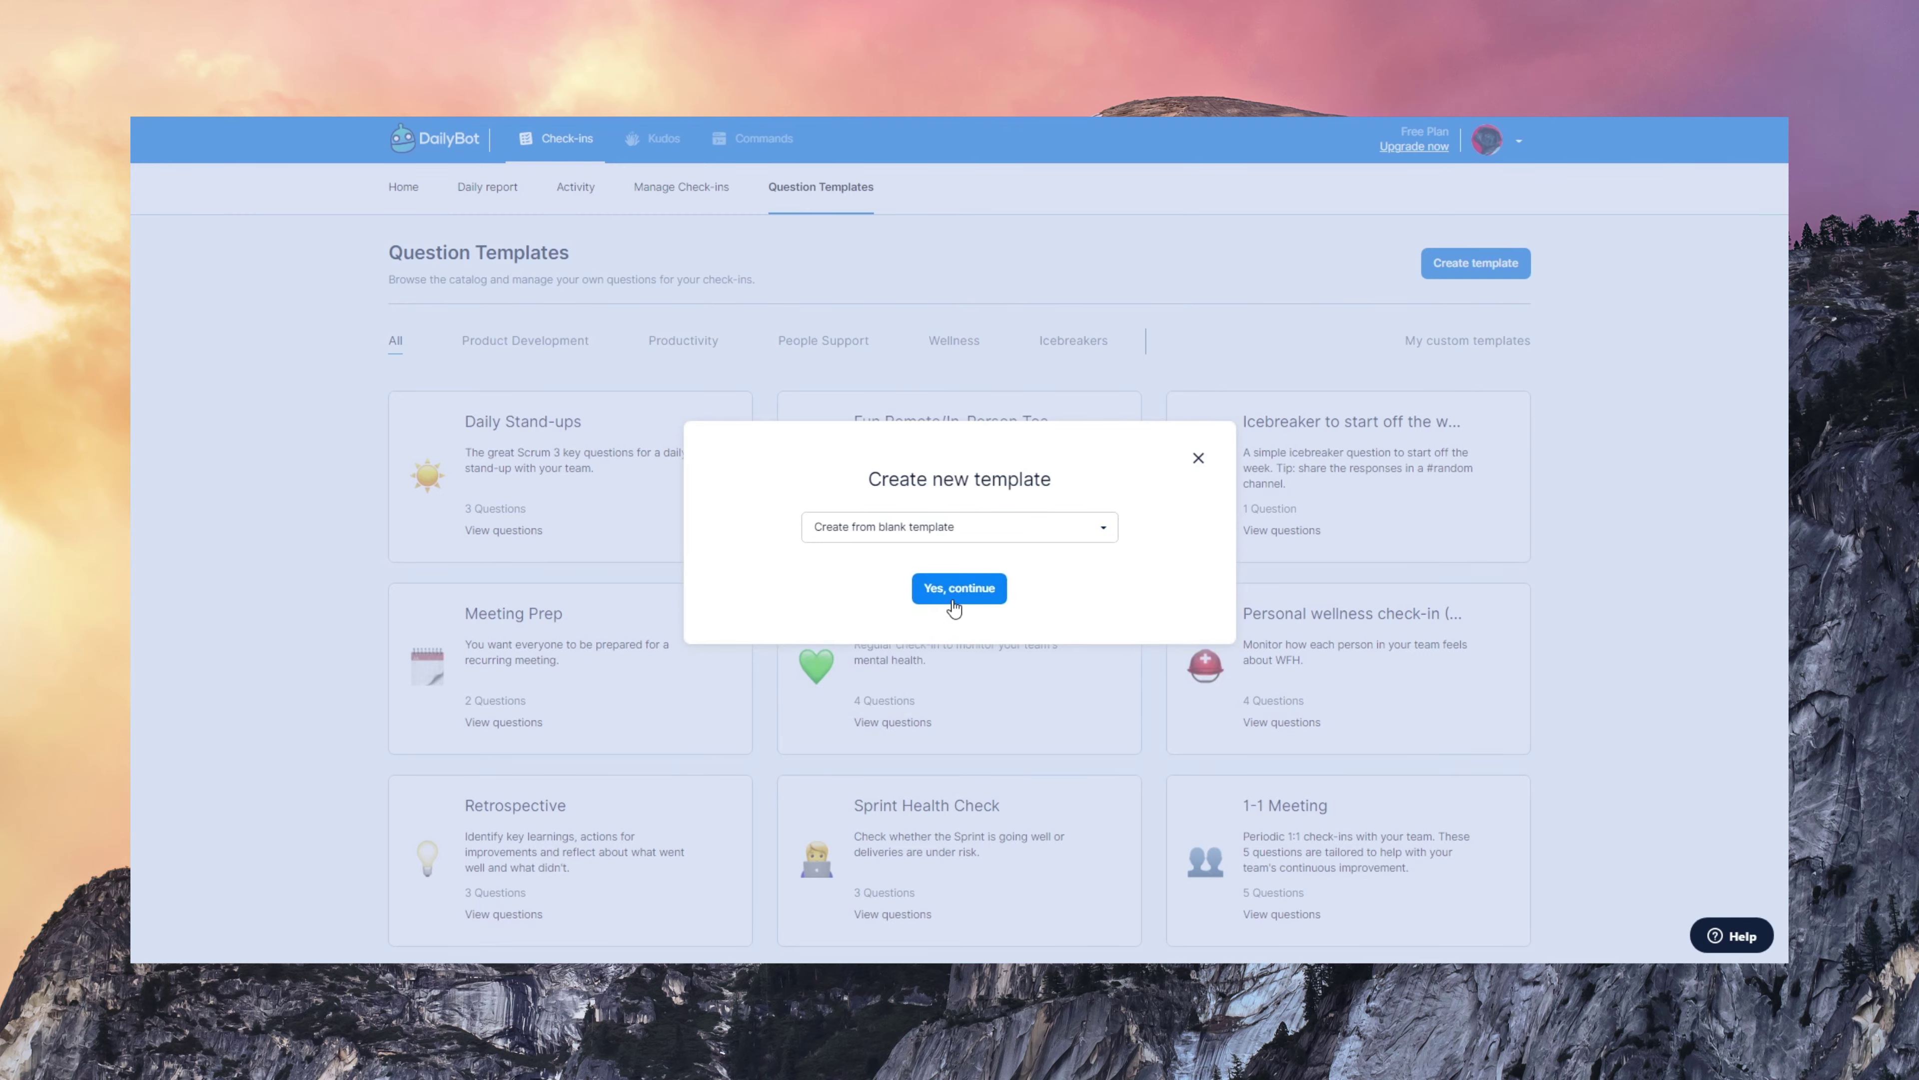
left_click(953, 597)
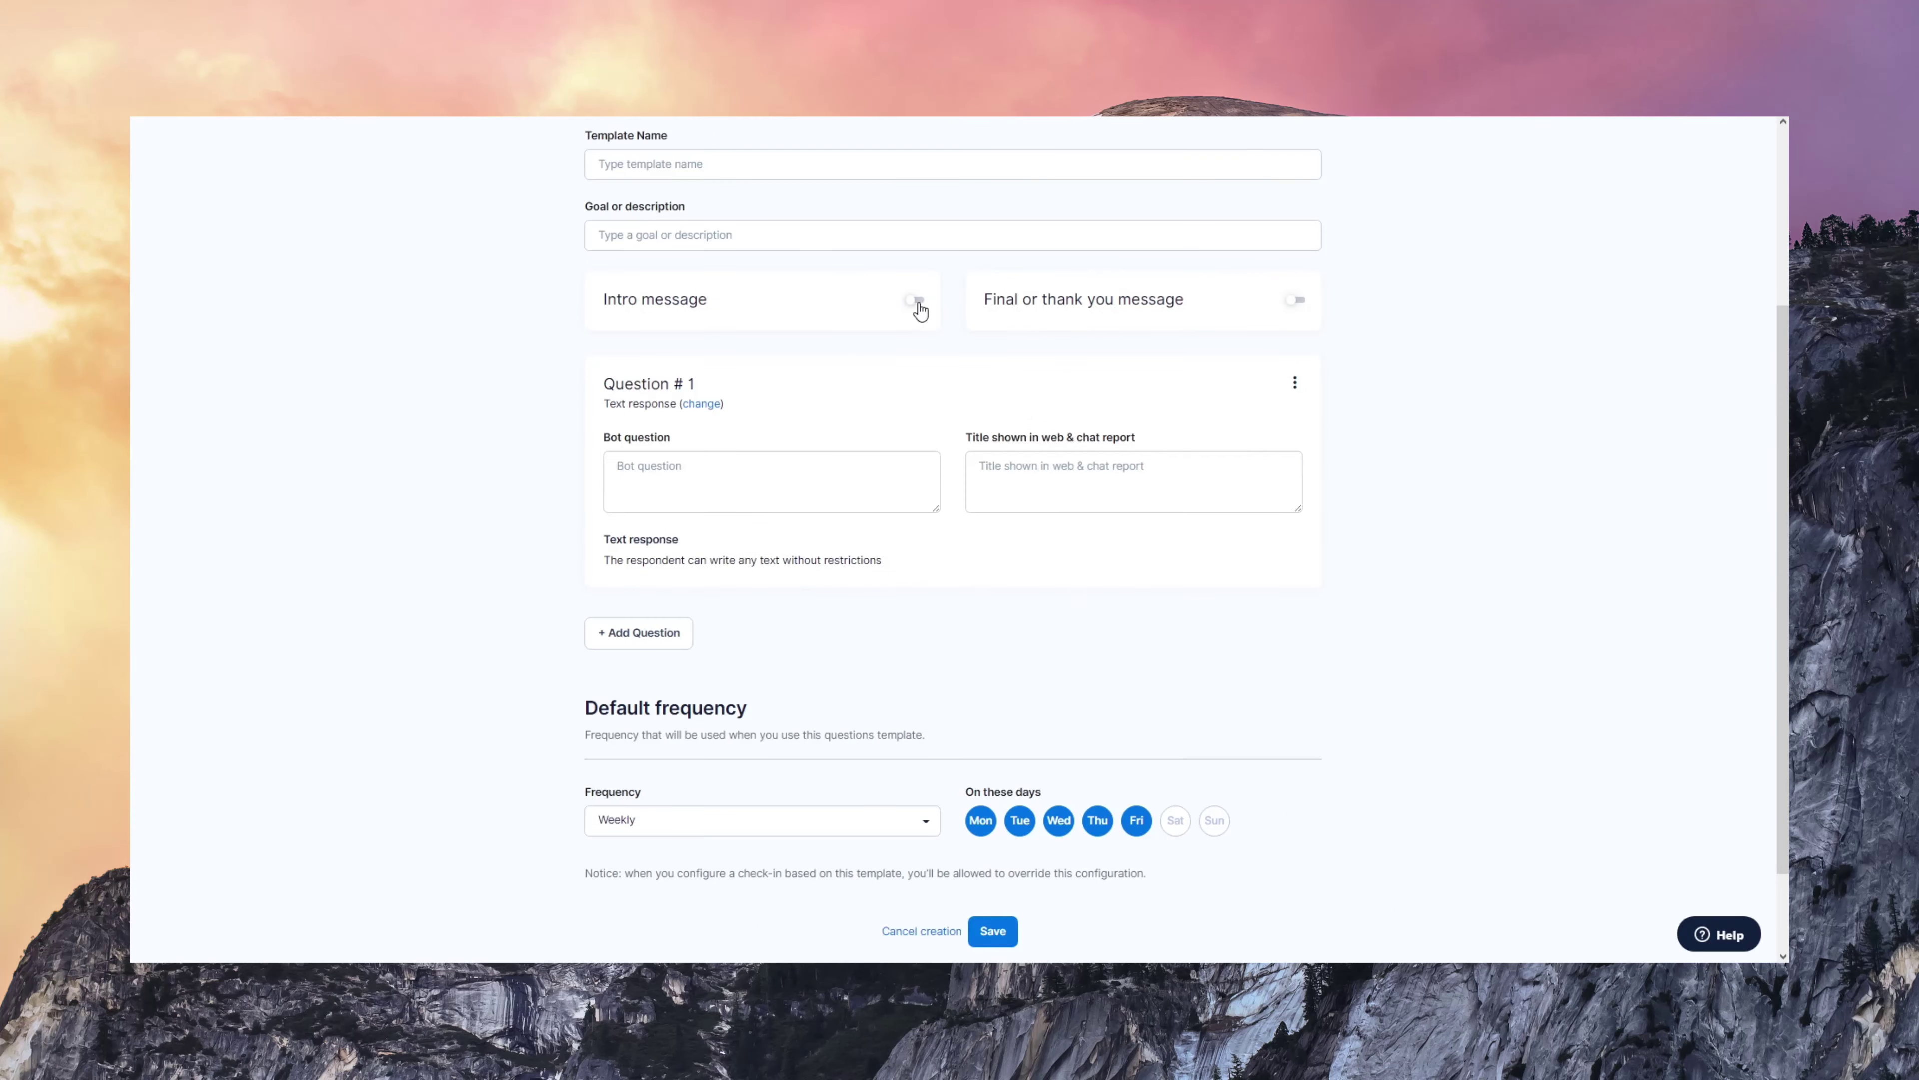
- Enable the template's intro message and write 'Hi'
left_click(914, 300)
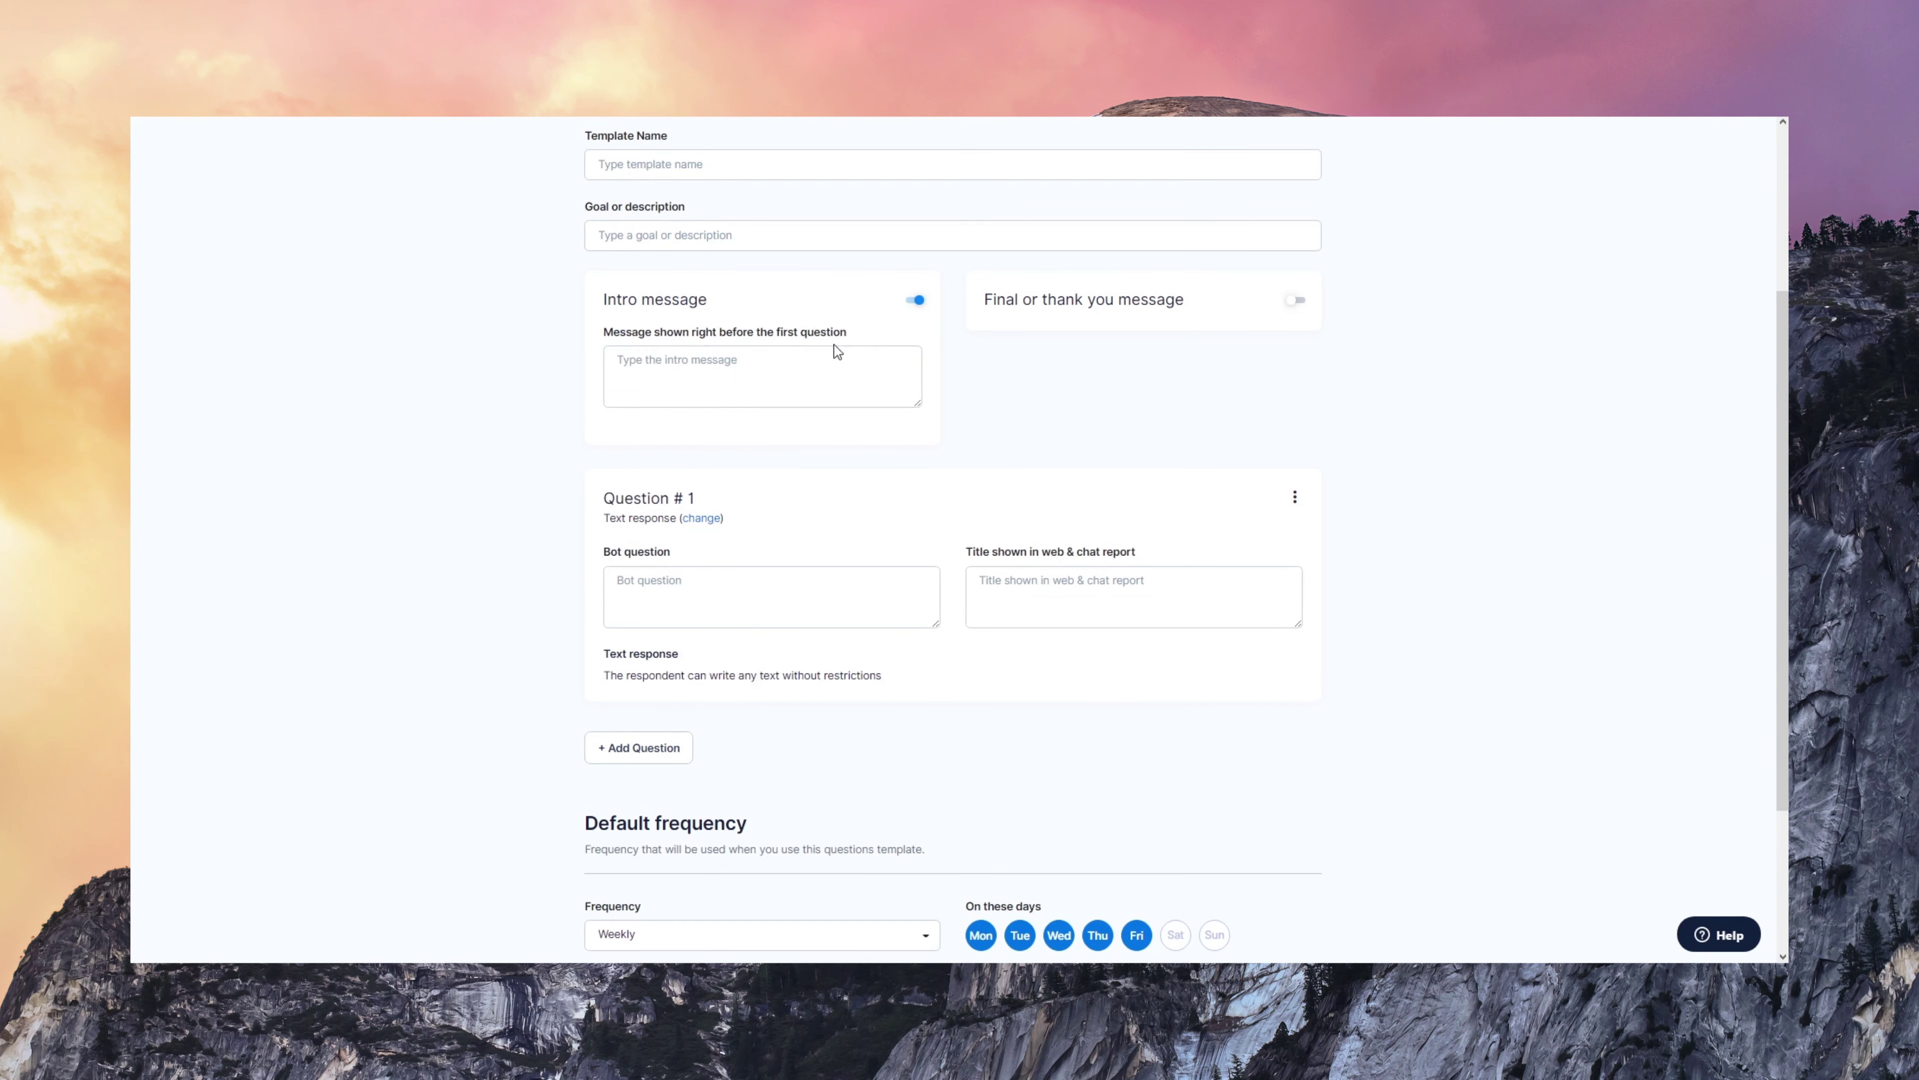
left_click(813, 378)
type("Hi!")
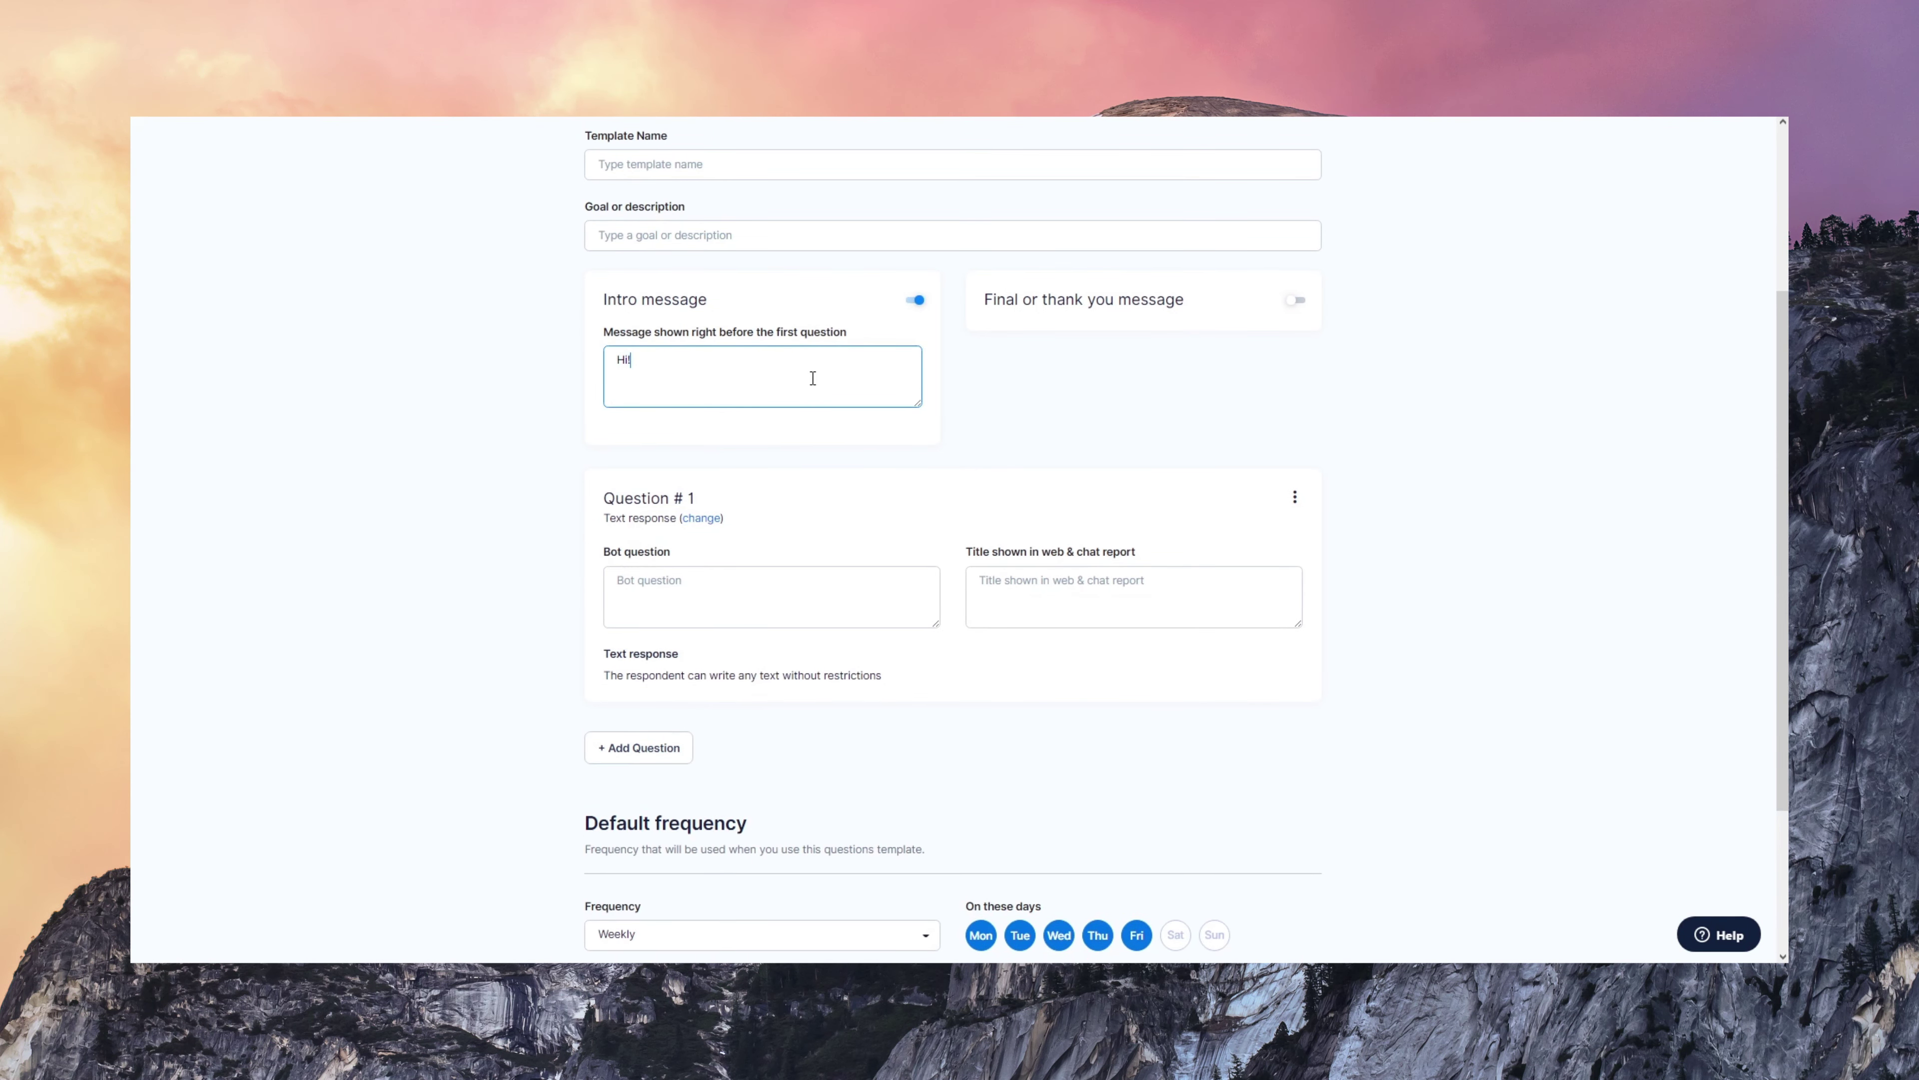
- Try the final thank-you message, then switch it back off
left_click(1295, 301)
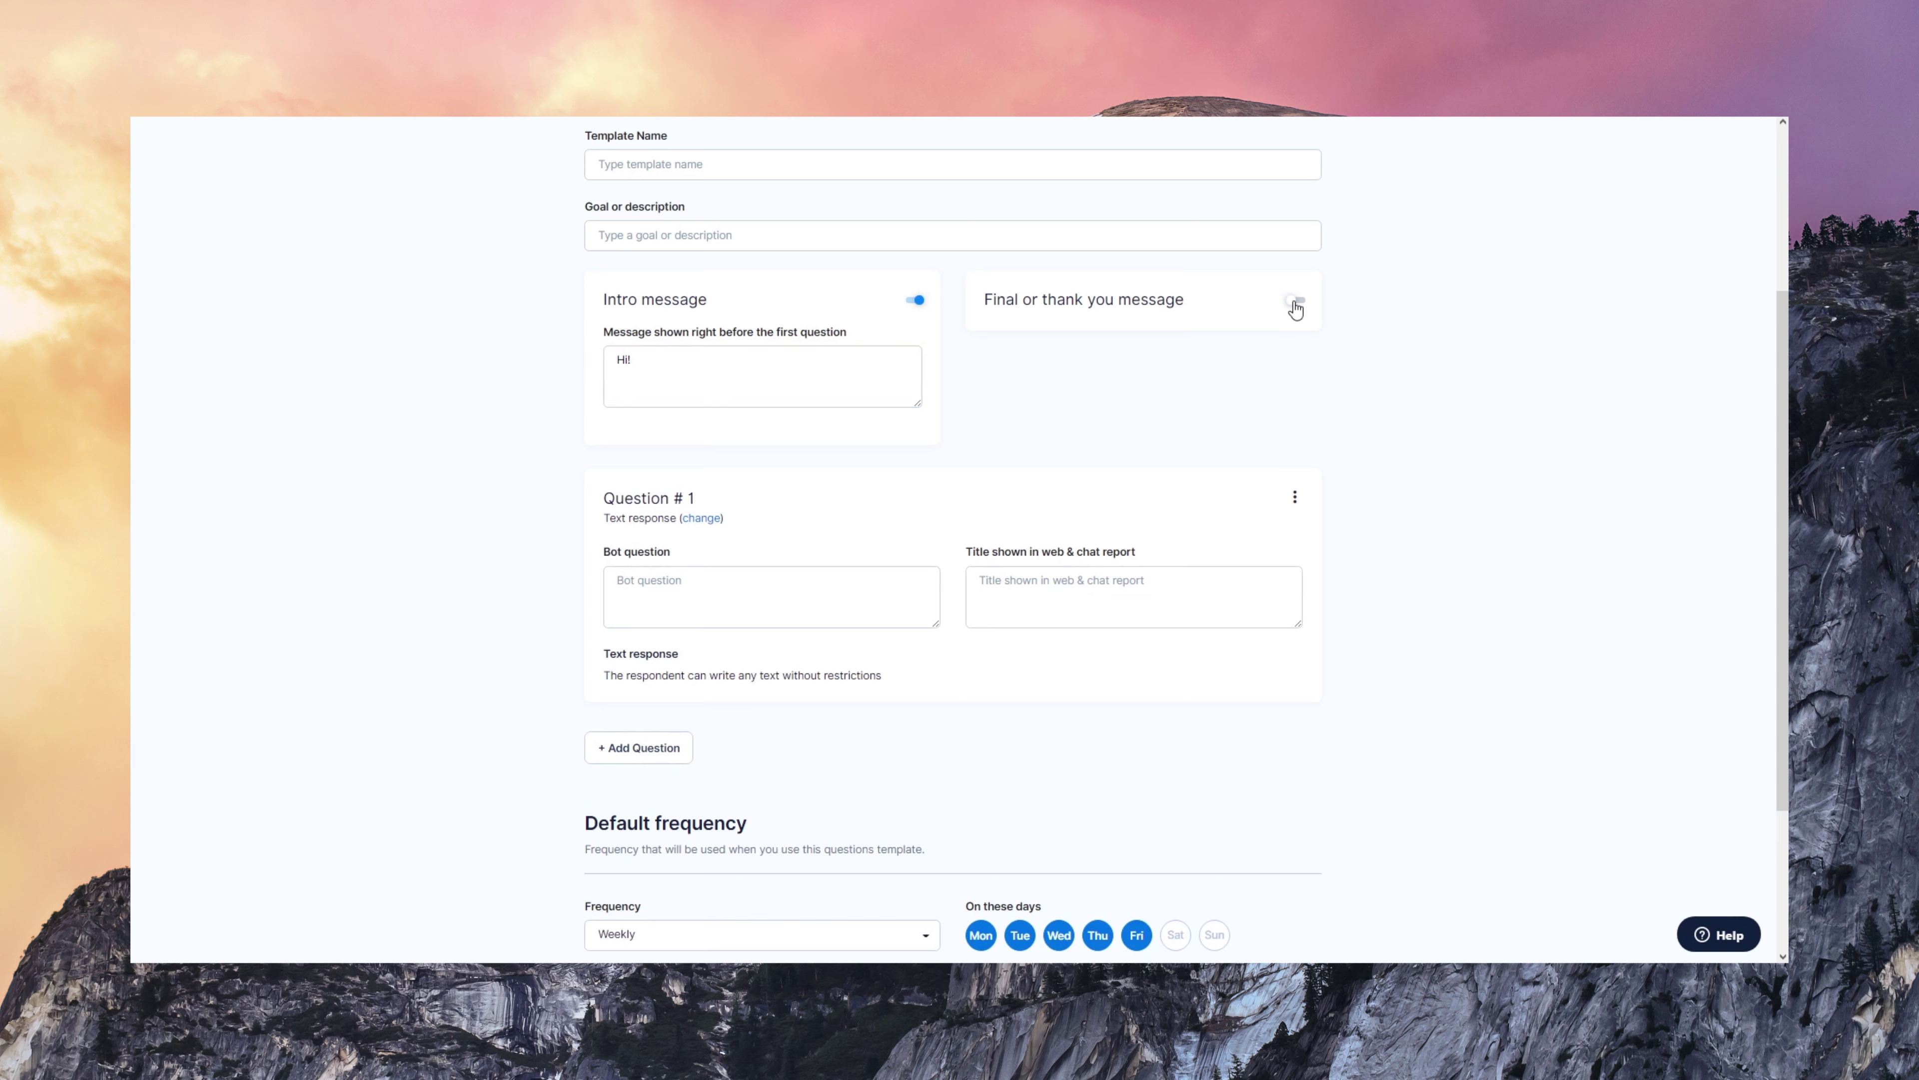
left_click(1183, 374)
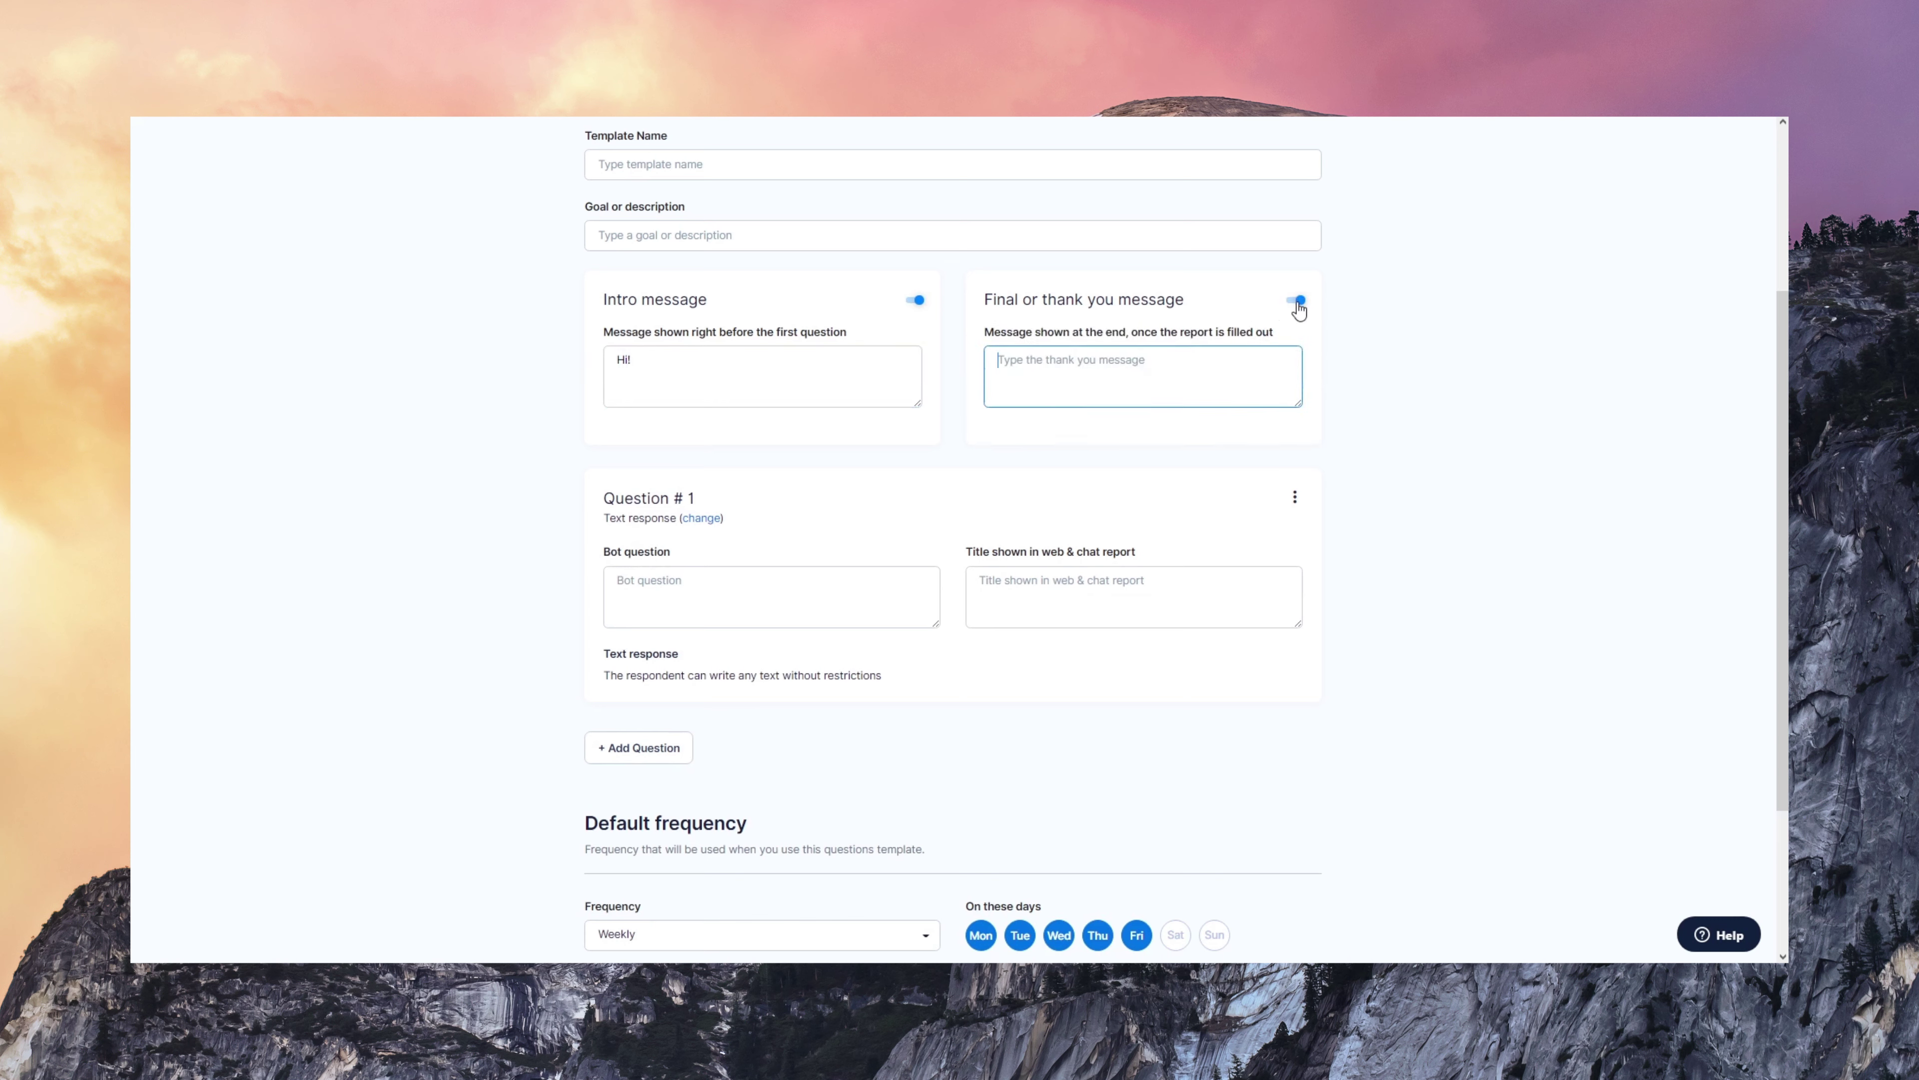
left_click(1296, 301)
scroll(1598, 535, "down", 3)
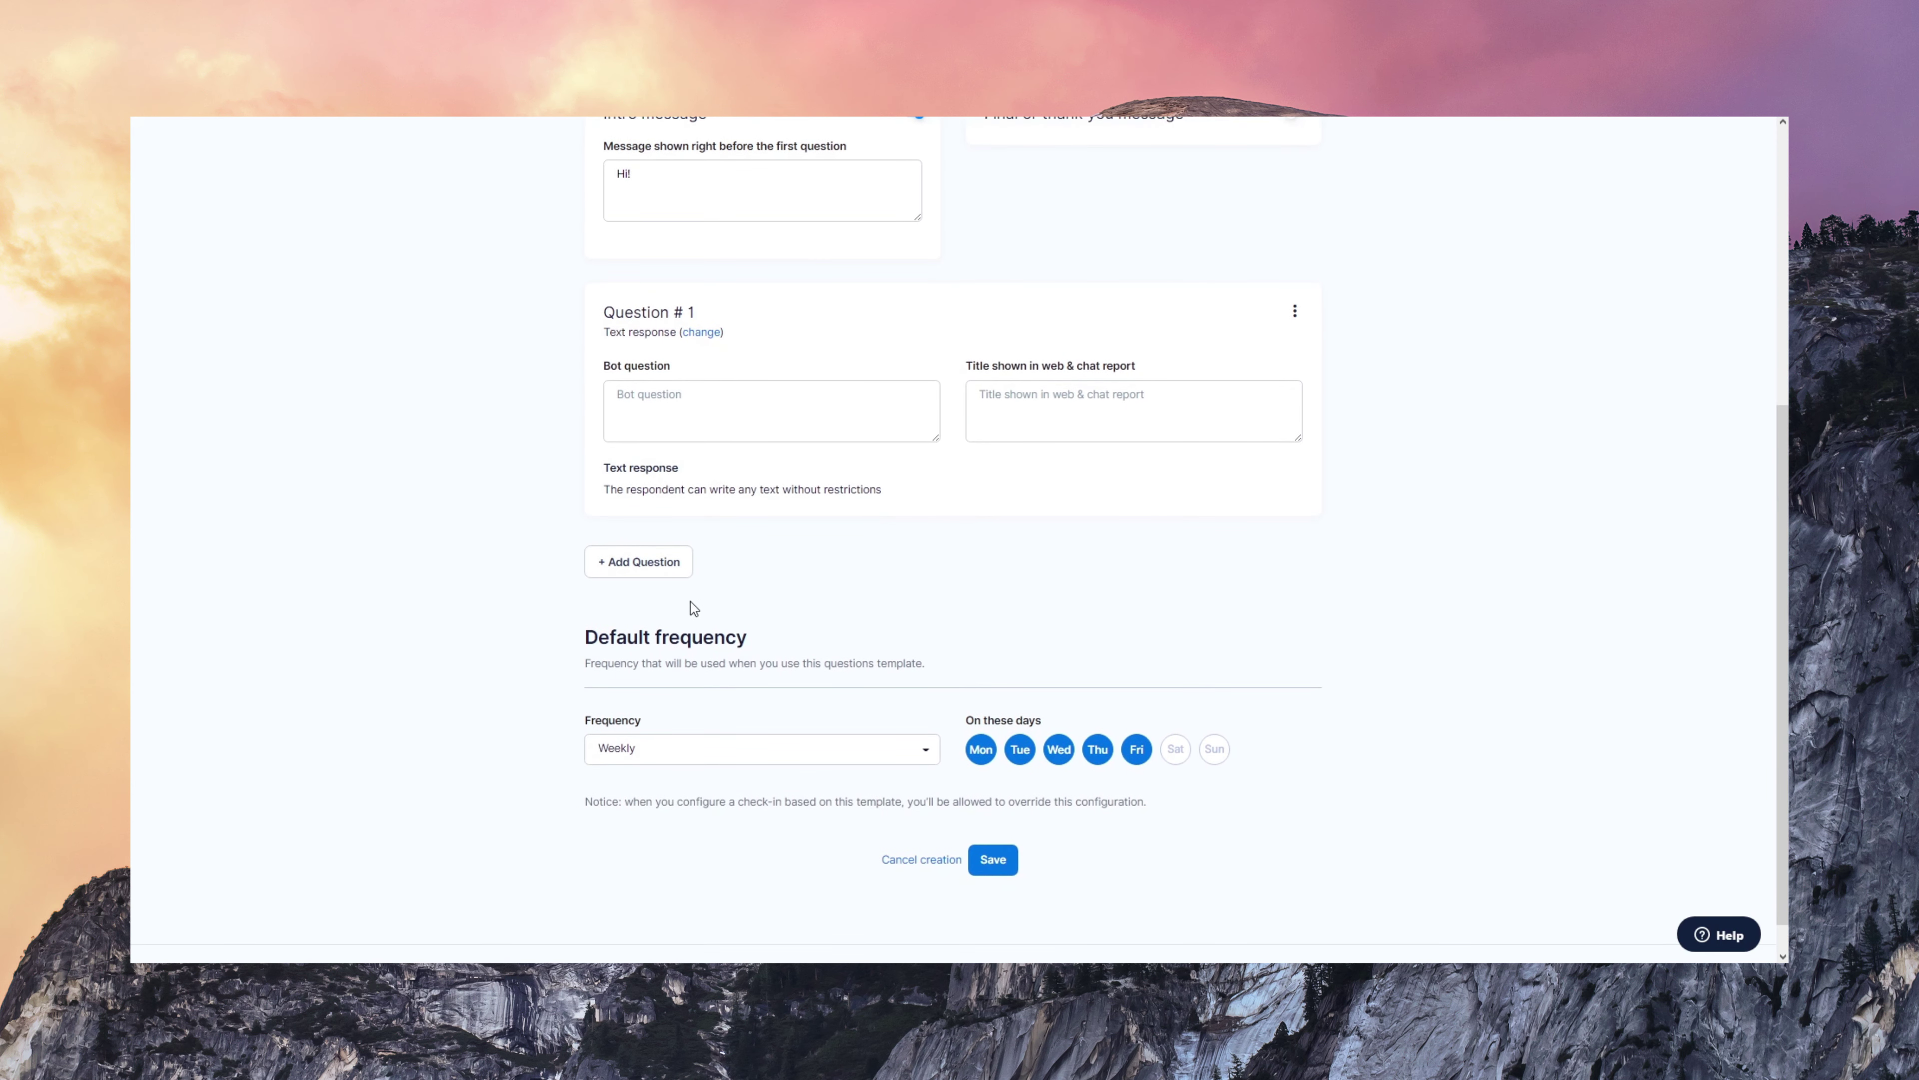
- Add a multiple-choice question with bot question 'Question' and report title 'Report'
left_click(671, 569)
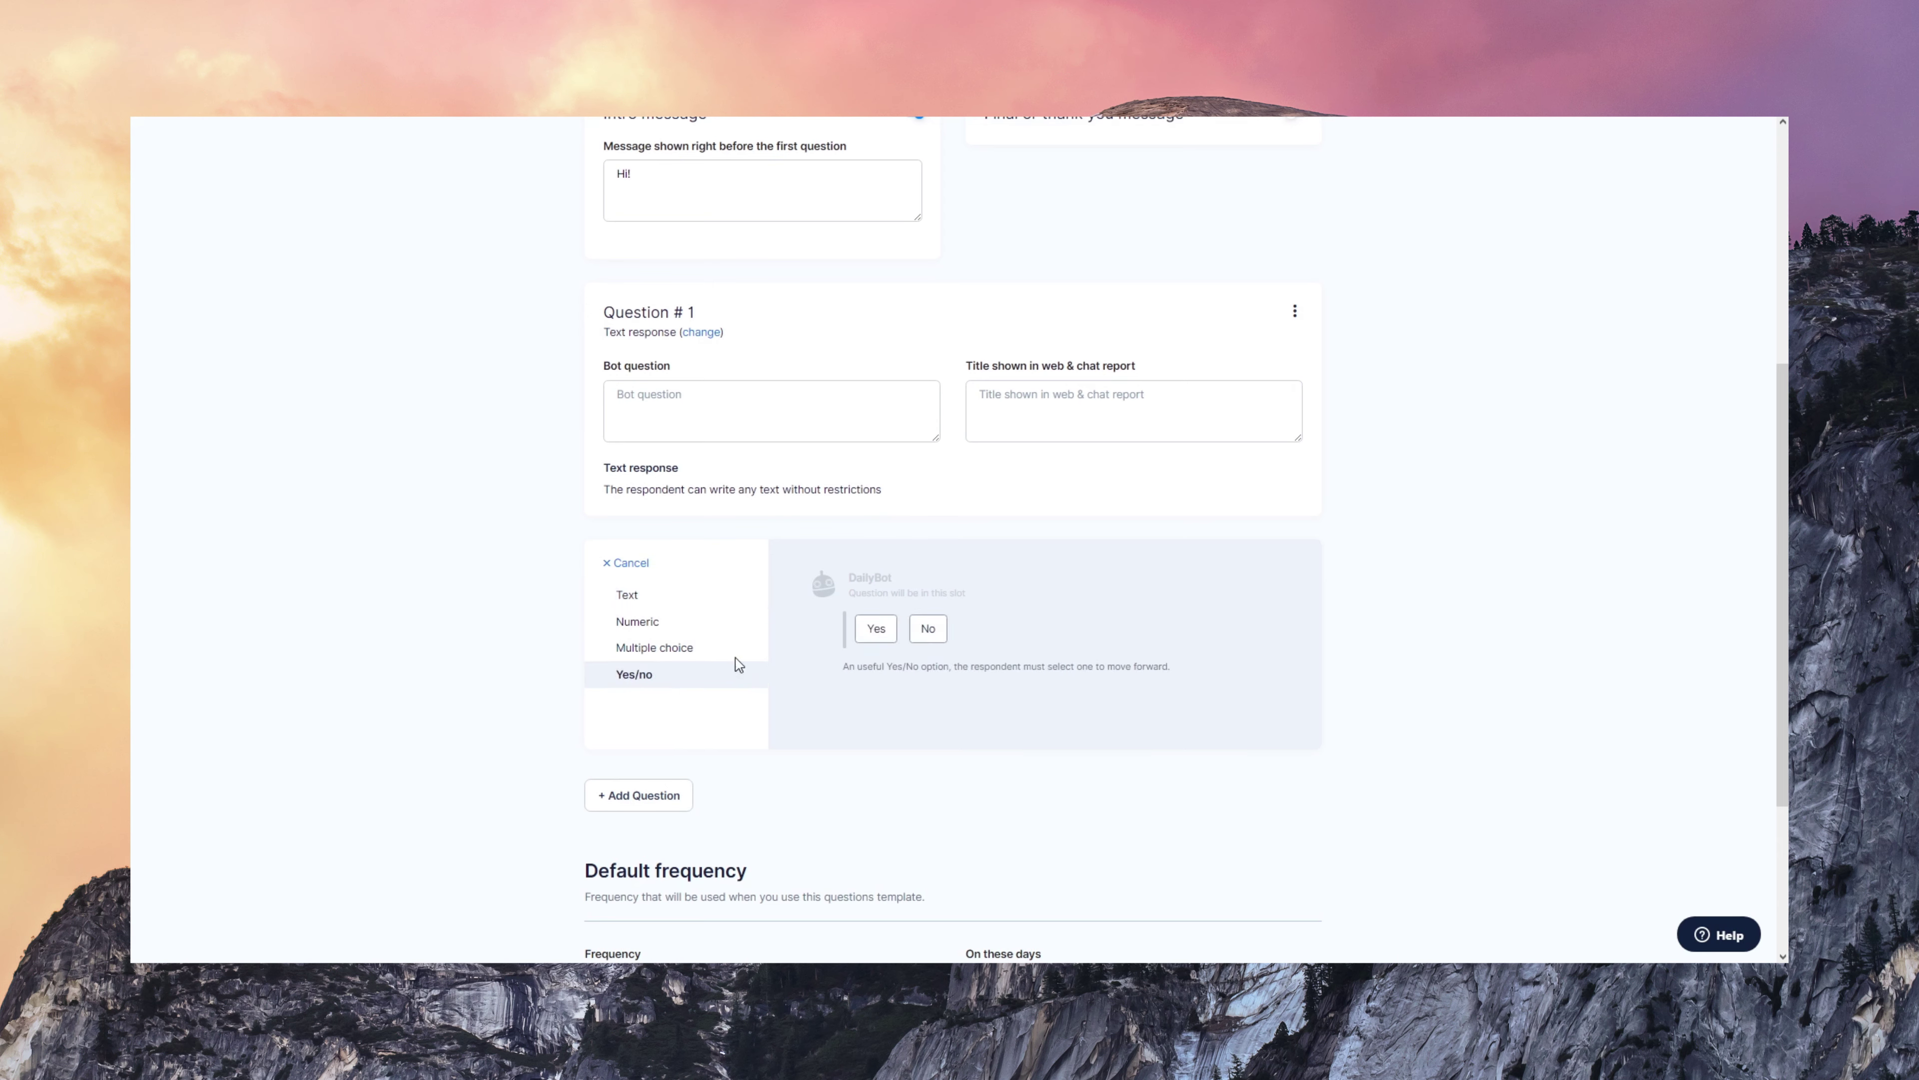
left_click(737, 649)
left_click_drag(1785, 513, 1731, 558)
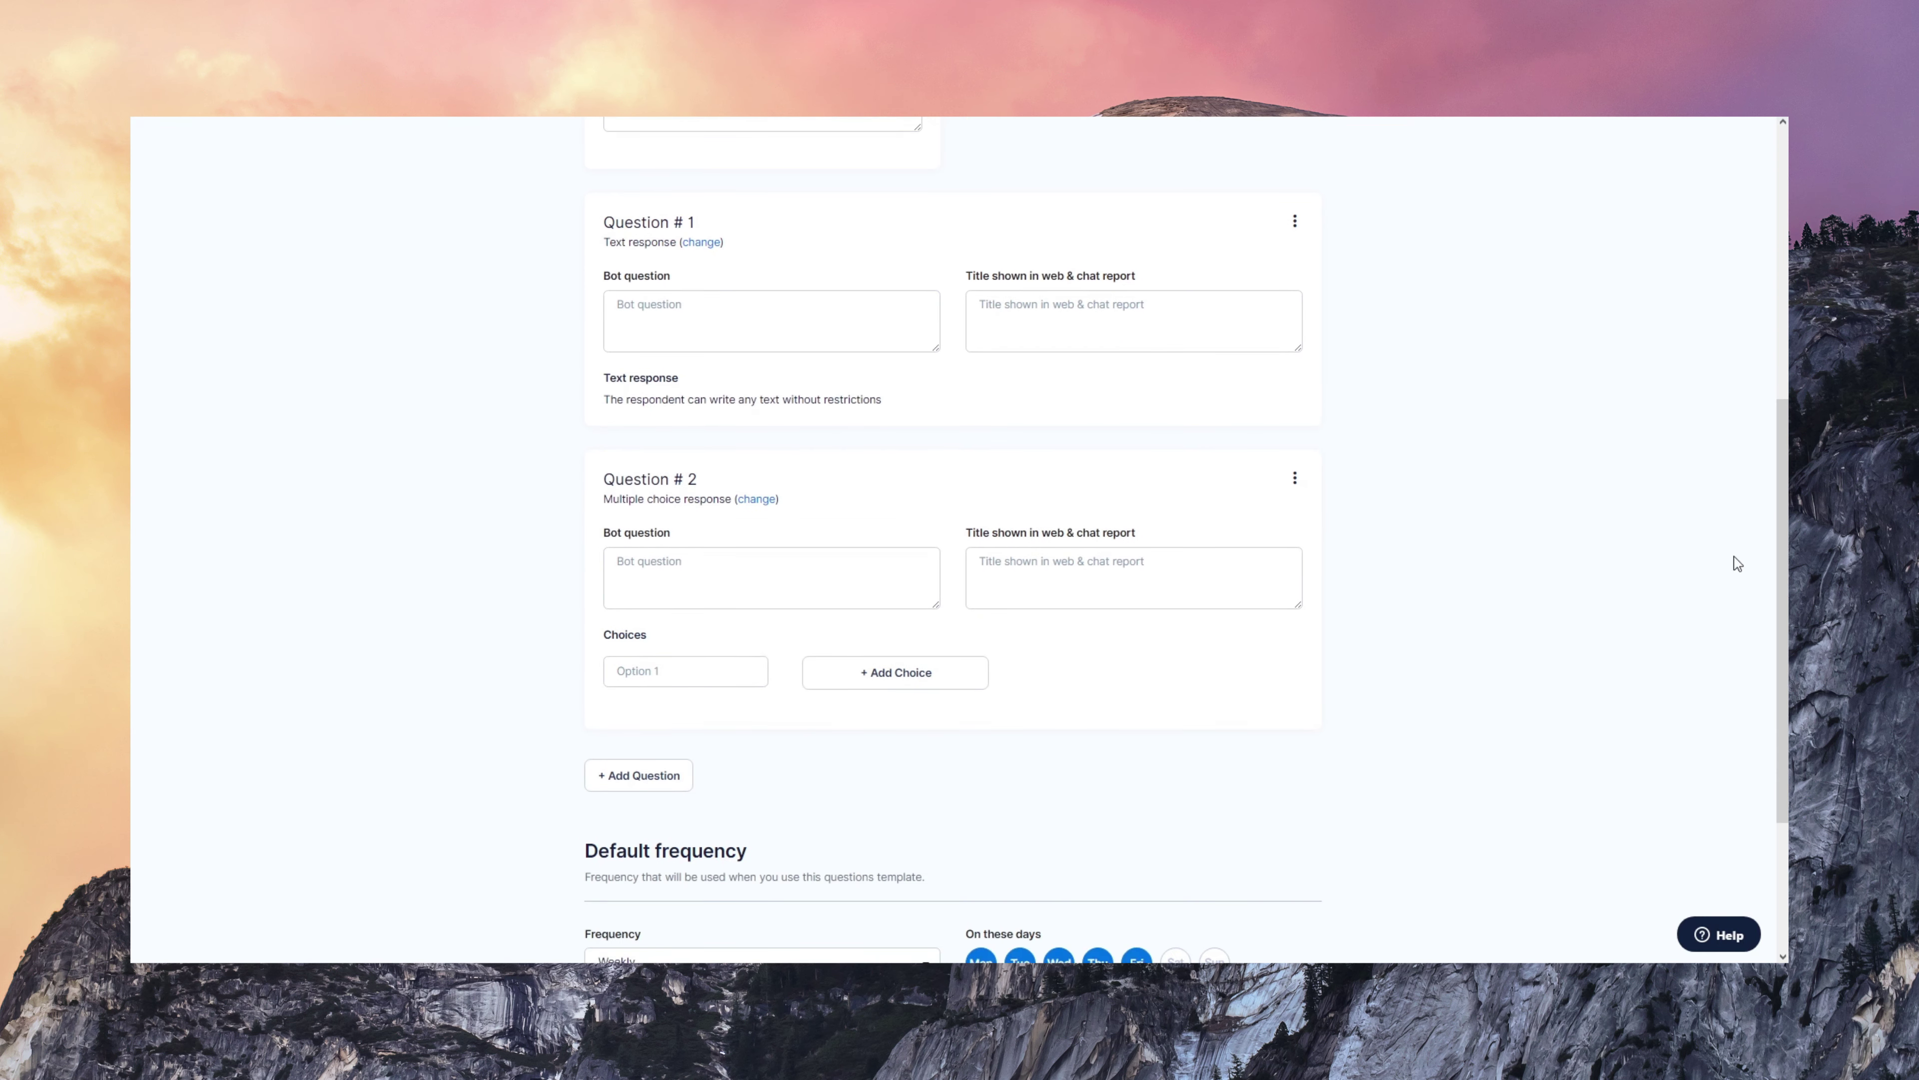
left_click(751, 559)
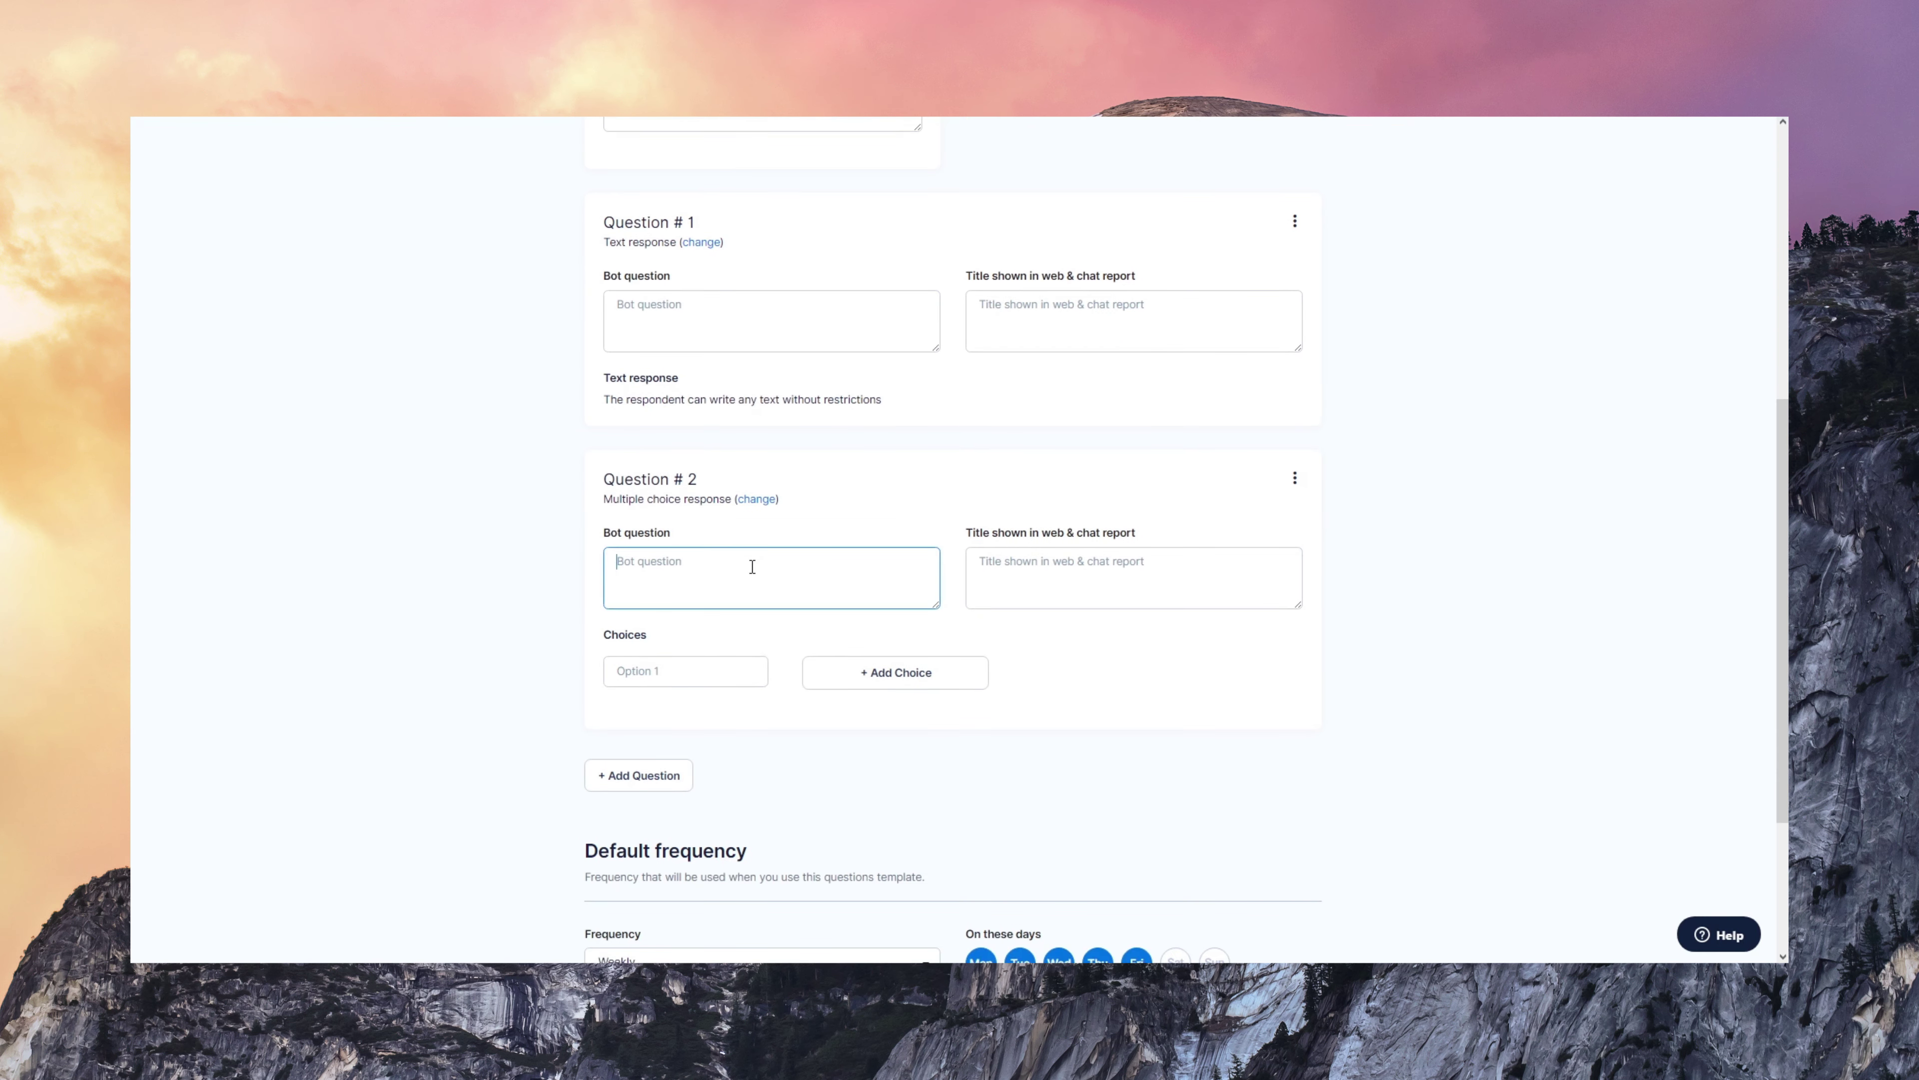
type("Question")
left_click(1152, 569)
type("Report")
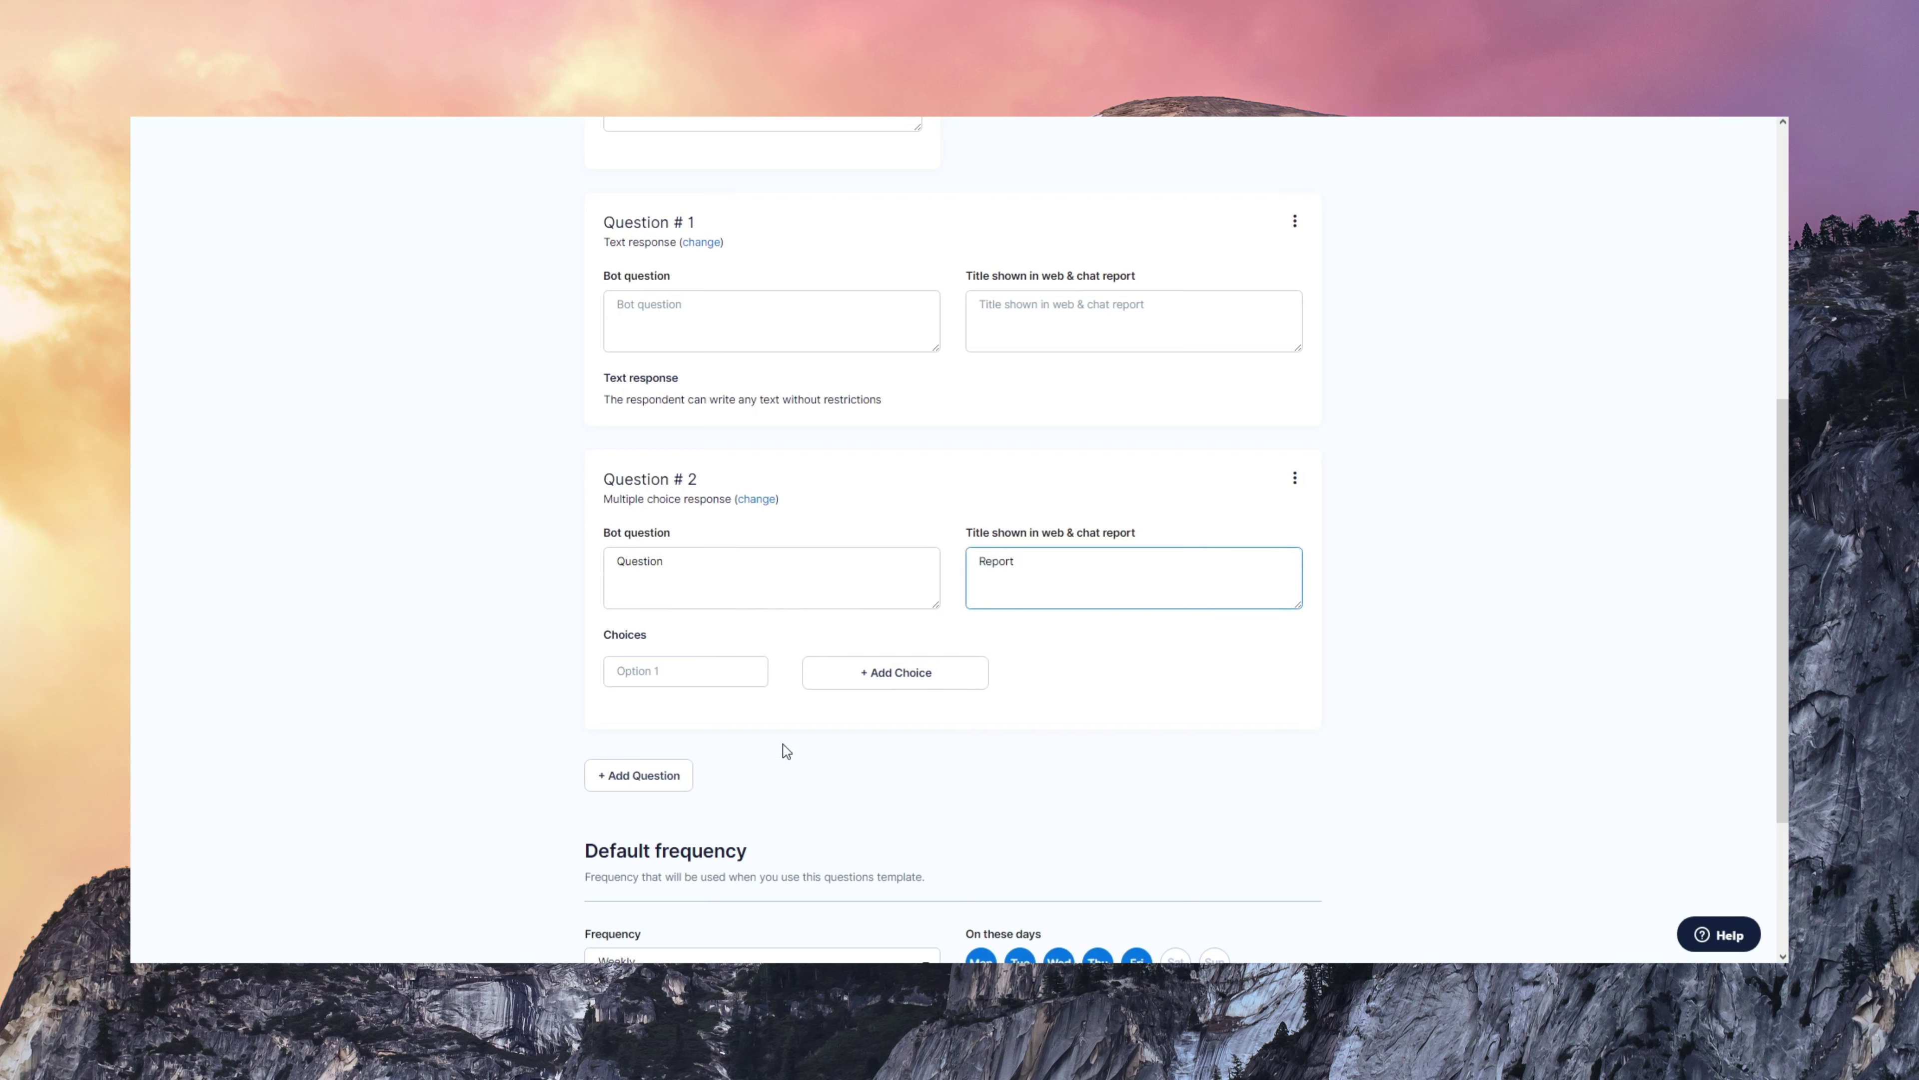
- Give the multiple-choice question two answer choices, A and B
left_click(668, 670)
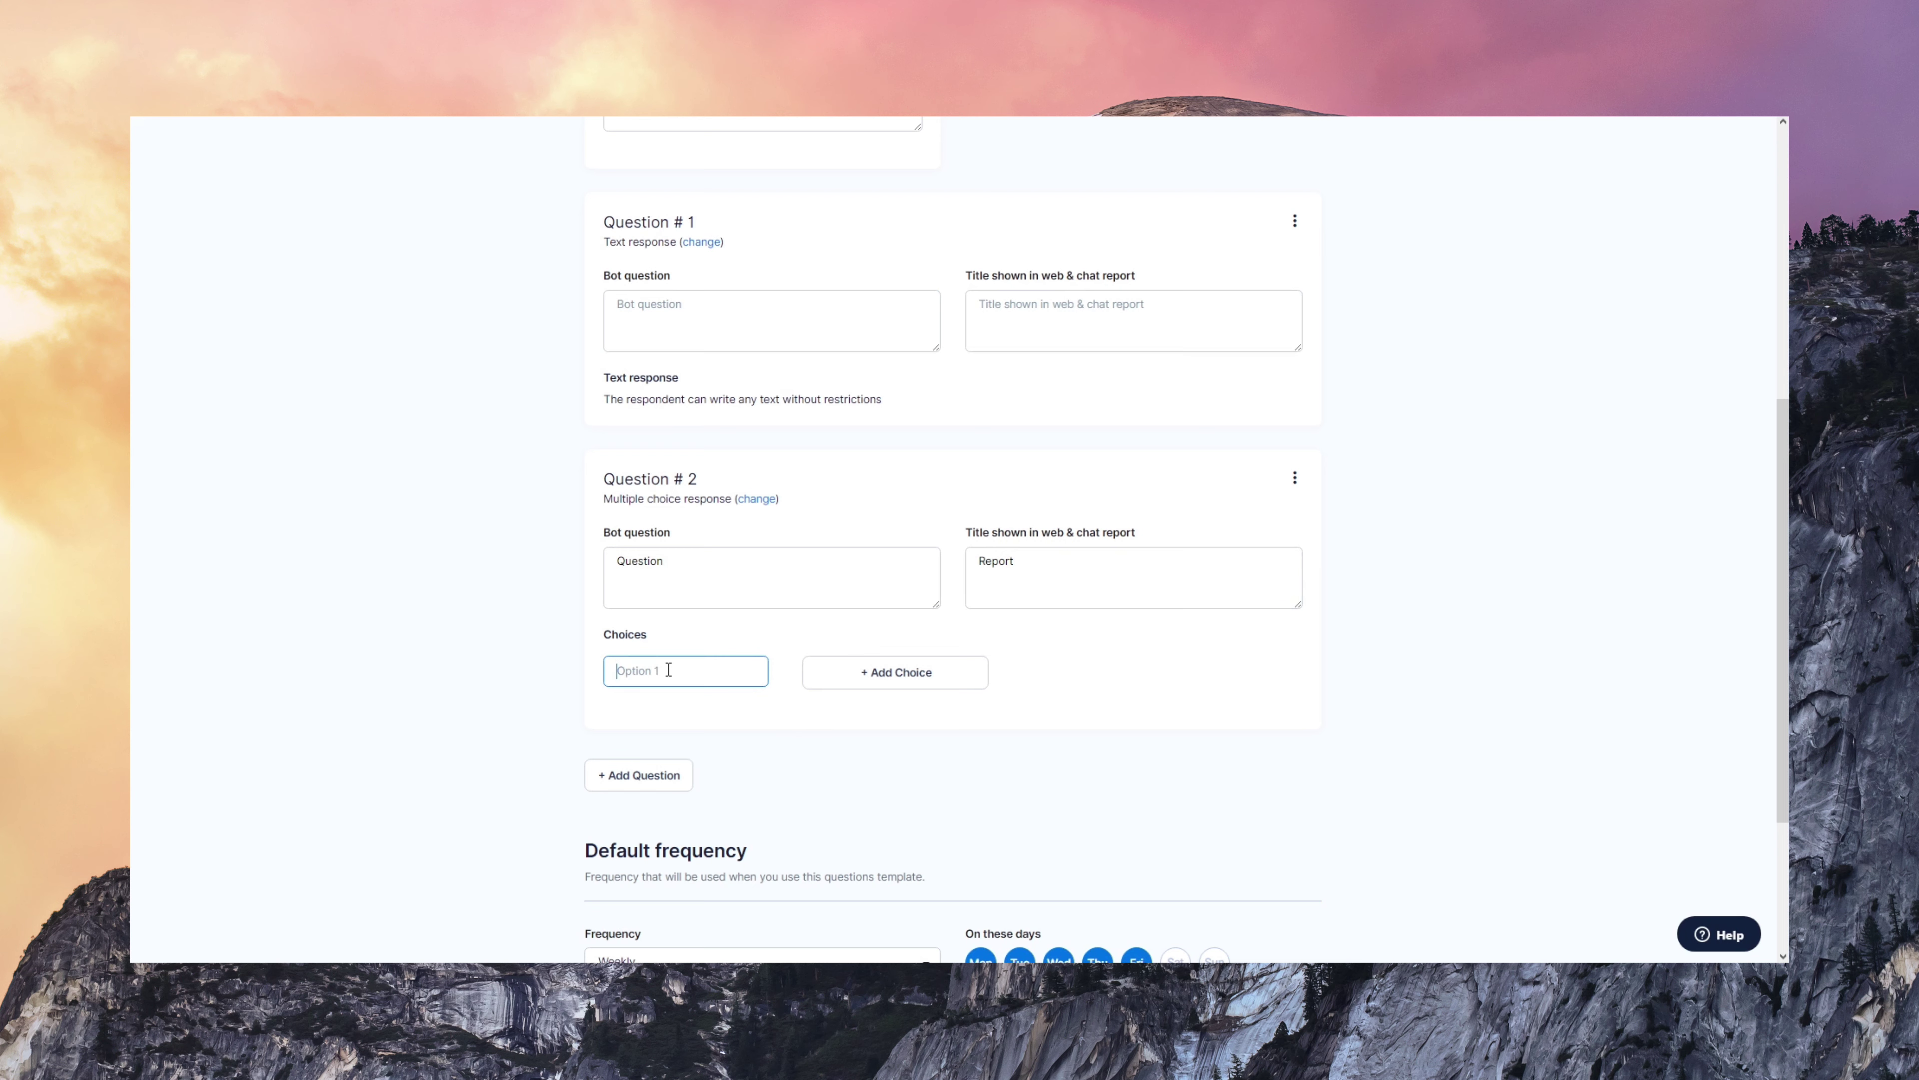
type("A")
left_click(902, 688)
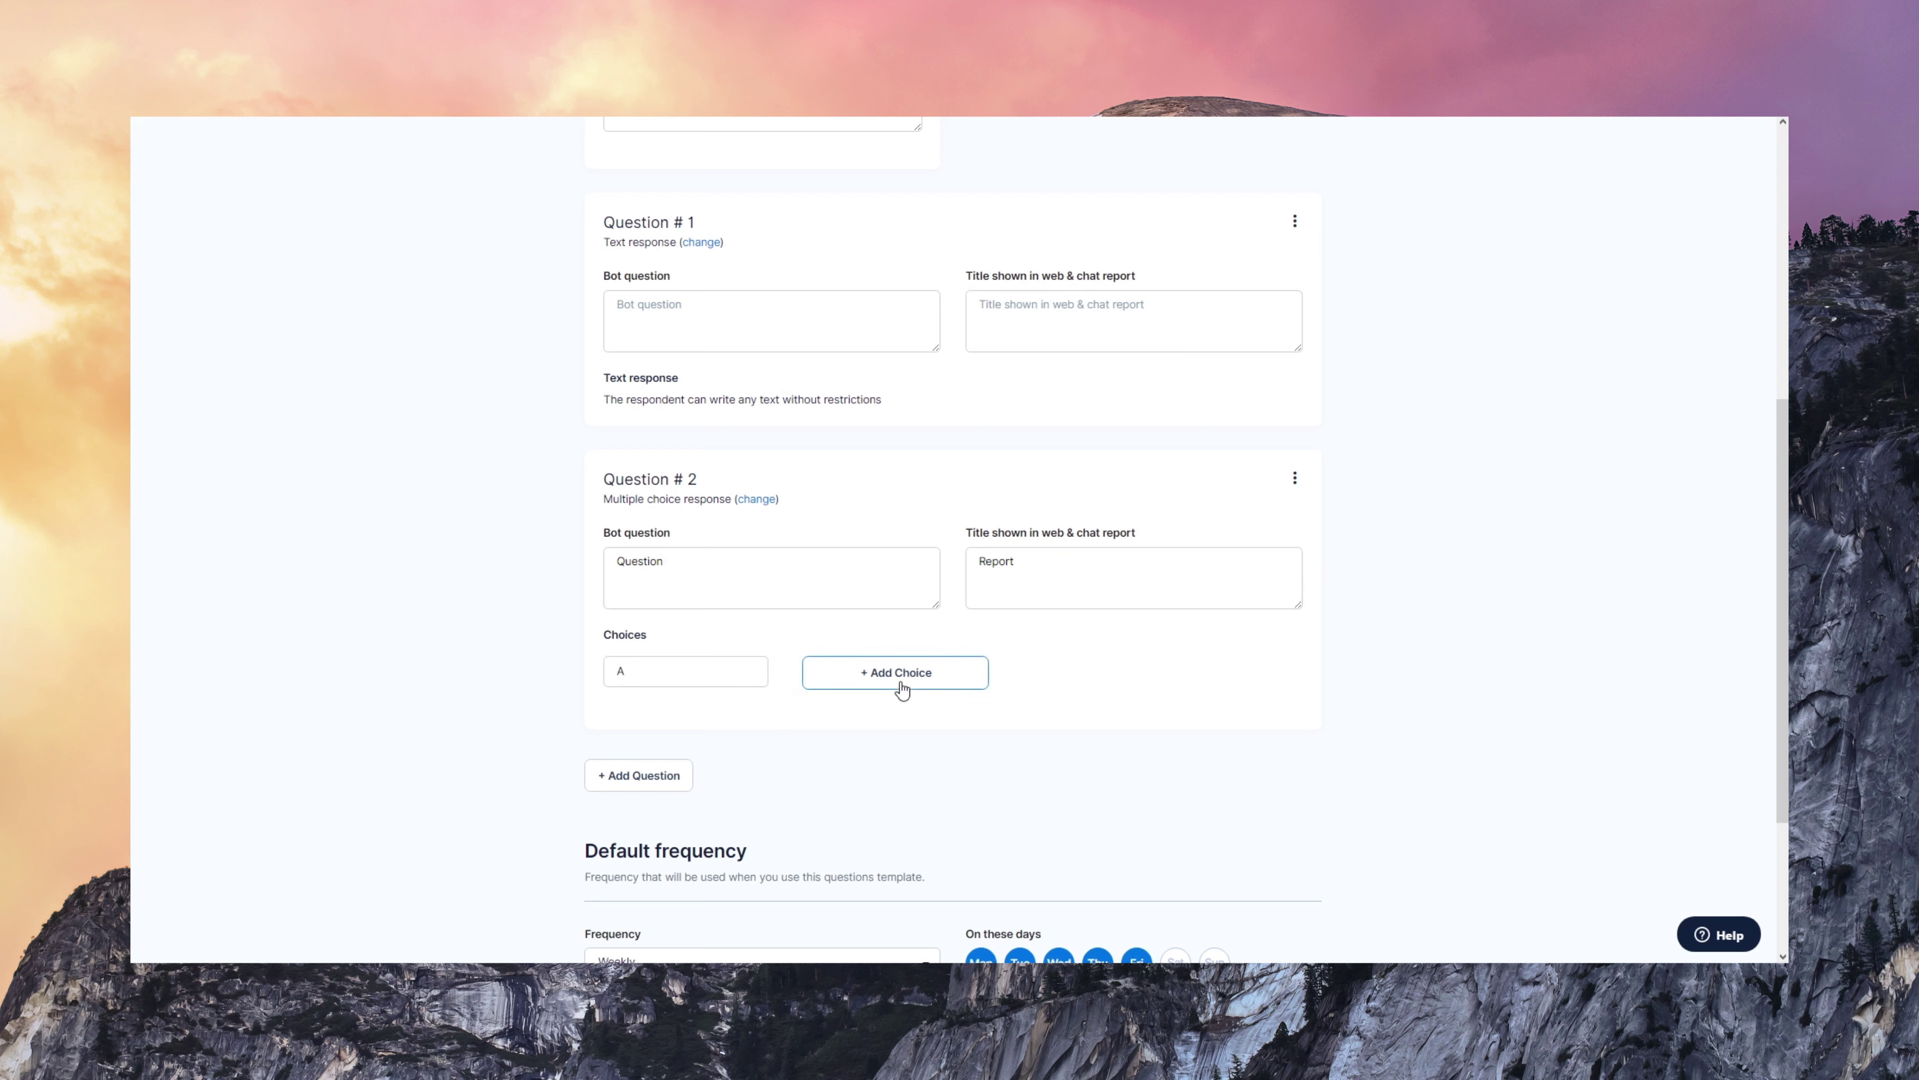
type("B")
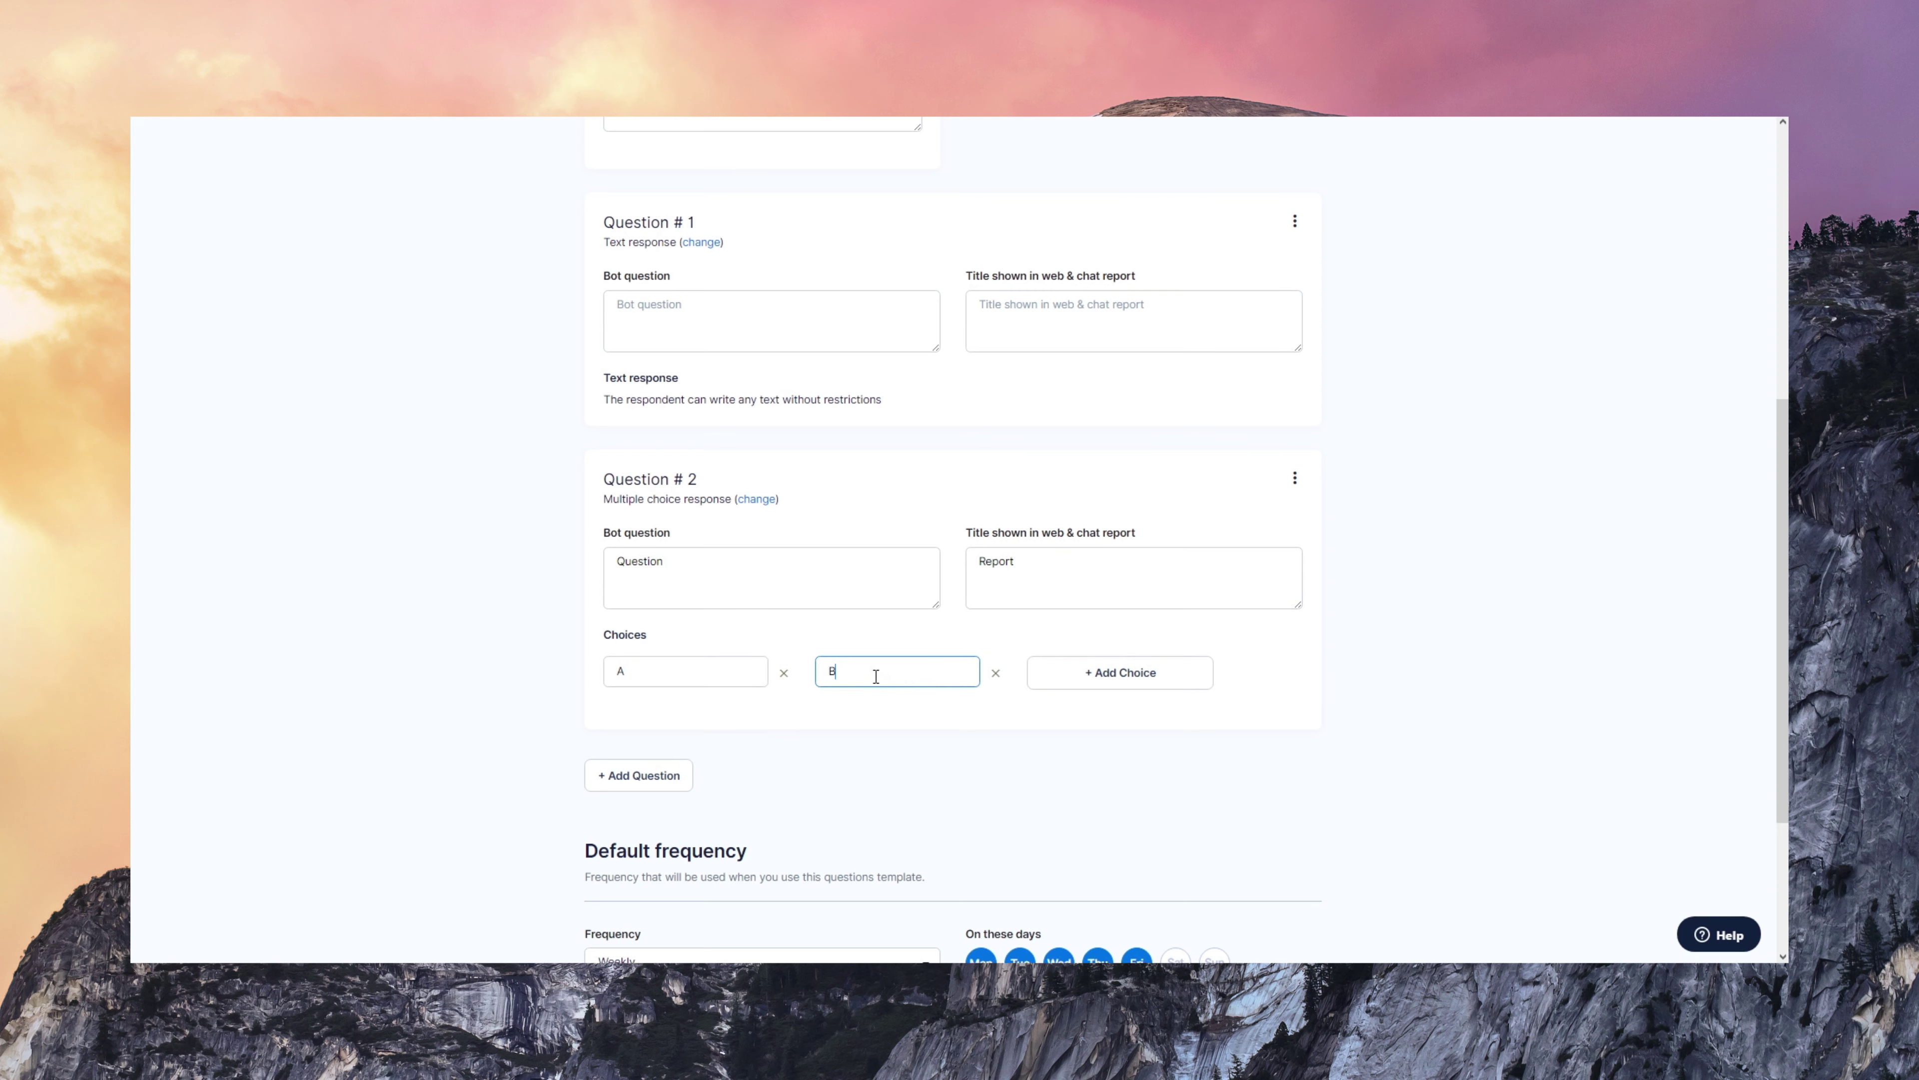
left_click(941, 786)
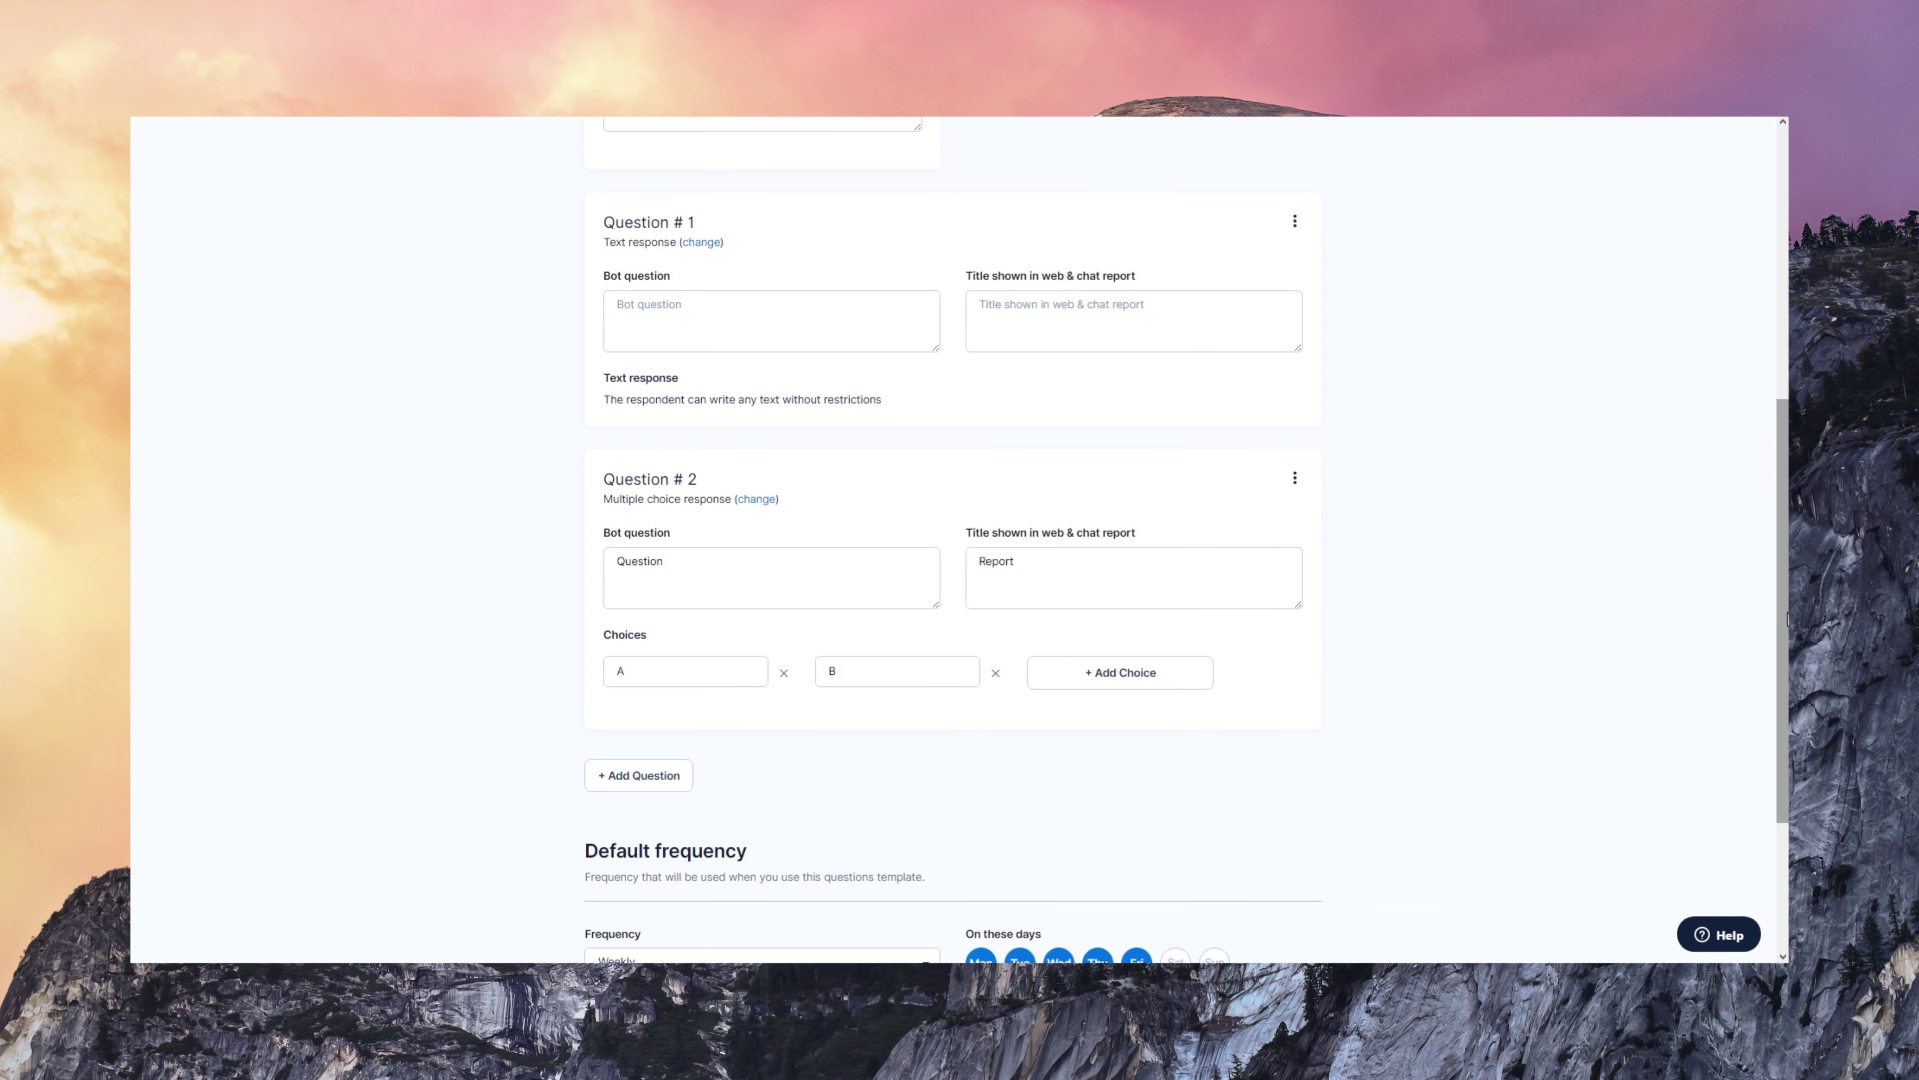
left_click_drag(1781, 635, 1787, 749)
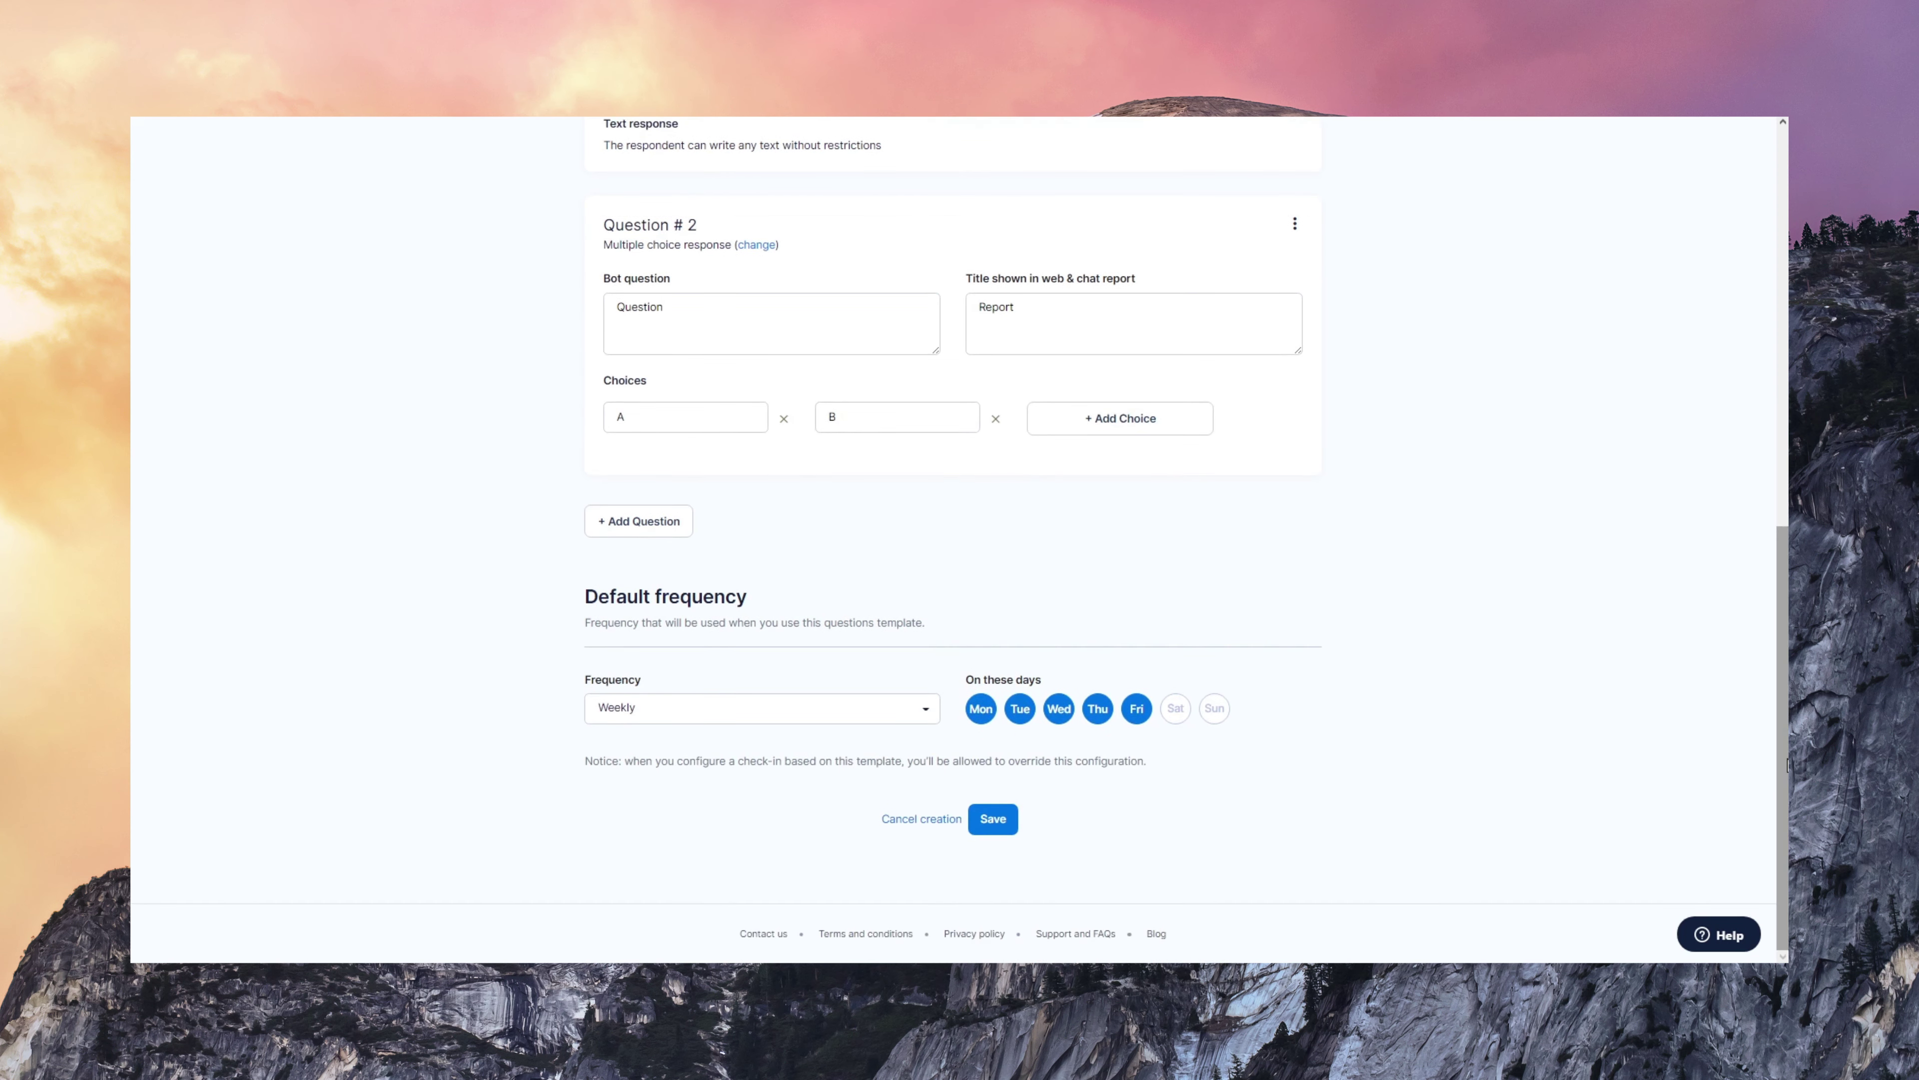
- Keep the Weekly frequency and deselect Friday and Wednesday, leaving Monday, Tuesday and Thursday
left_click(860, 716)
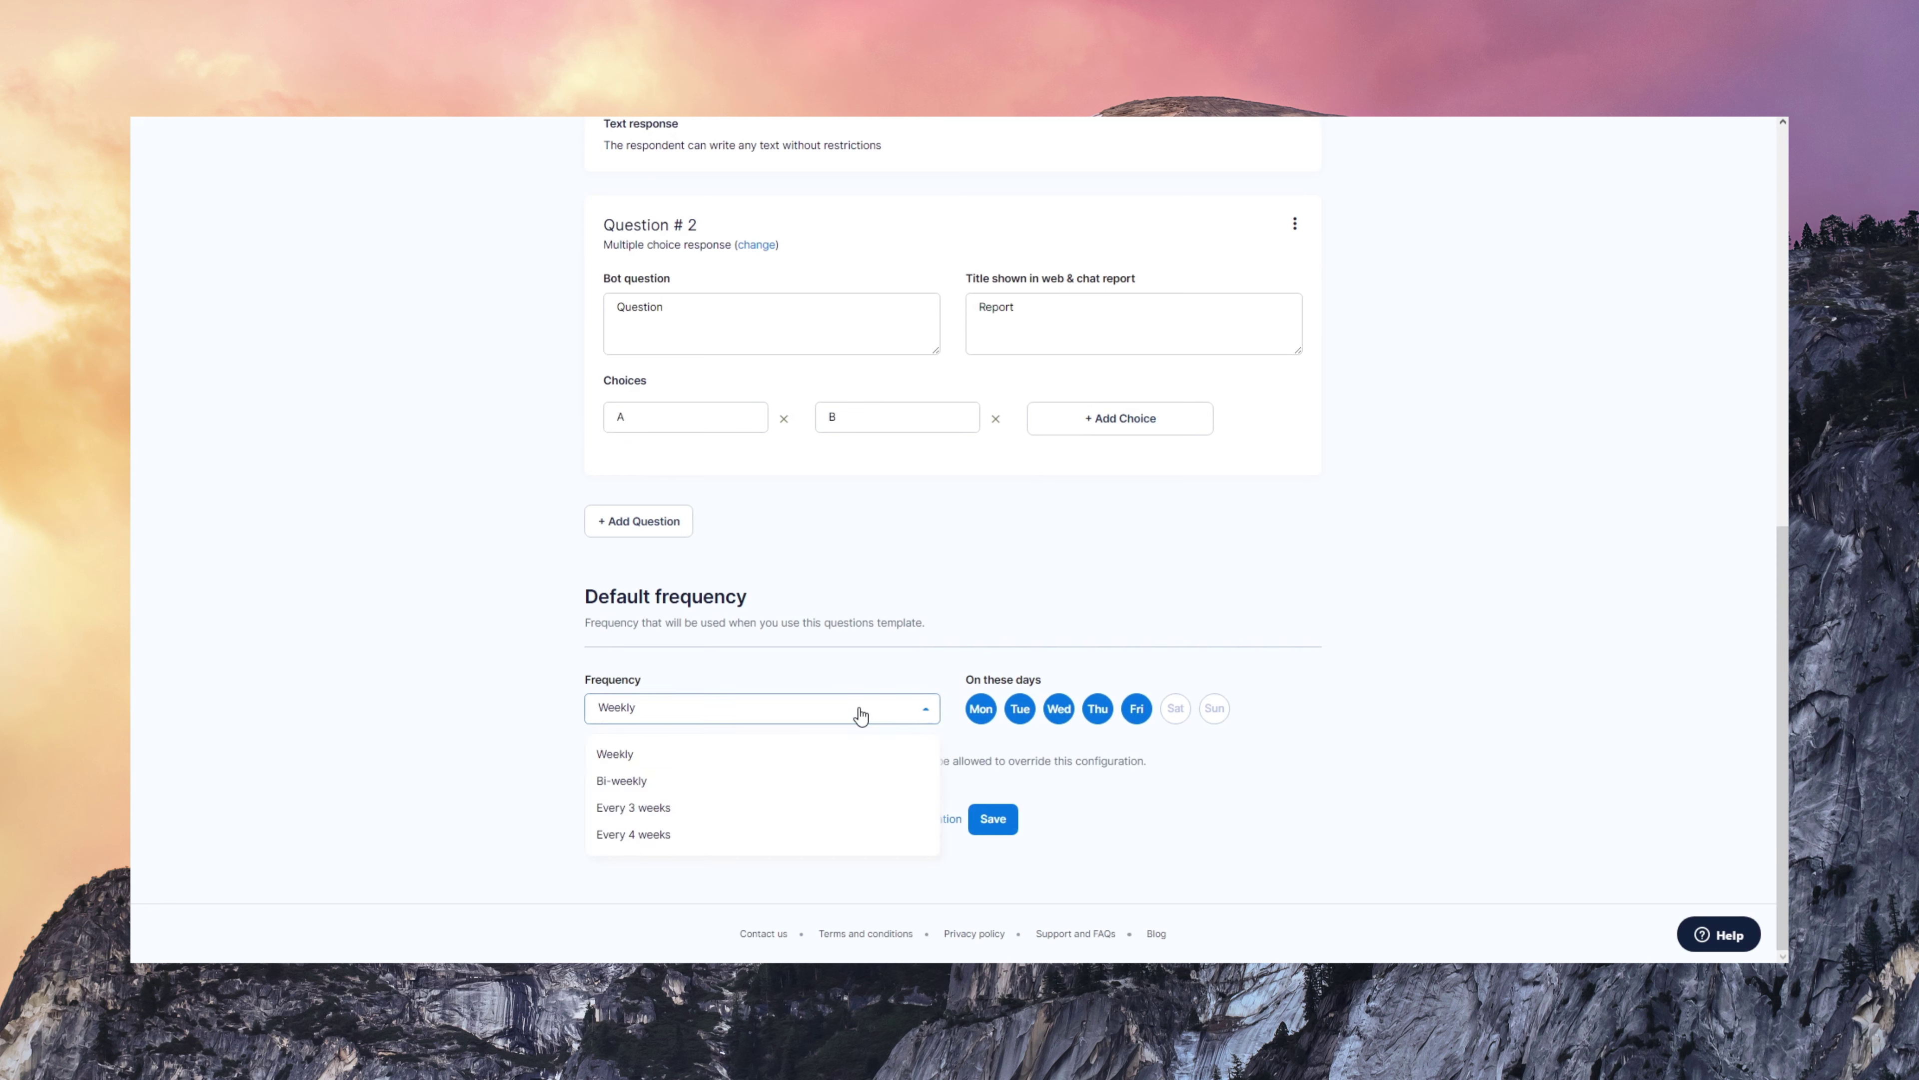
left_click(861, 715)
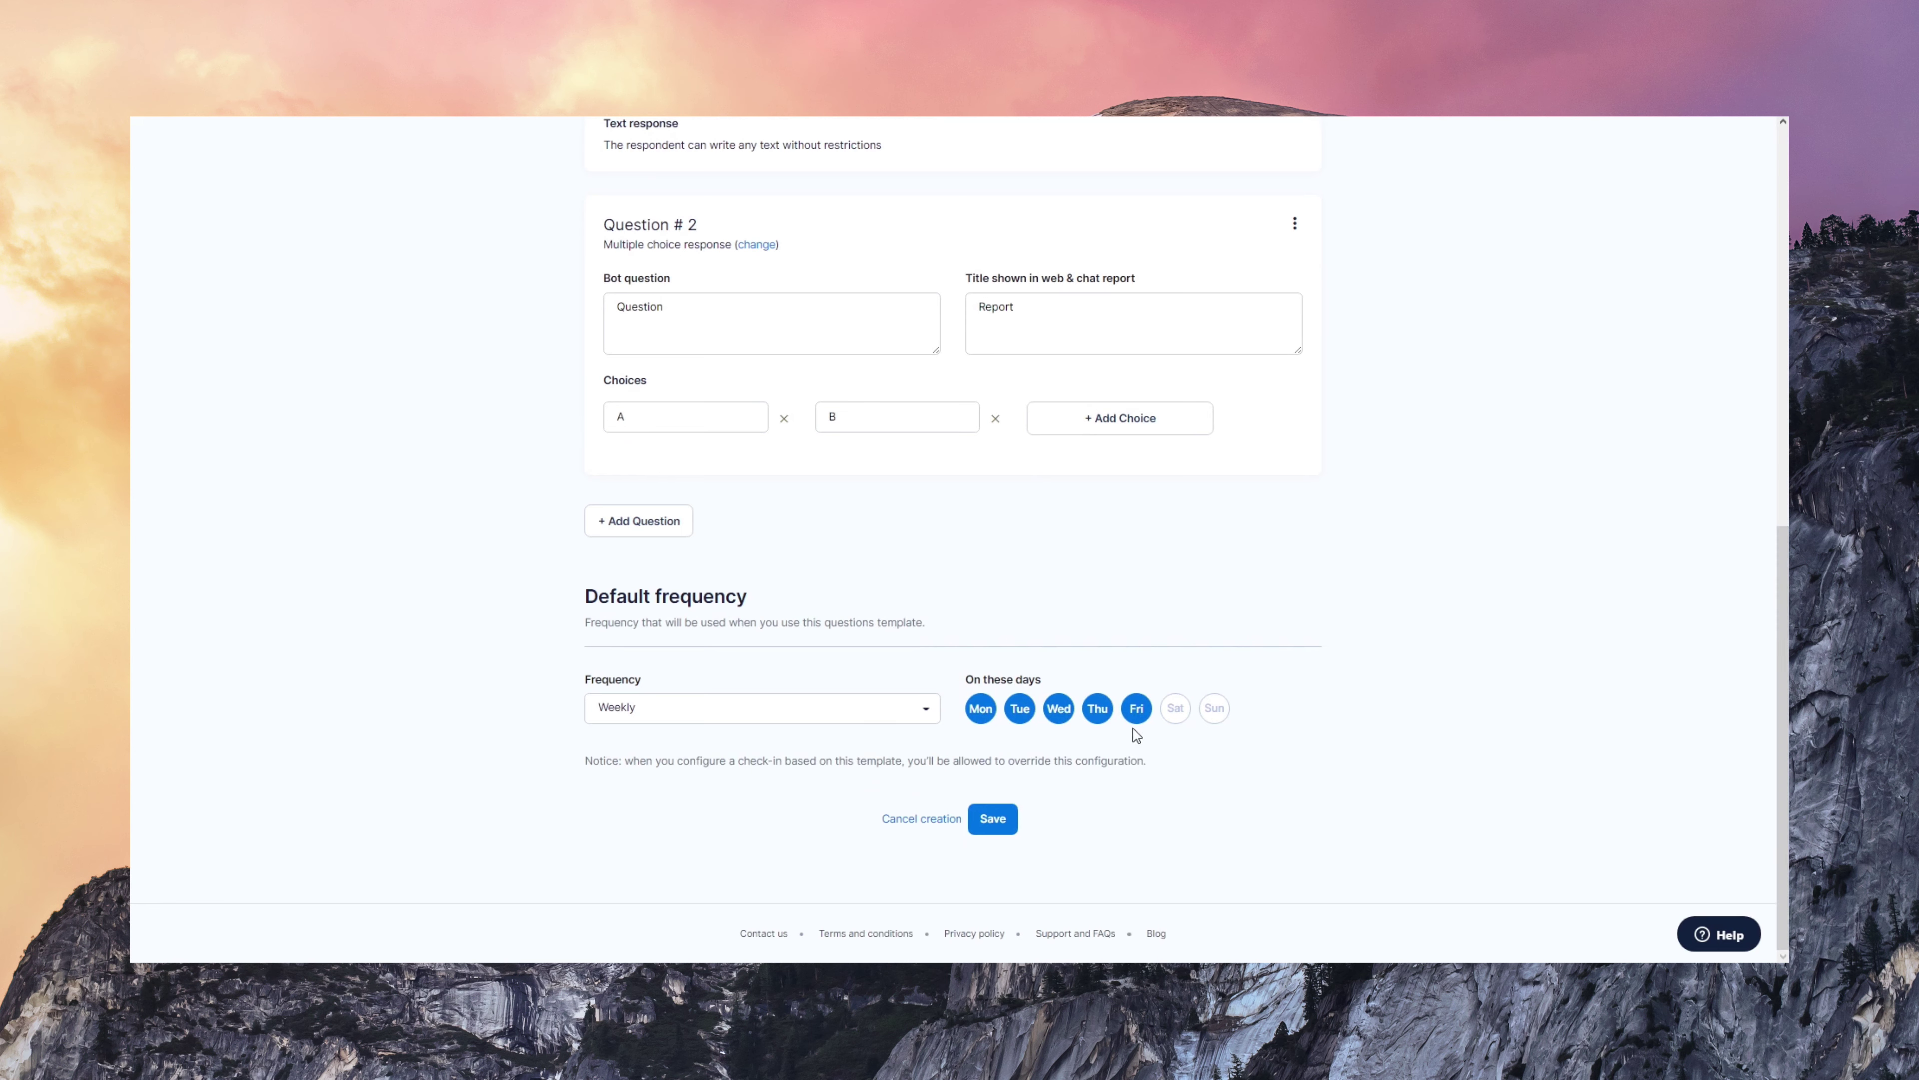
left_click(1137, 711)
left_click(1062, 716)
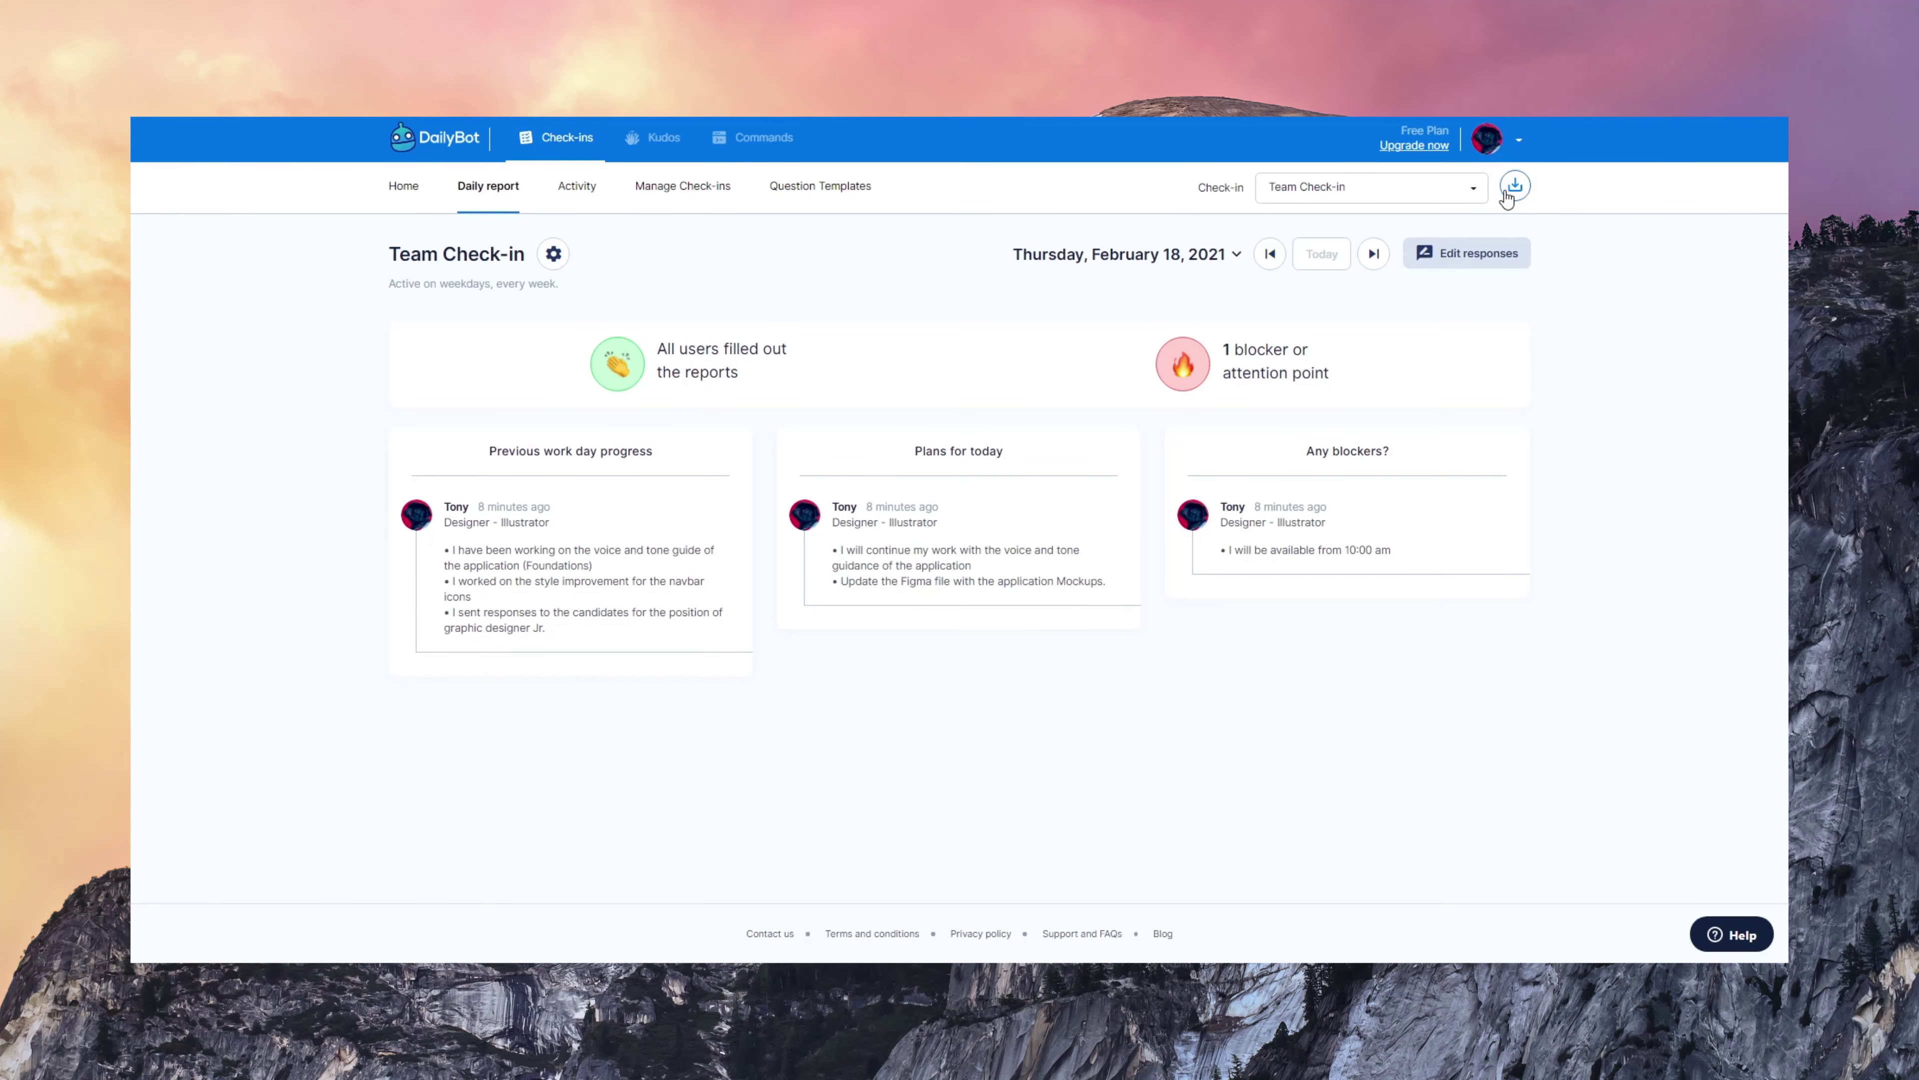
- Switch the Team Check-in responses export from CSV to PDF and show more check-ins to include
left_click(1506, 195)
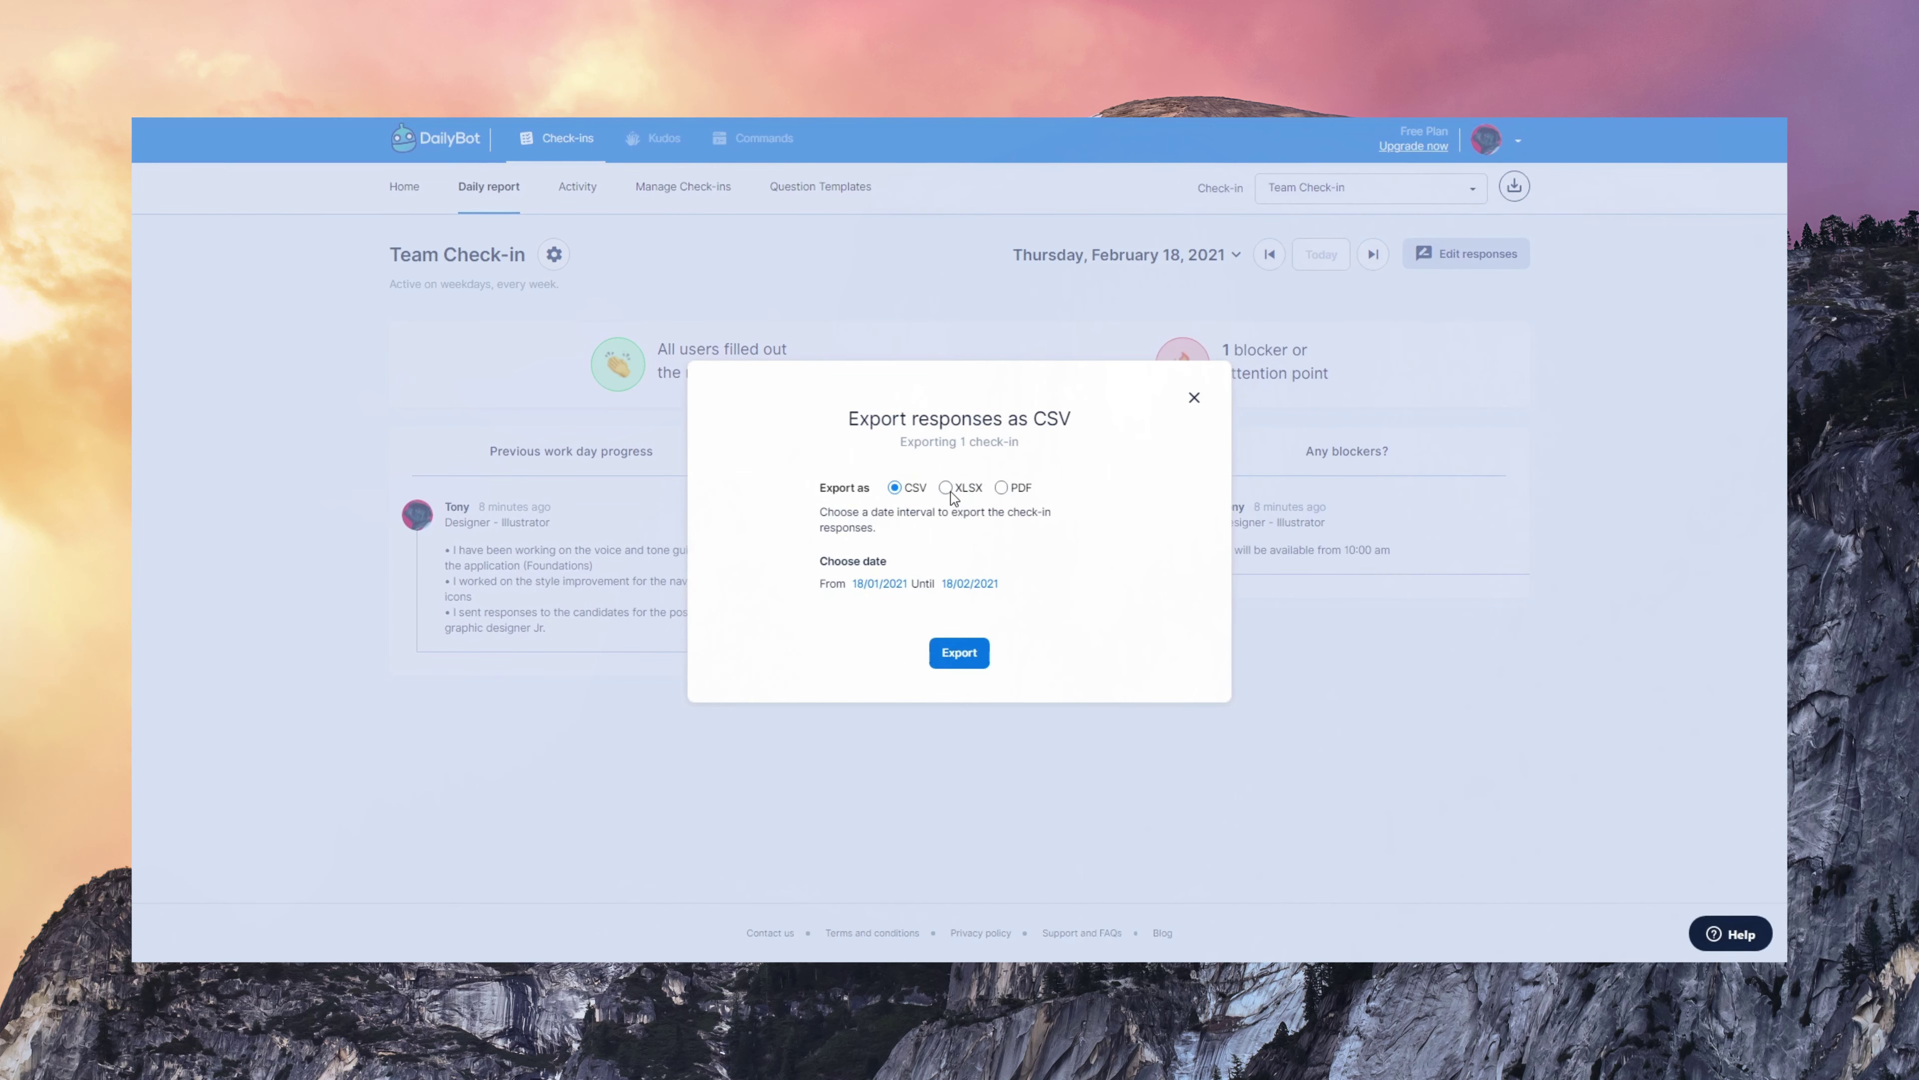
left_click(1001, 488)
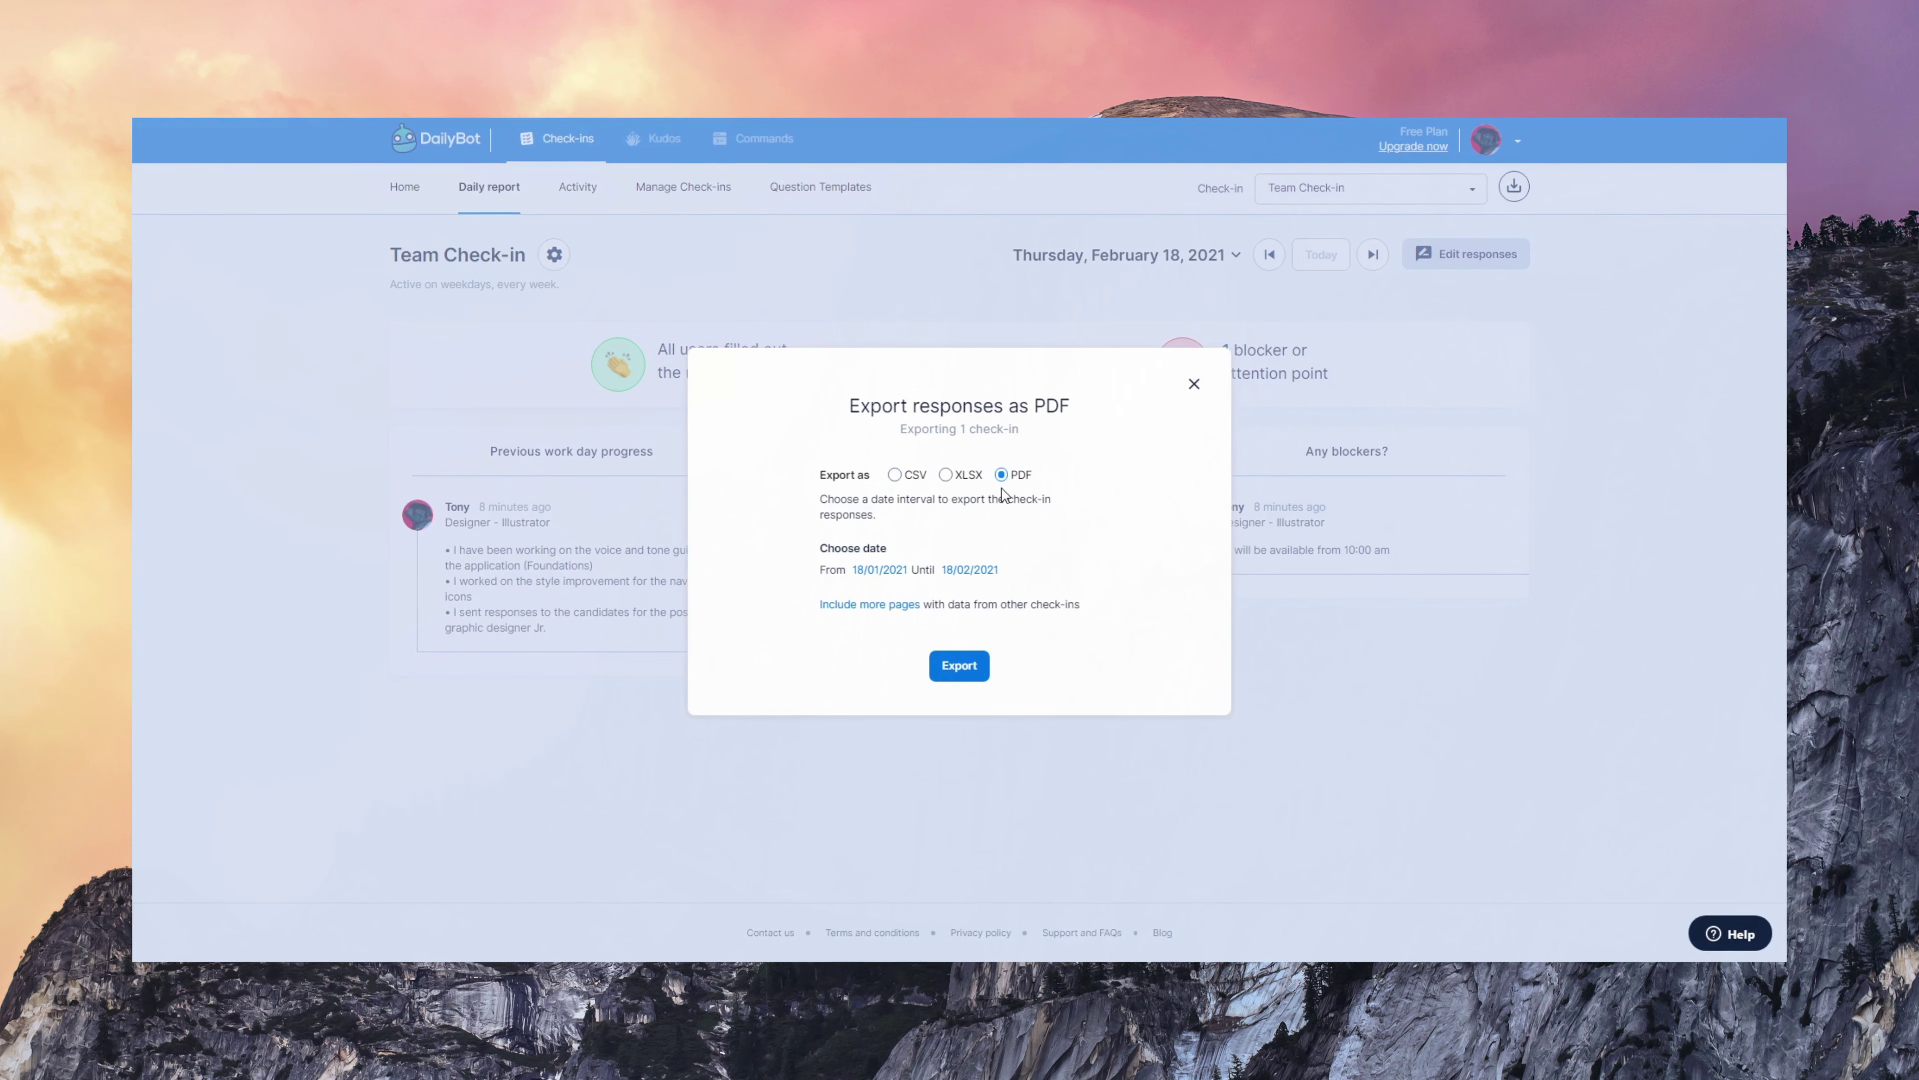
left_click(865, 609)
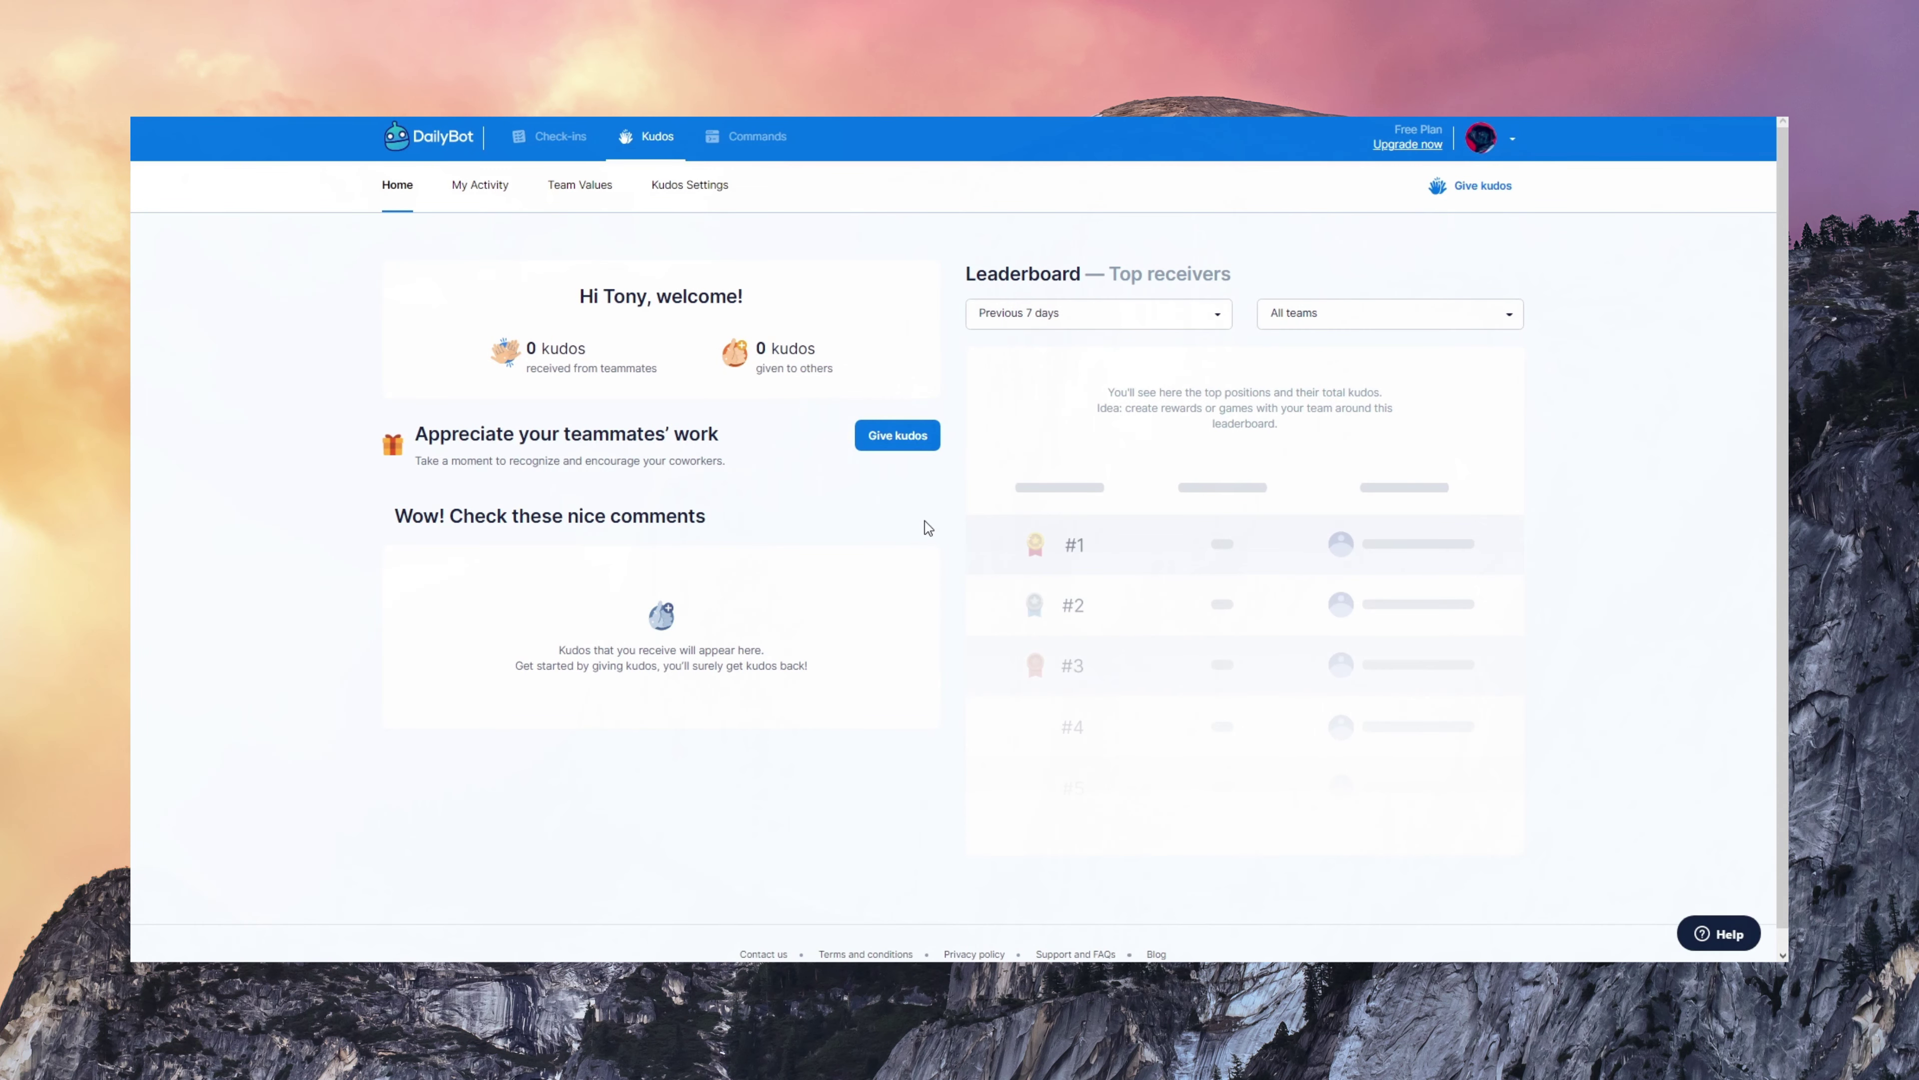
- Address kudos to a teammate with the note 'Thanks for helping us plan the roadmap. Great ideas'
left_click(899, 437)
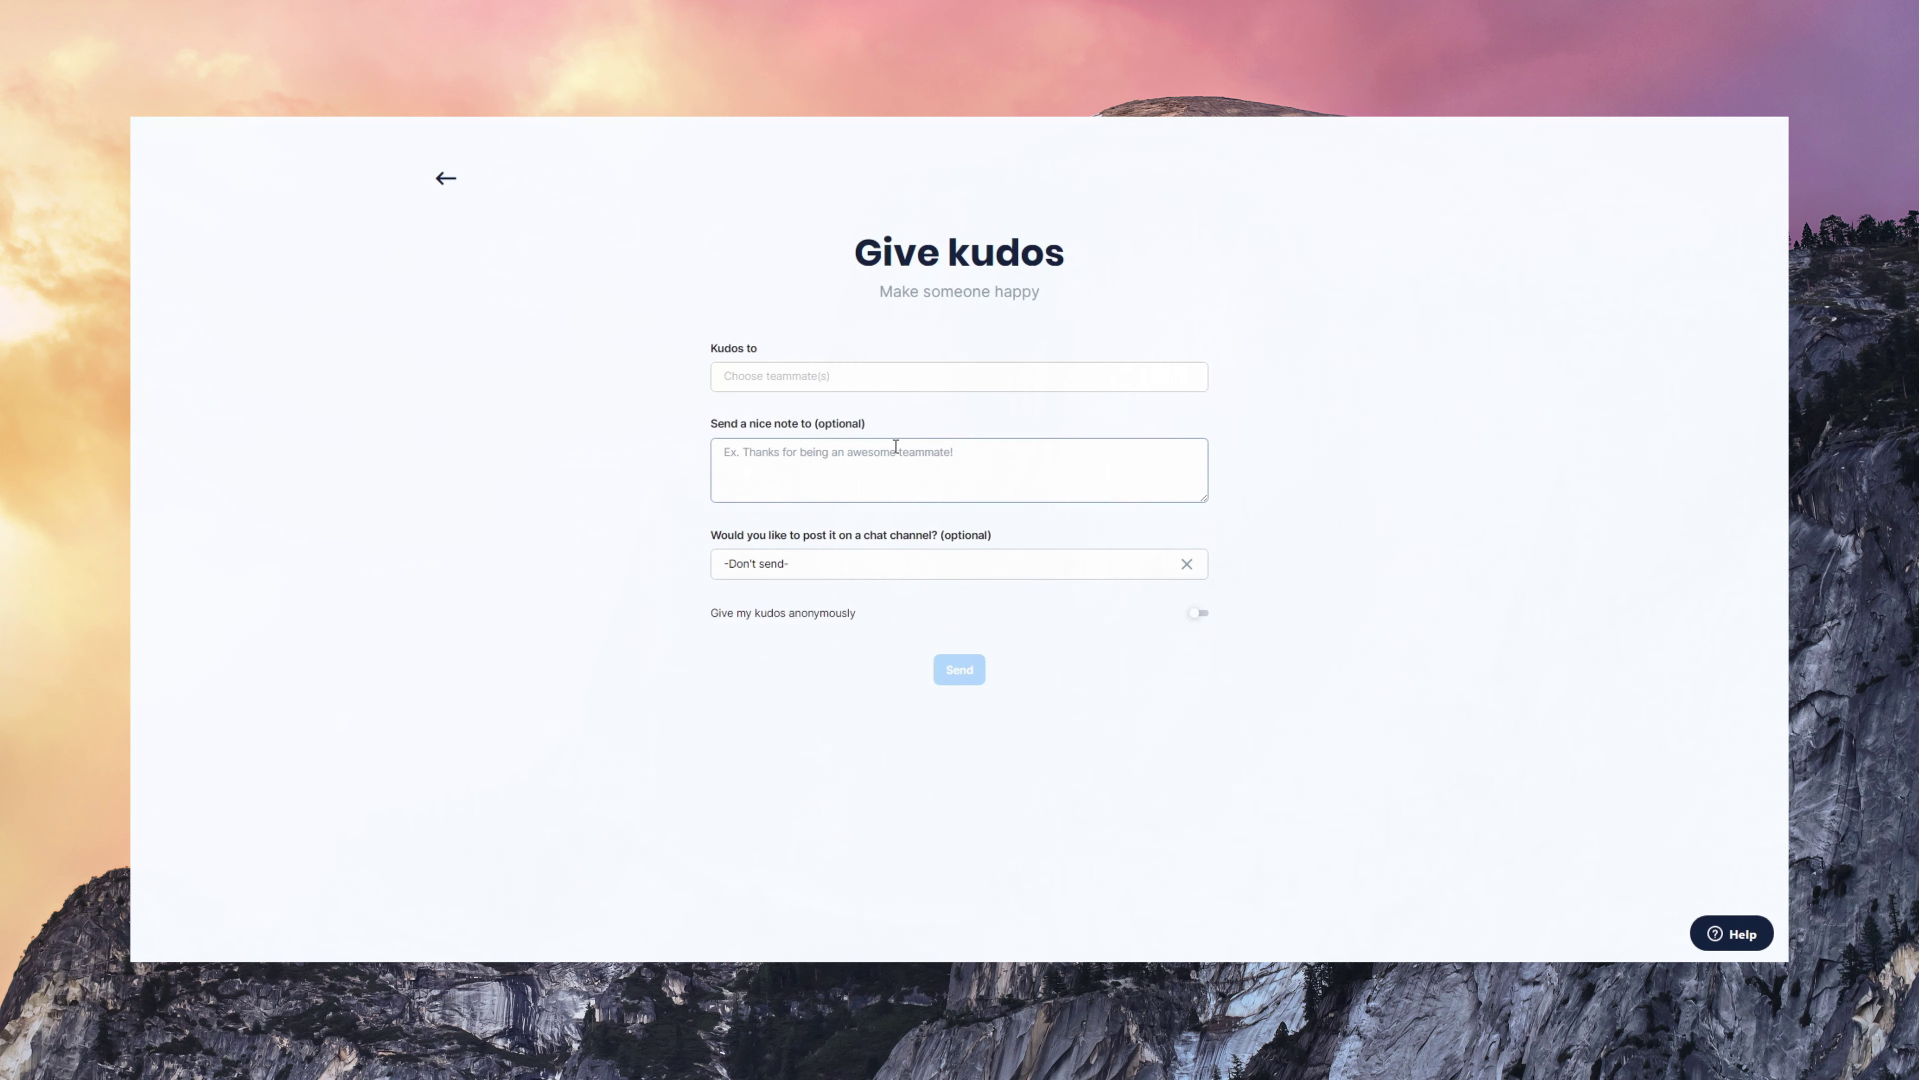
left_click(849, 378)
left_click(825, 429)
left_click(817, 476)
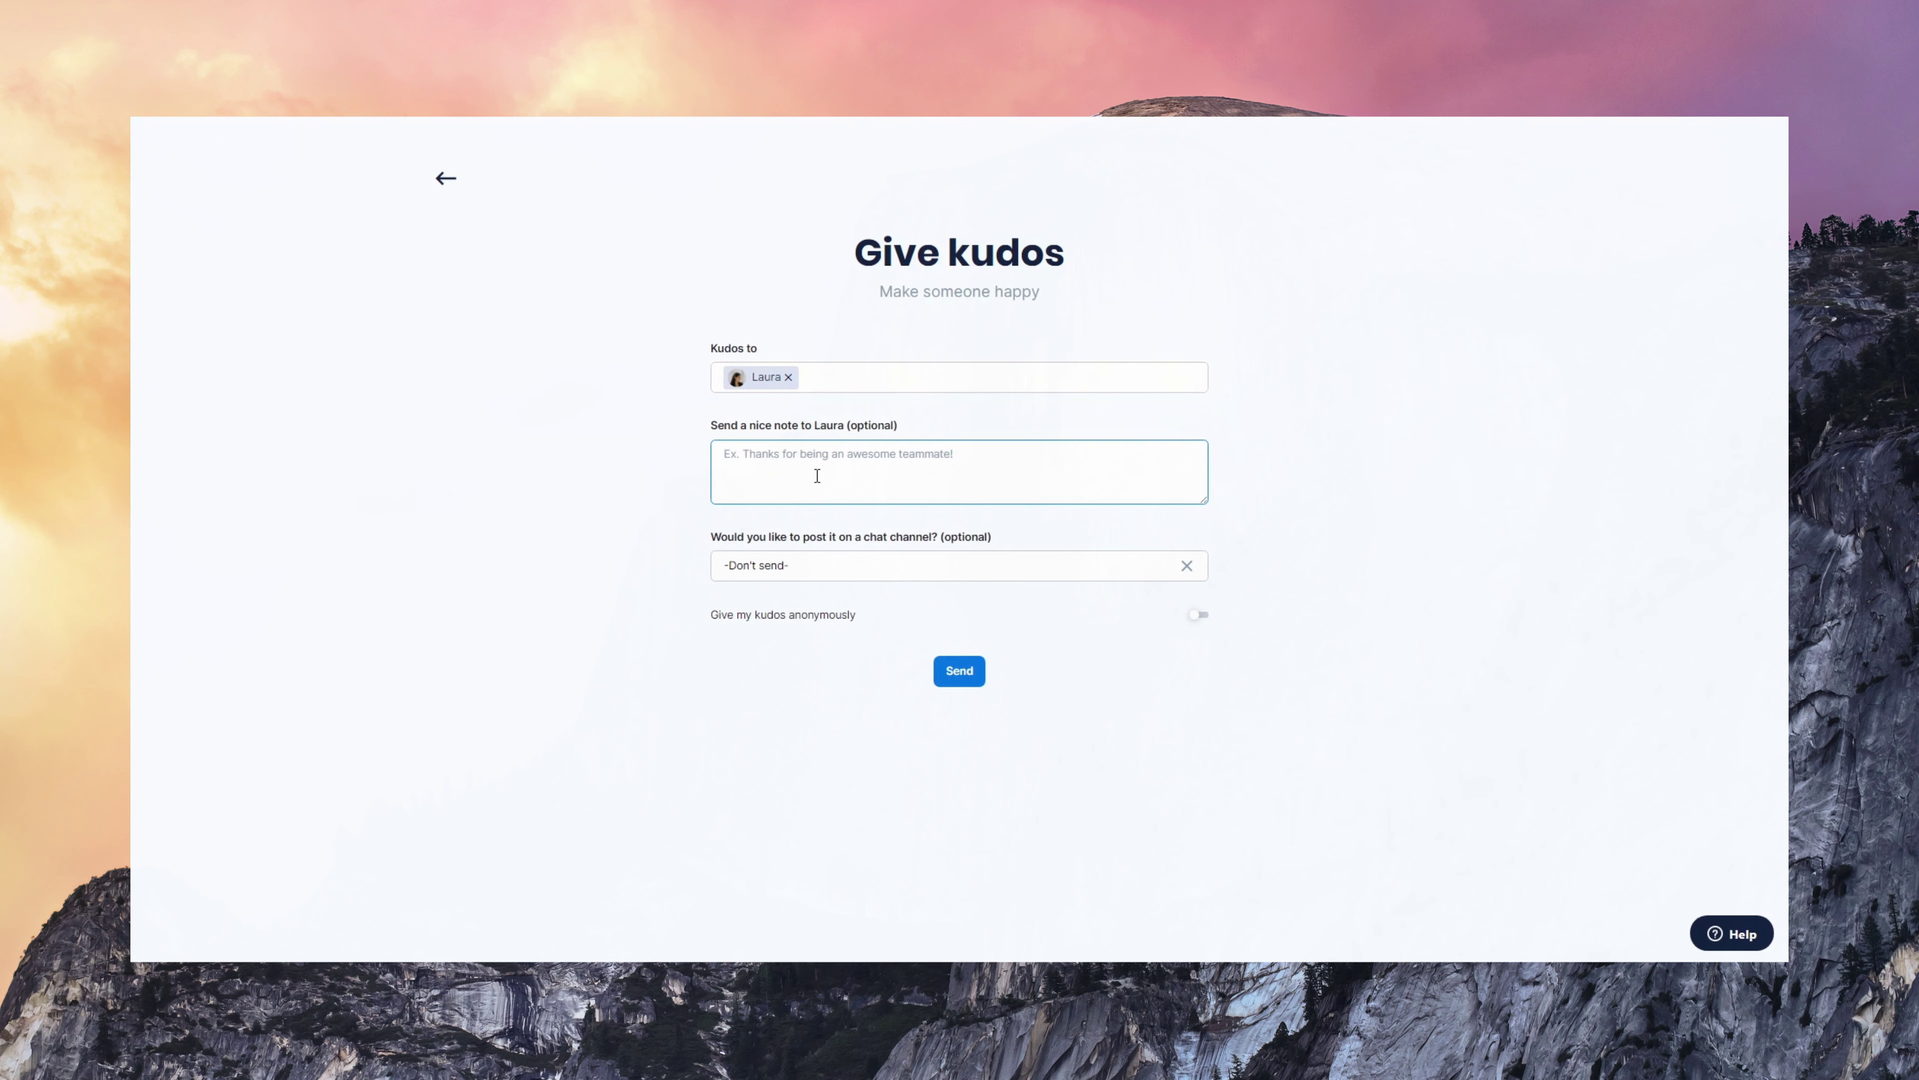
type("Thanks for helping us plan the roadmap. Great  ideas!")
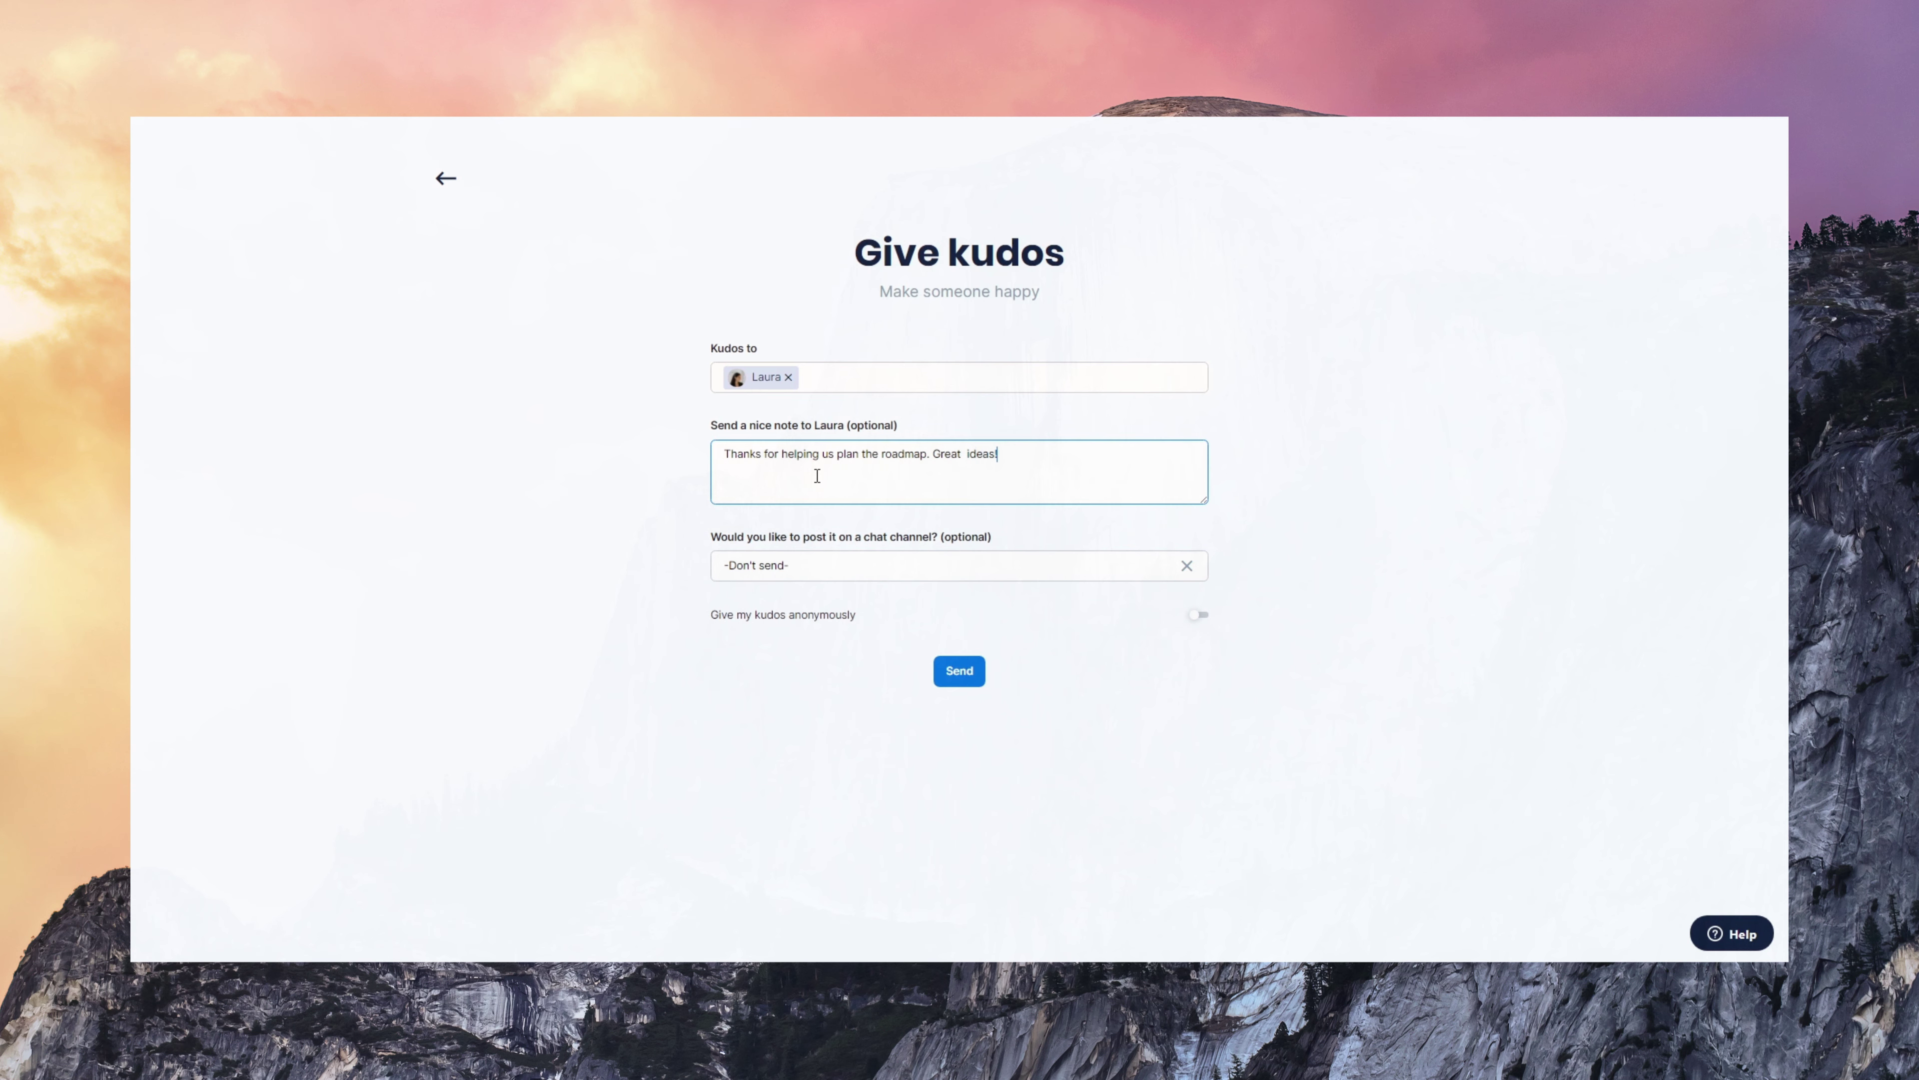
- Share the kudos to the design channel, send it, and open Kudos Settings
left_click(819, 564)
left_click(791, 669)
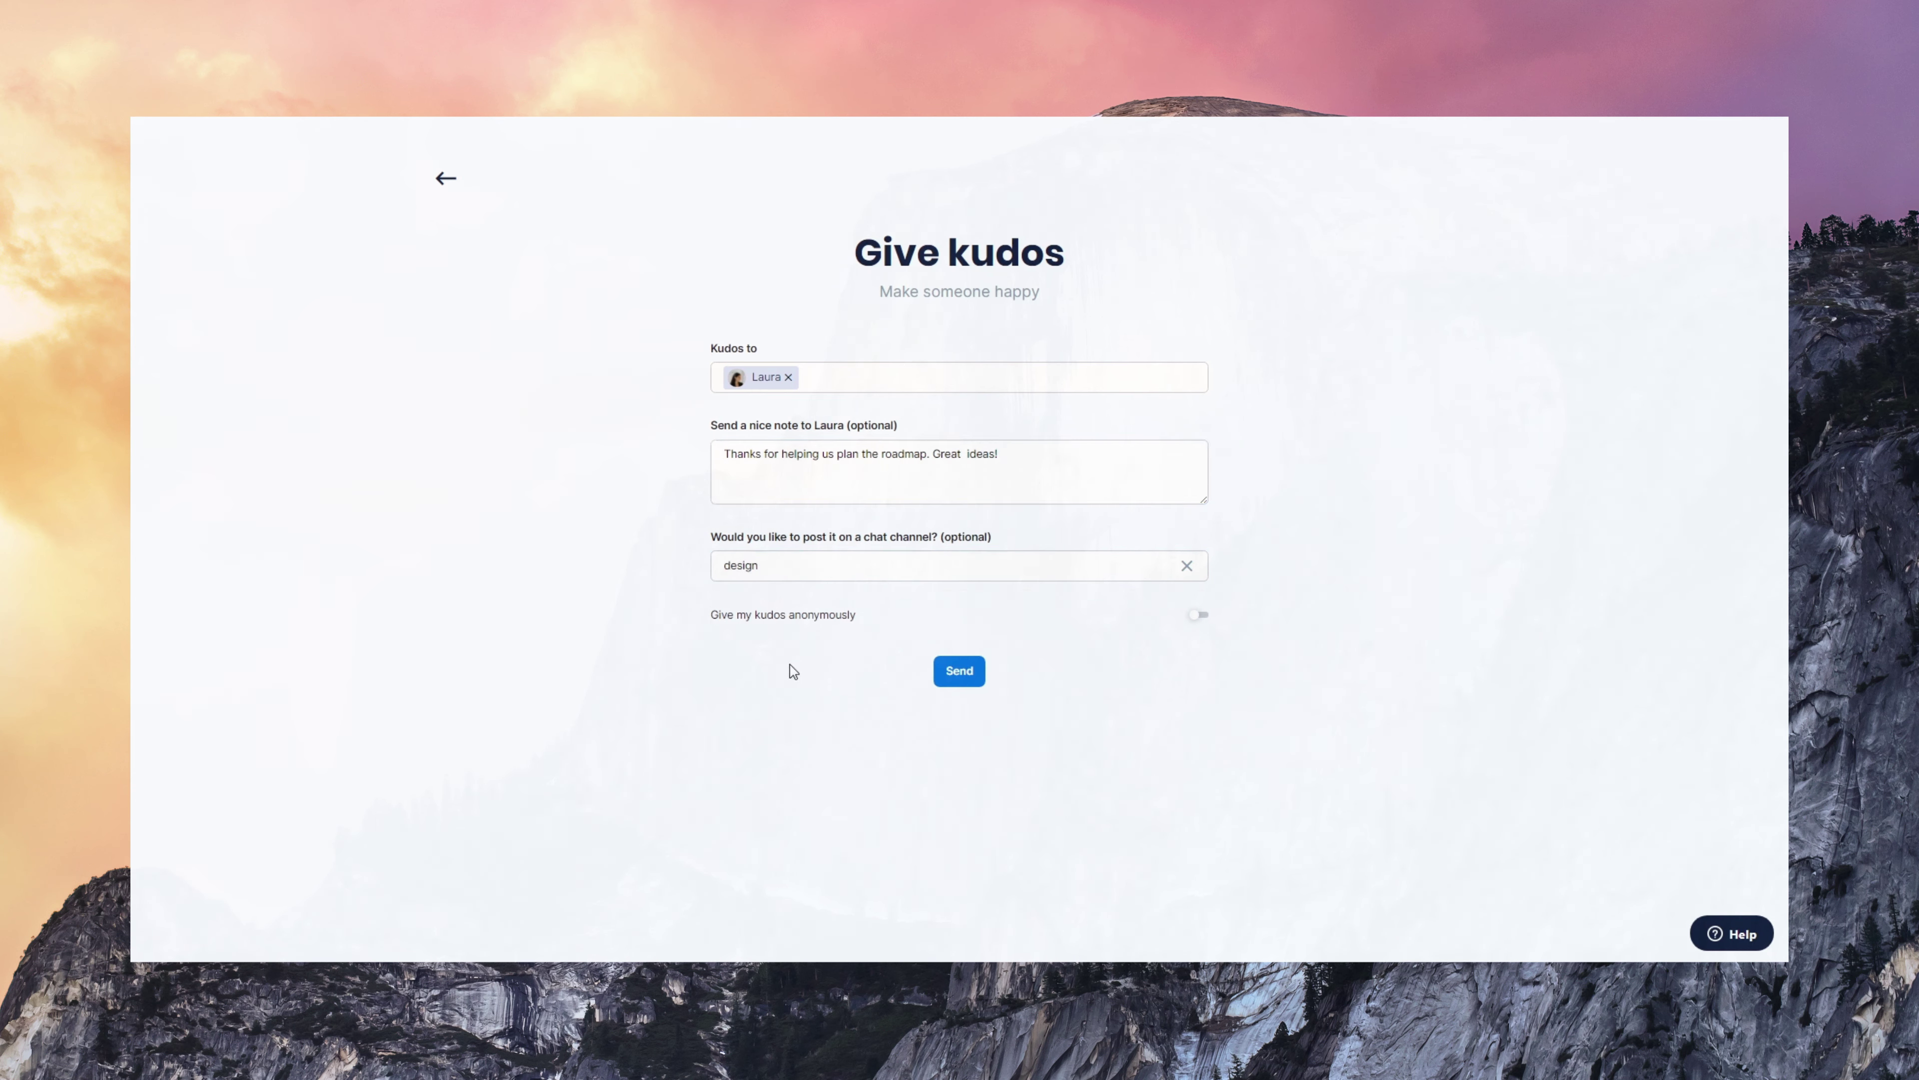
left_click(957, 673)
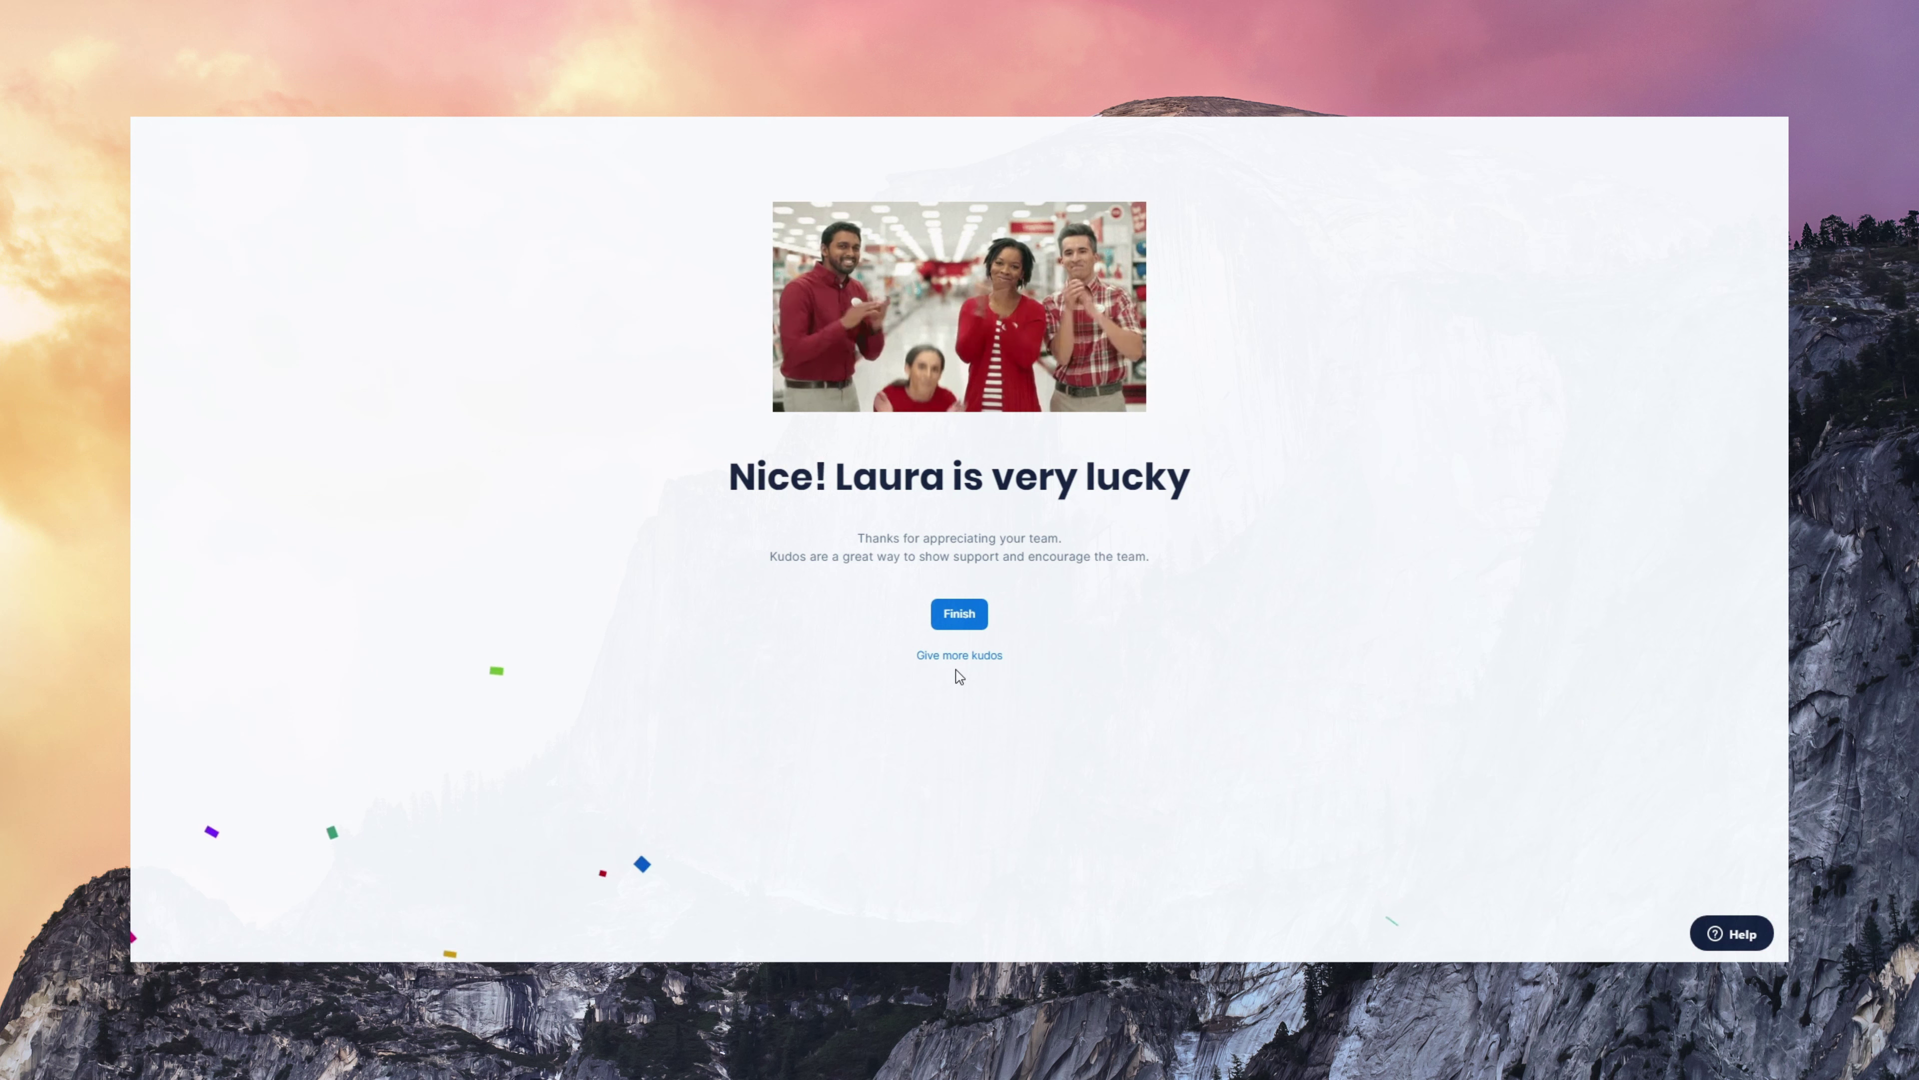
left_click(733, 187)
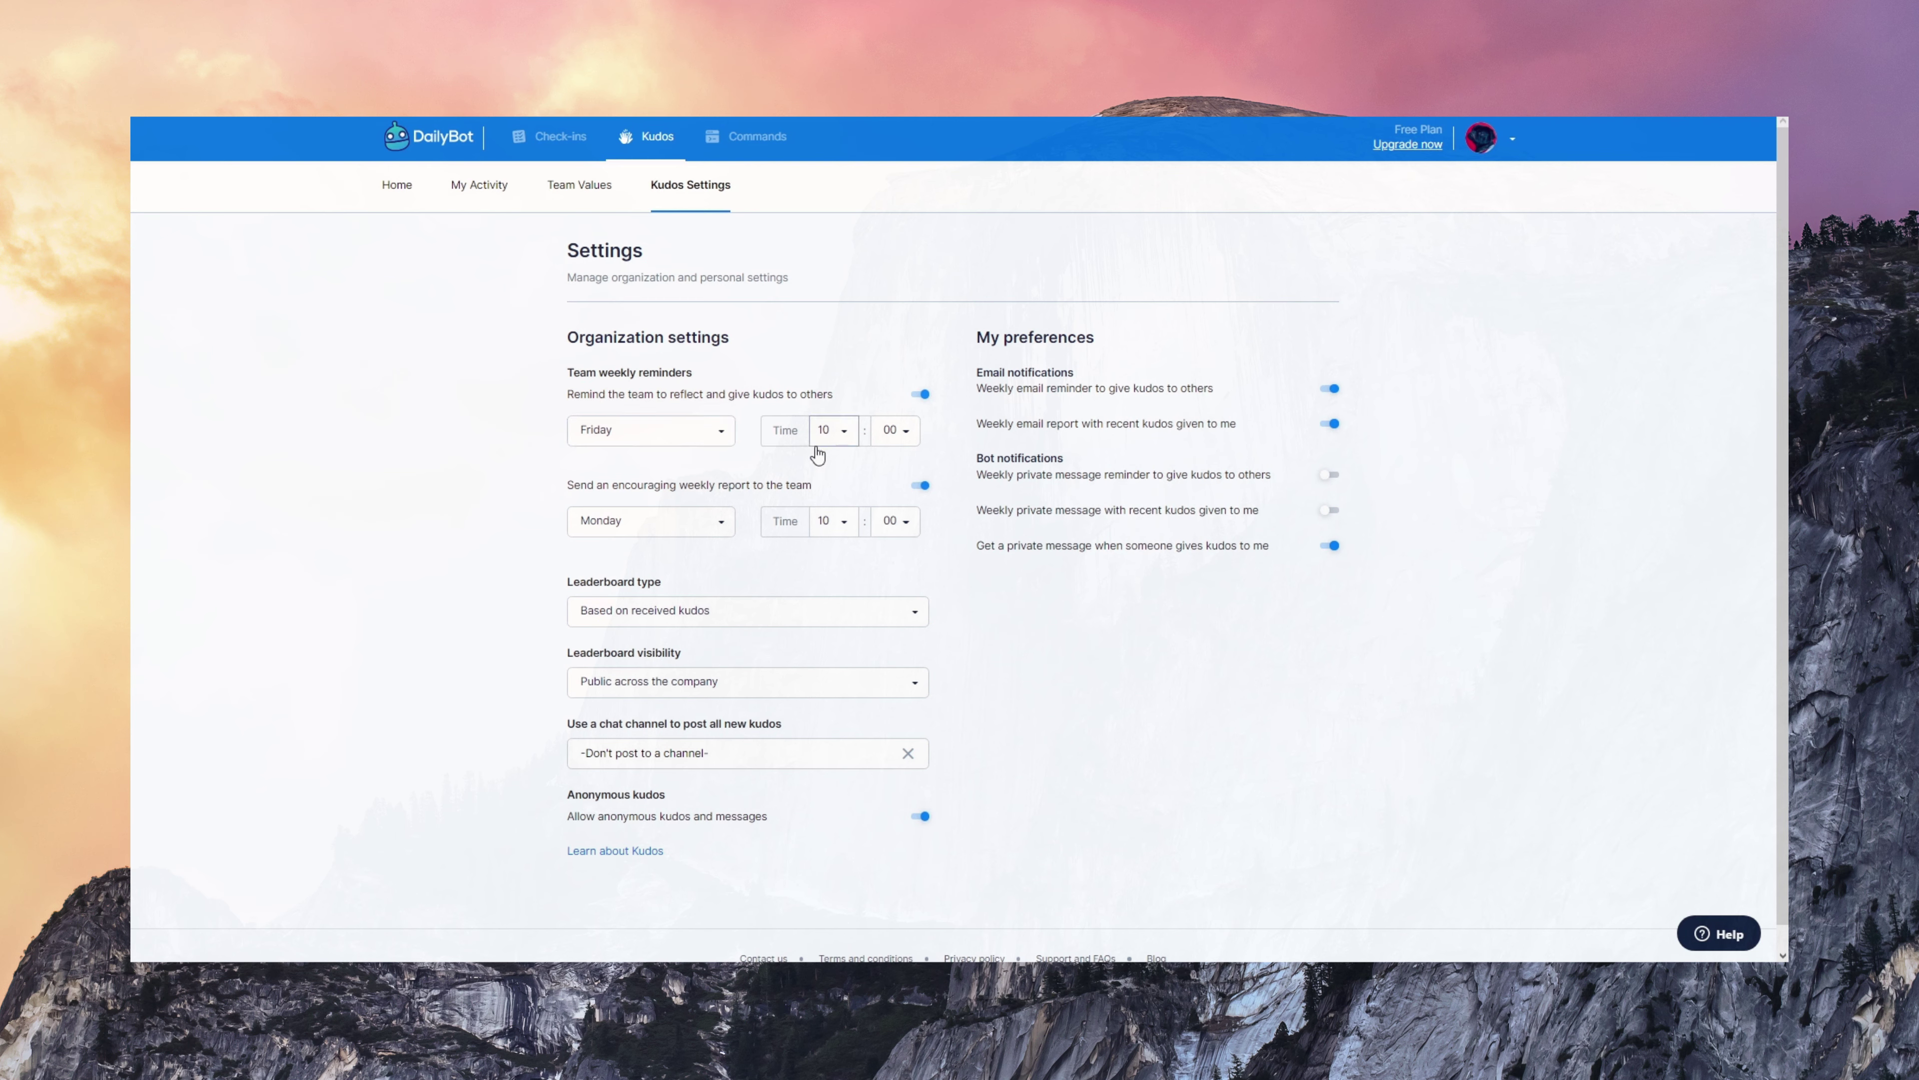
- Keep the Kudos leaderboard based on received kudos and review the leaderboard visibility options
left_click(898, 628)
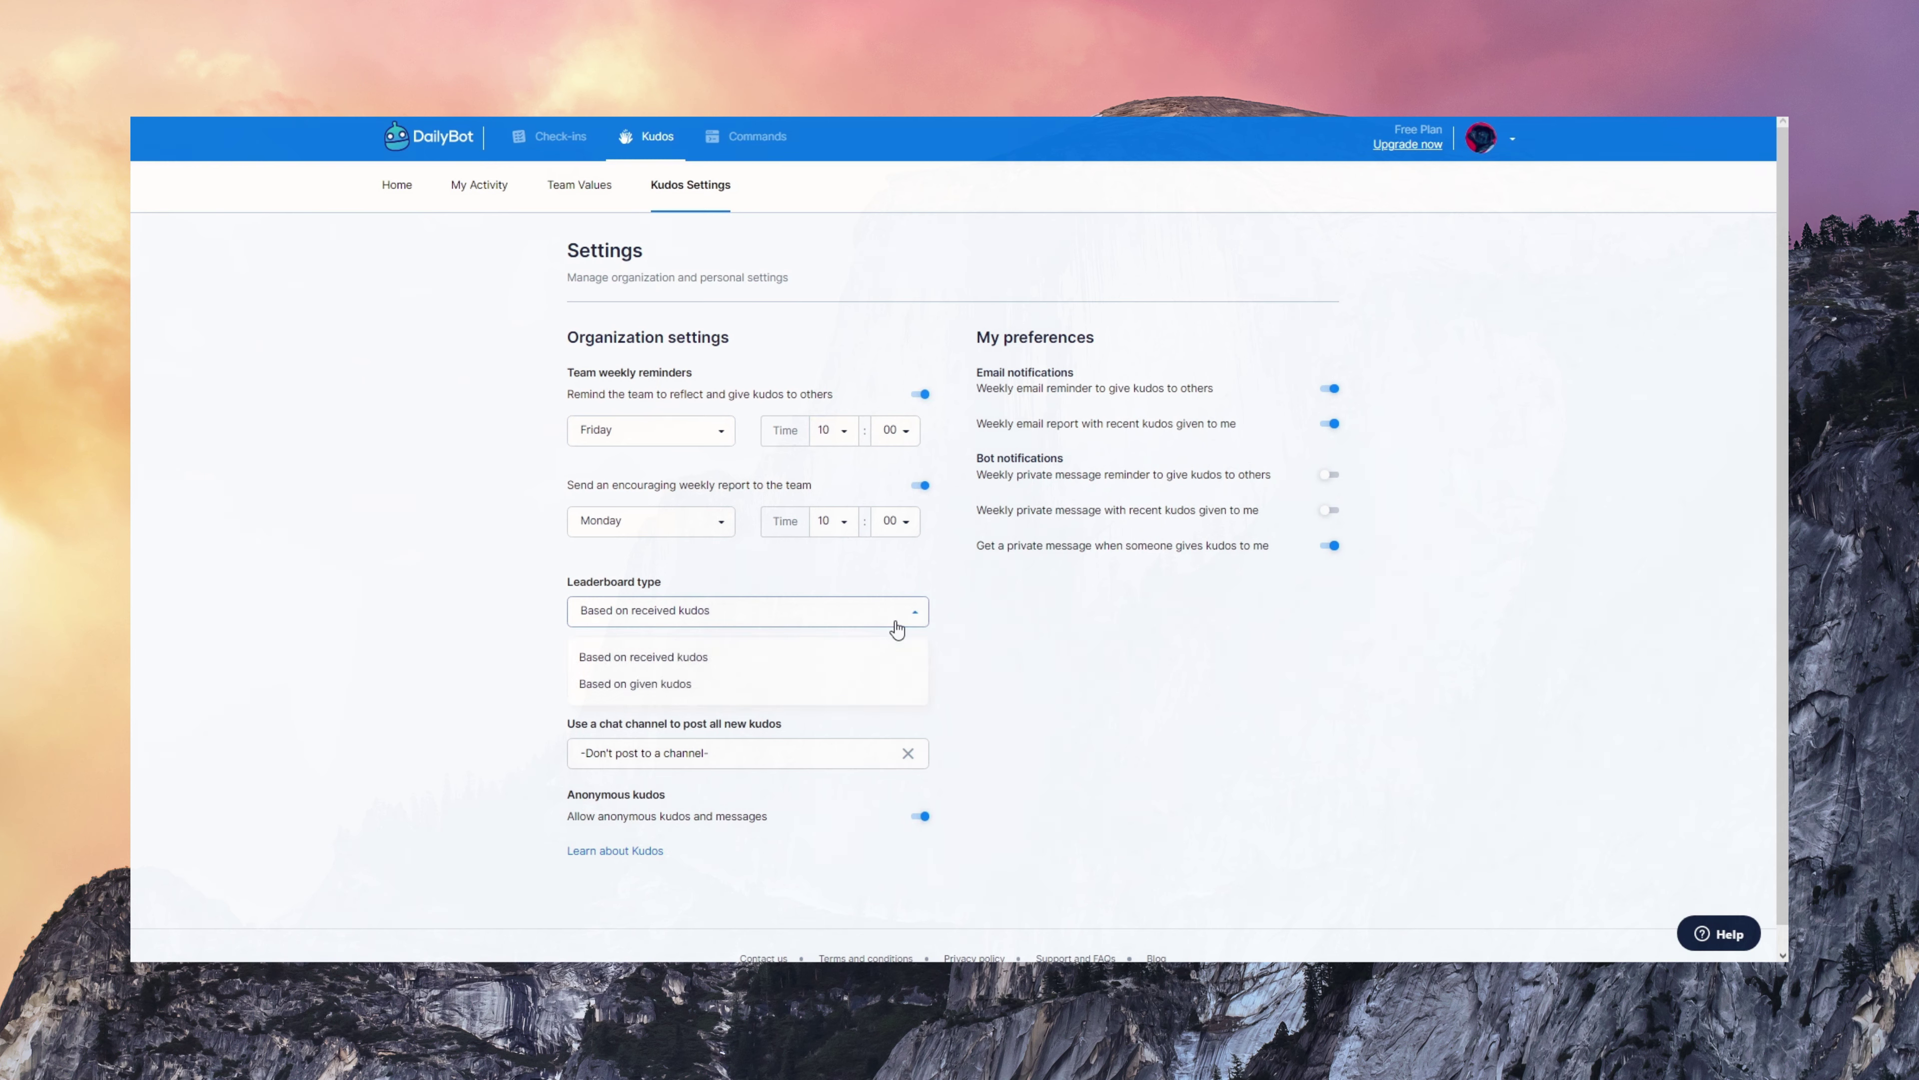
left_click(898, 619)
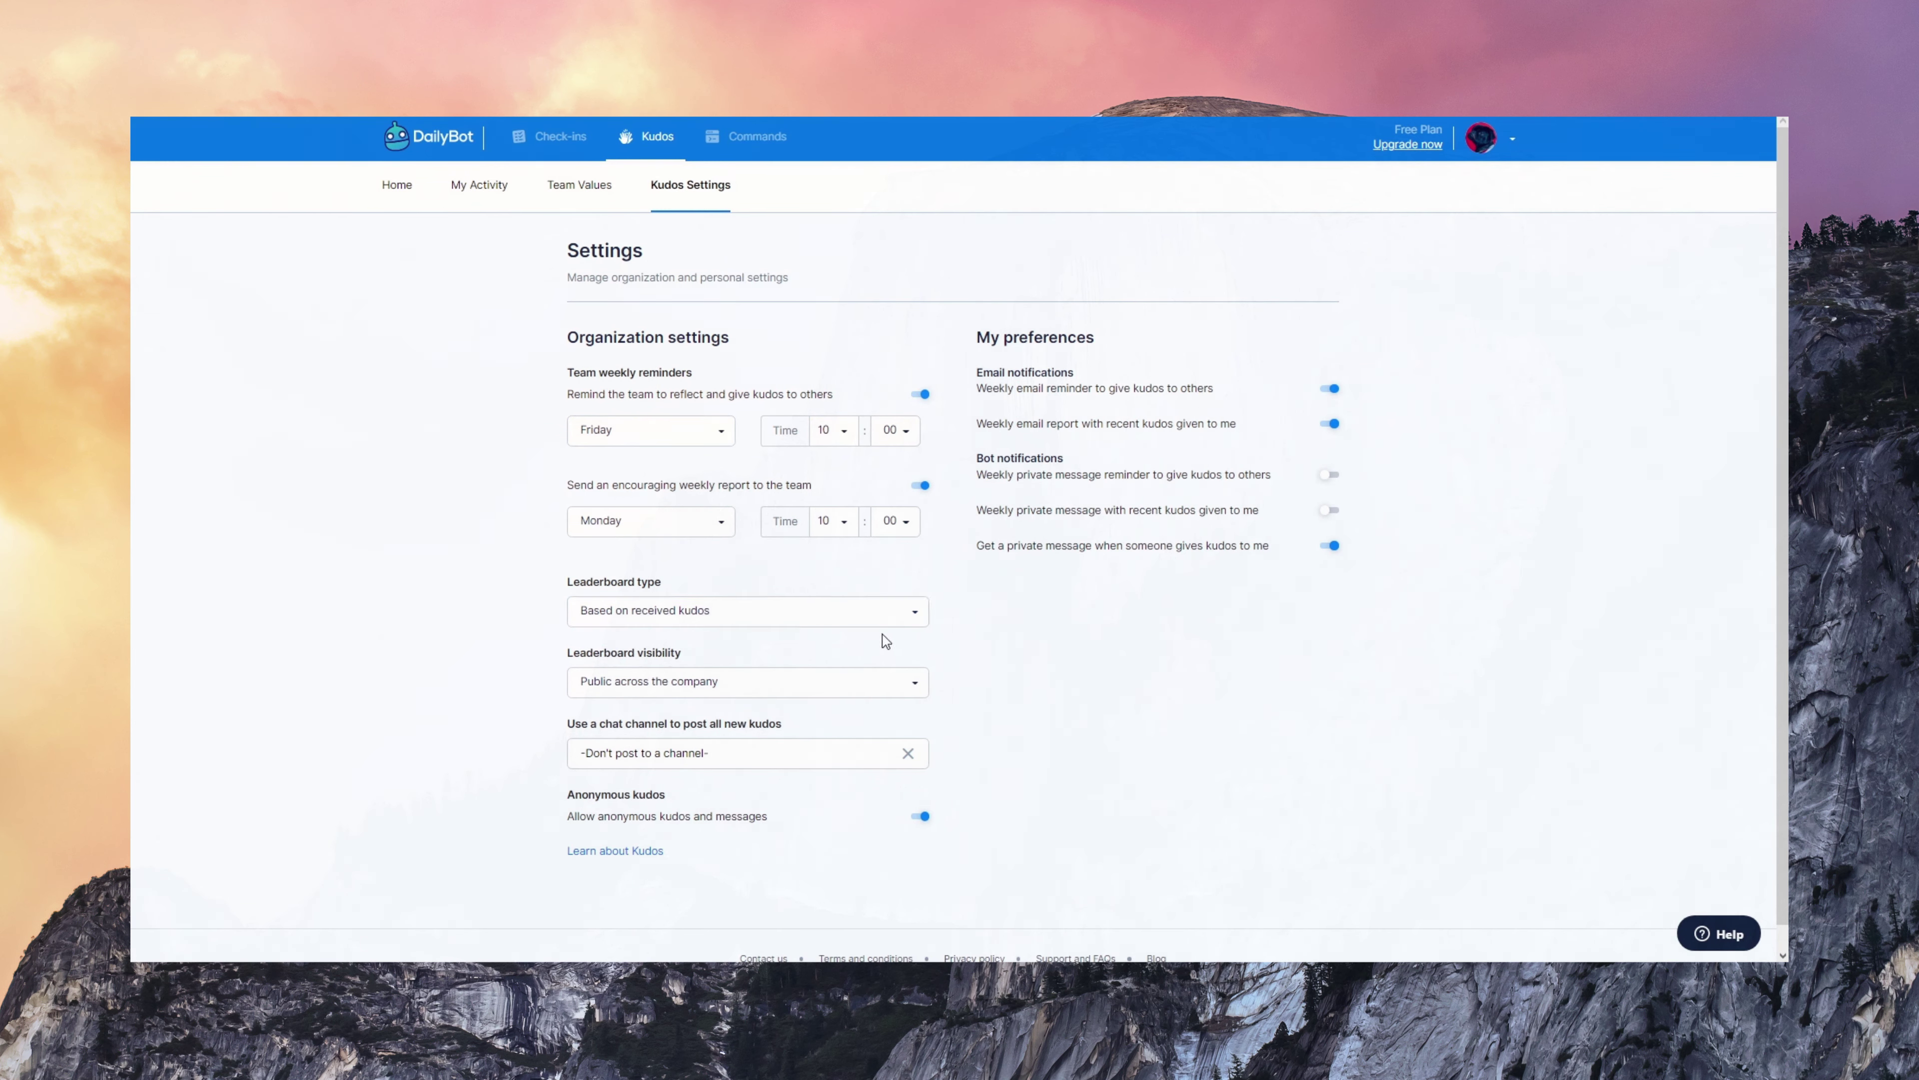
left_click(881, 684)
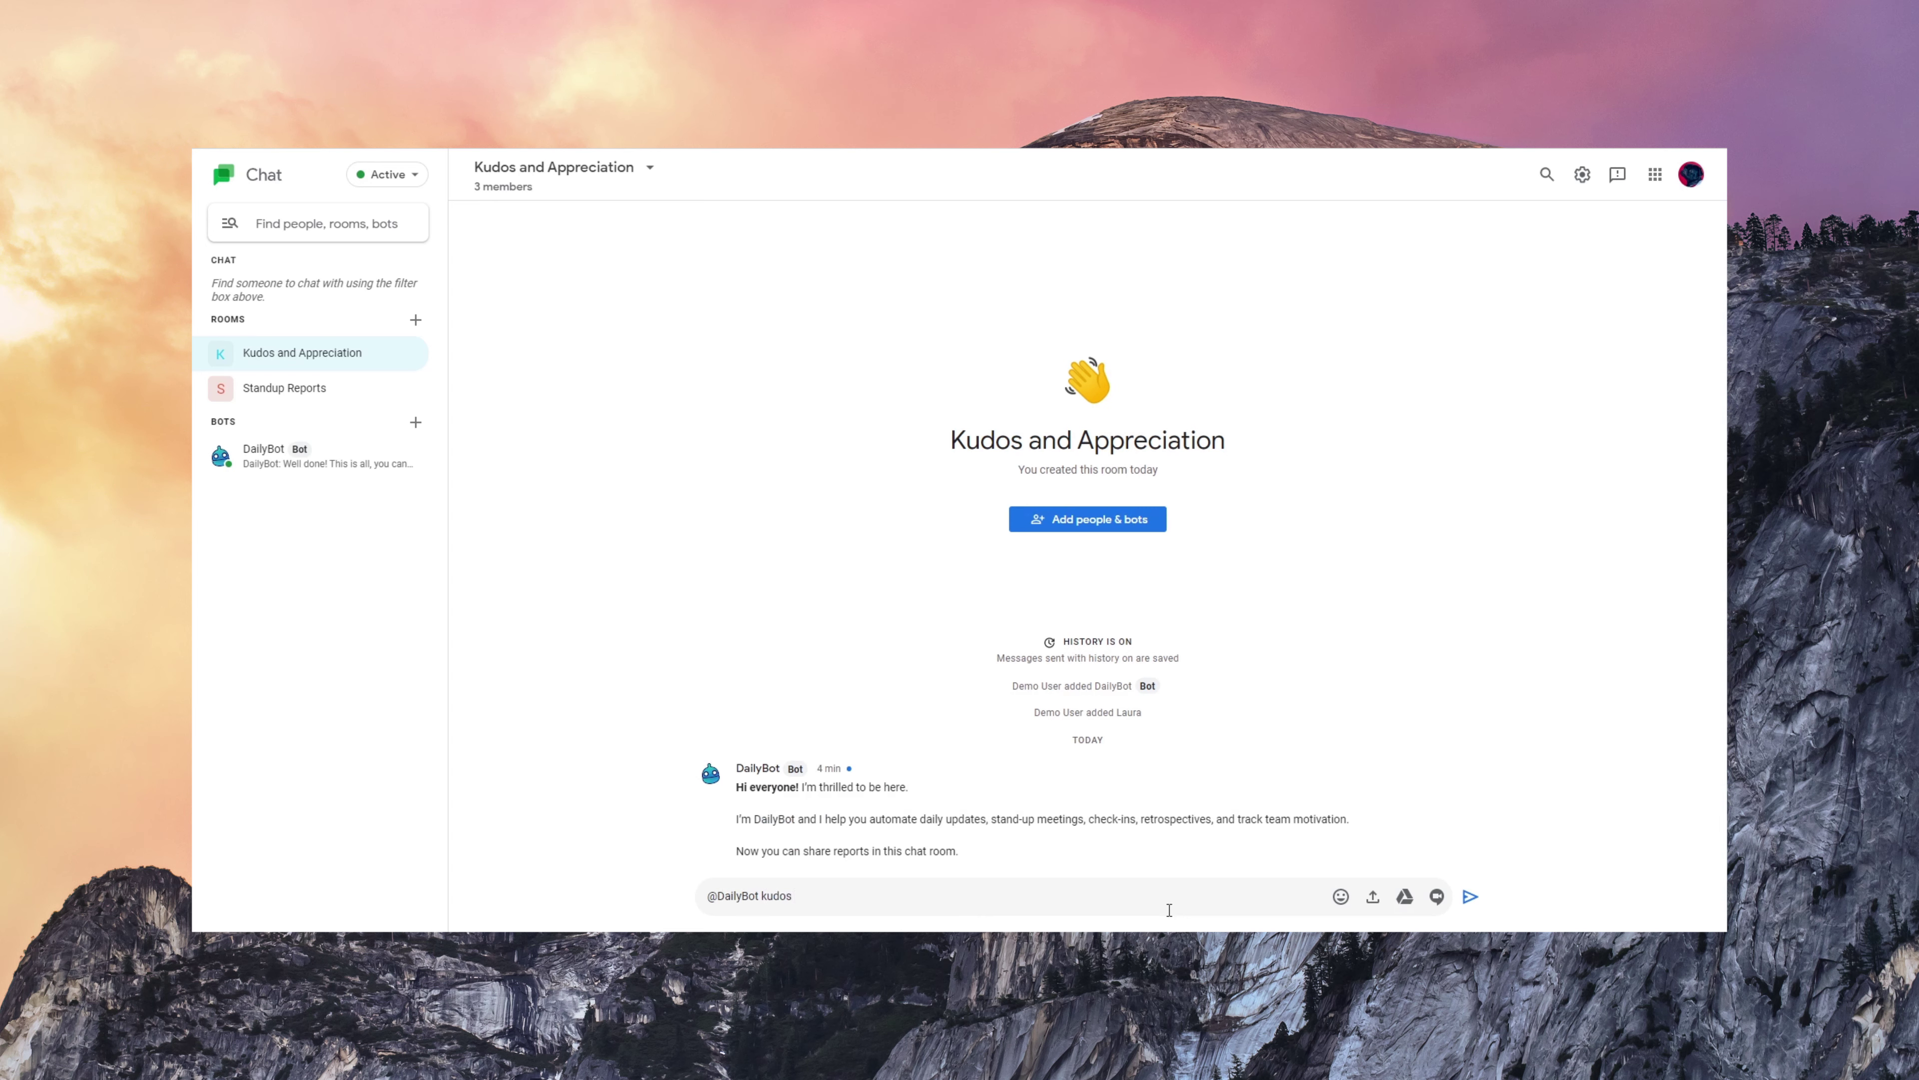
type("@laur")
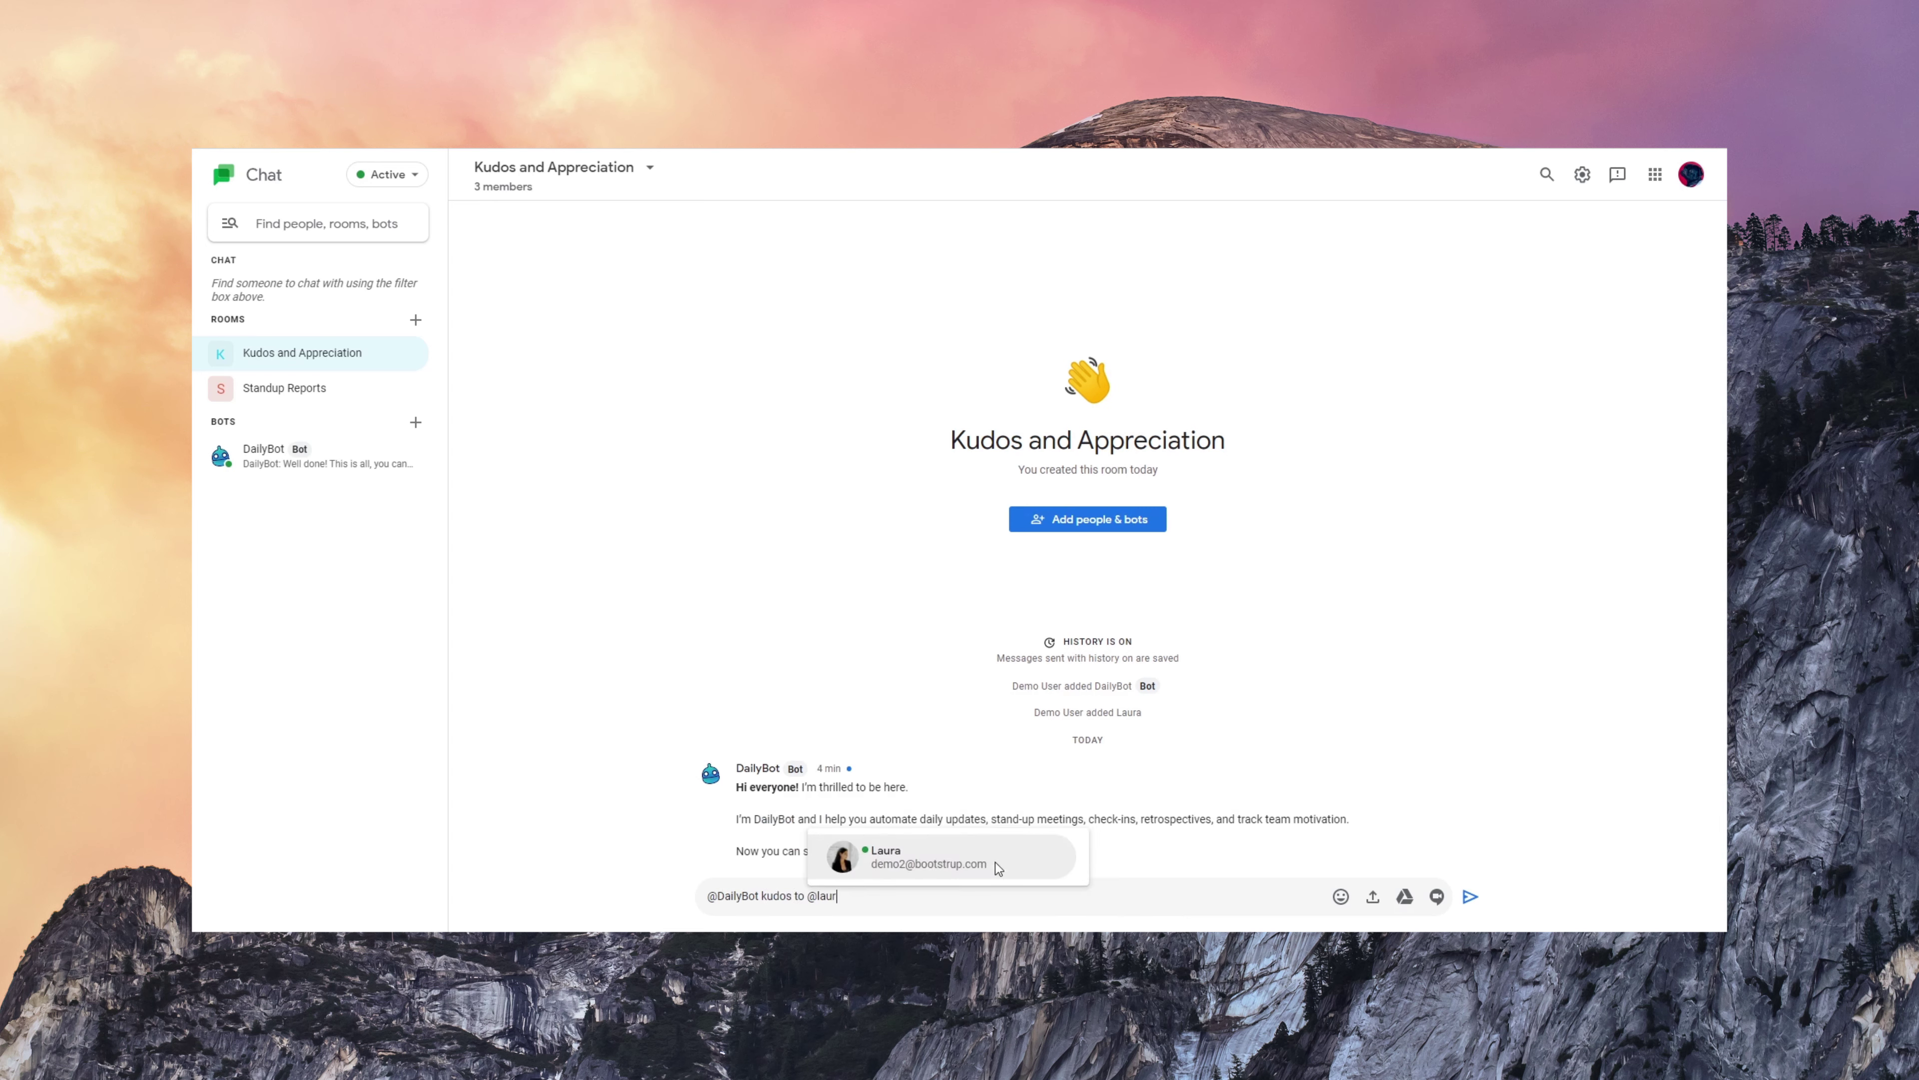
left_click(996, 862)
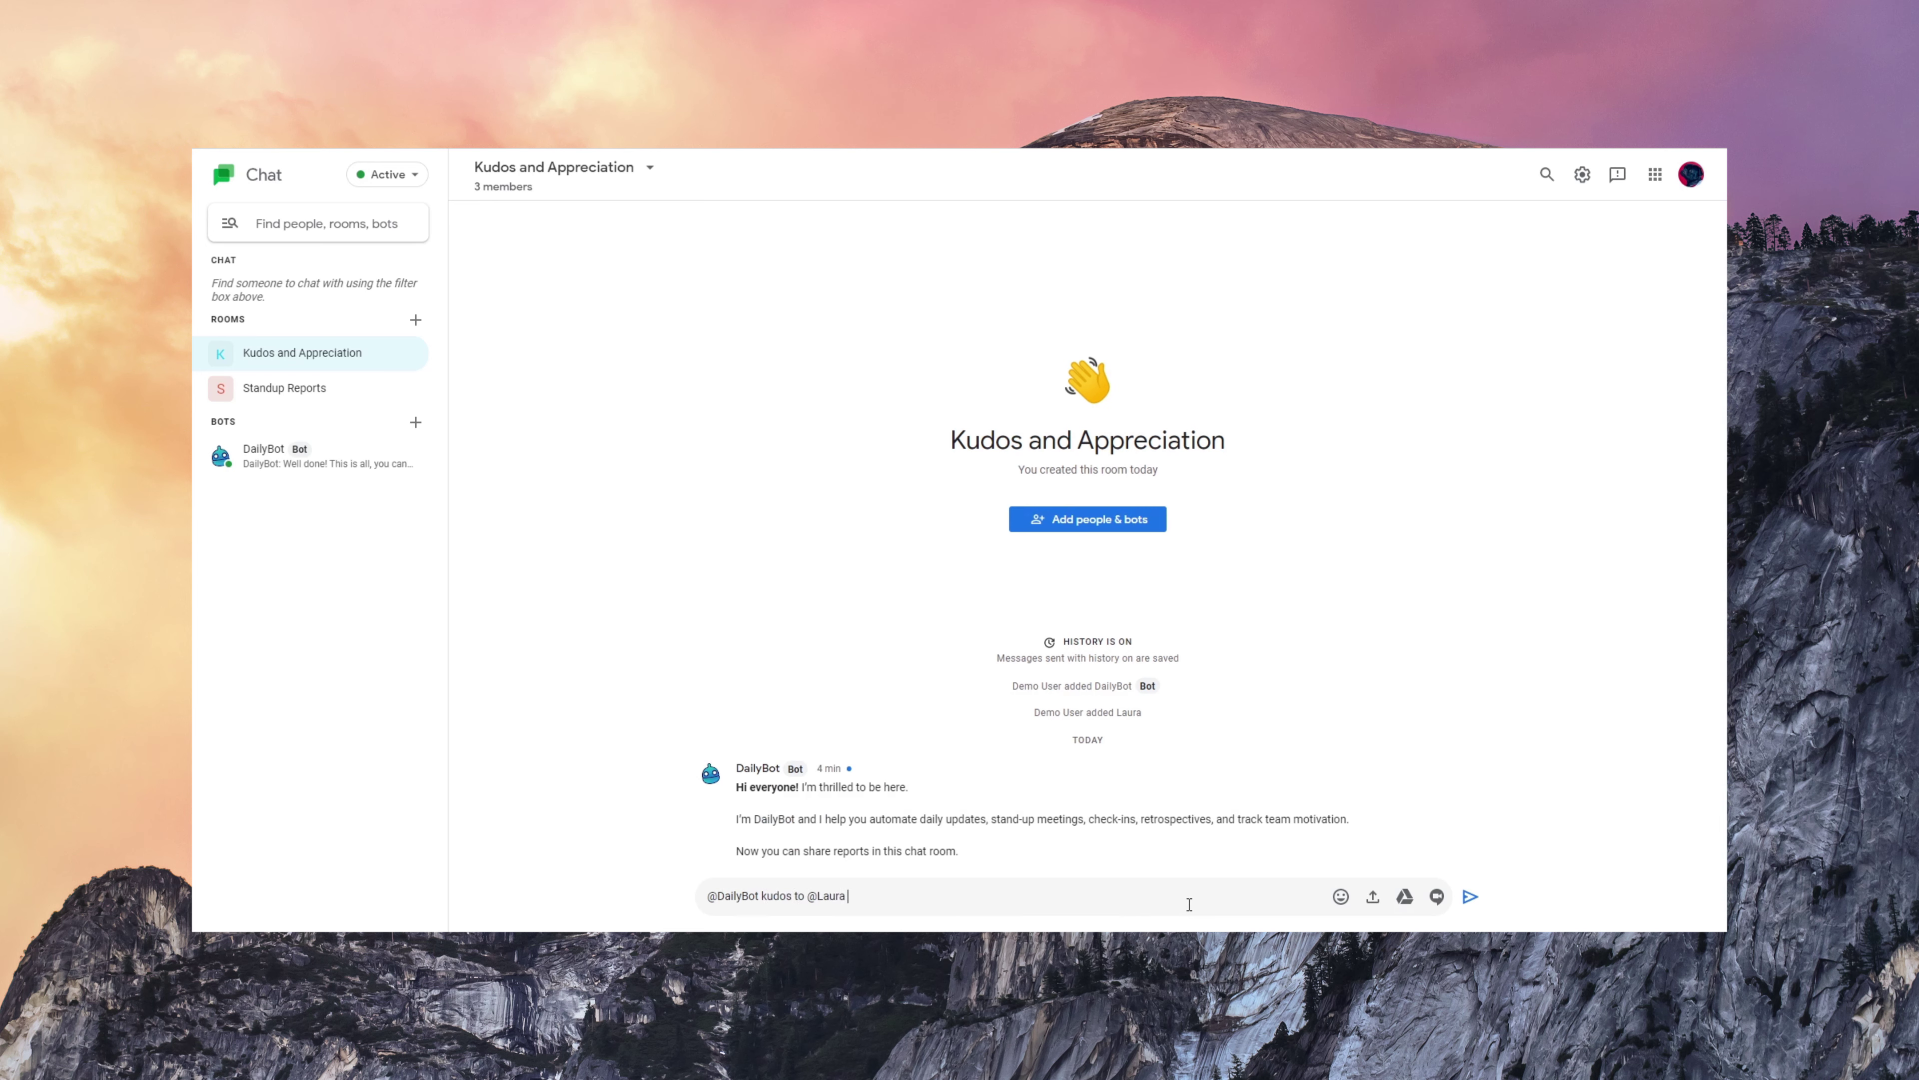
type("For the great presentation and initiatives!")
key("Return")
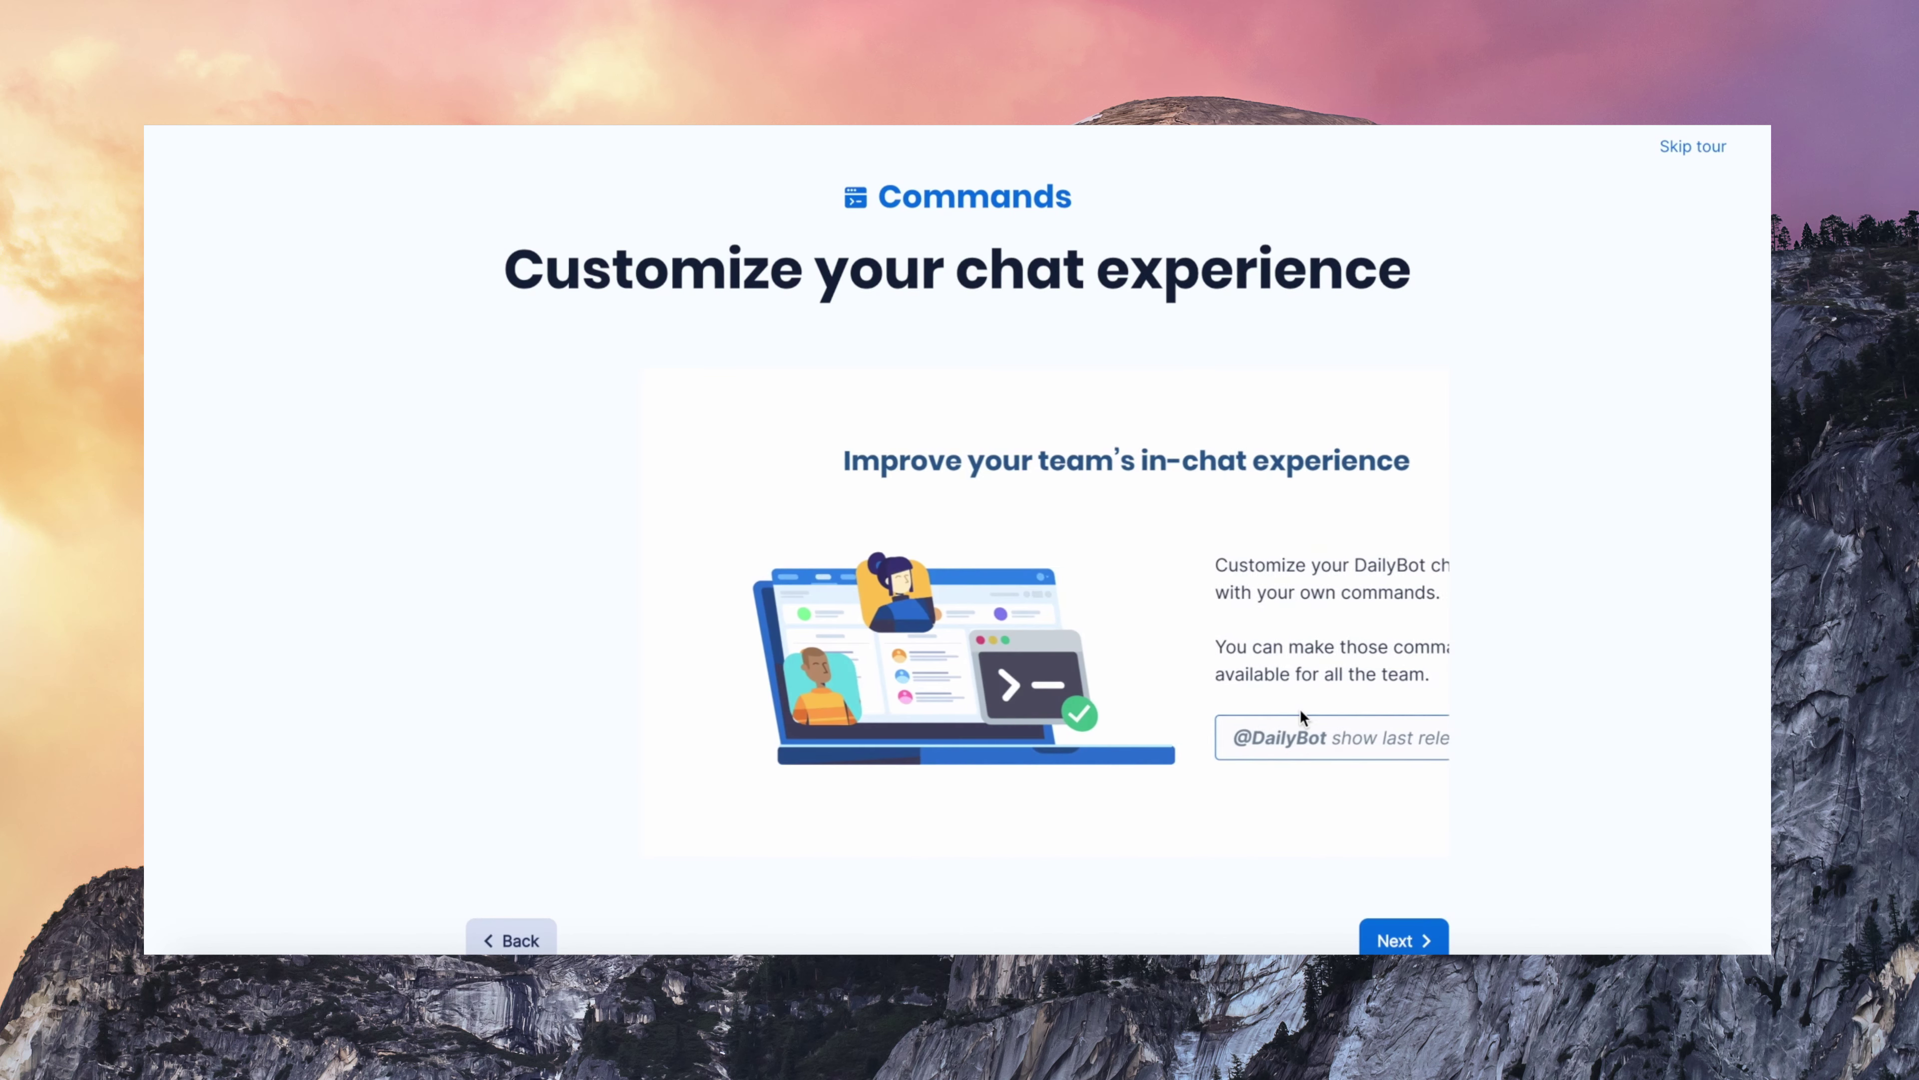
- Finish the Commands tour to reach the empty Commands and shortcuts page
left_click(1413, 918)
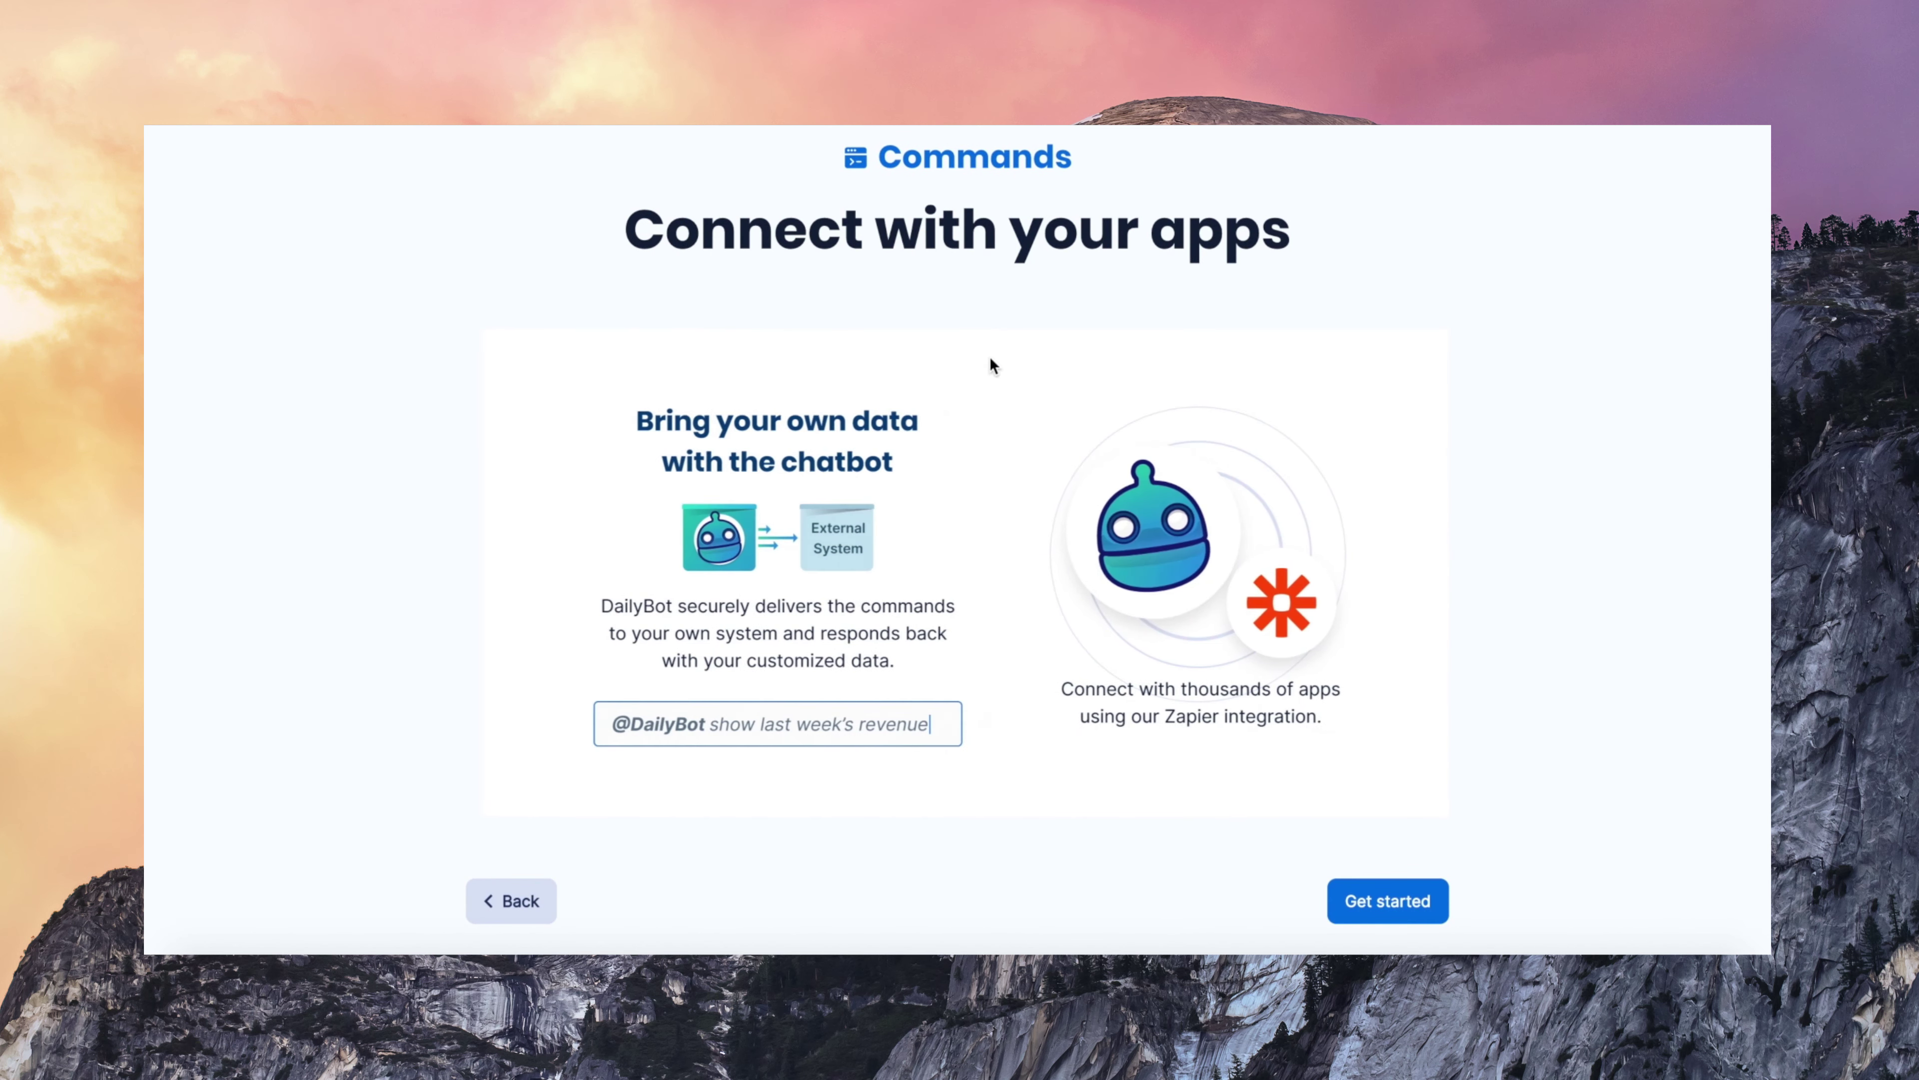
left_click(1358, 902)
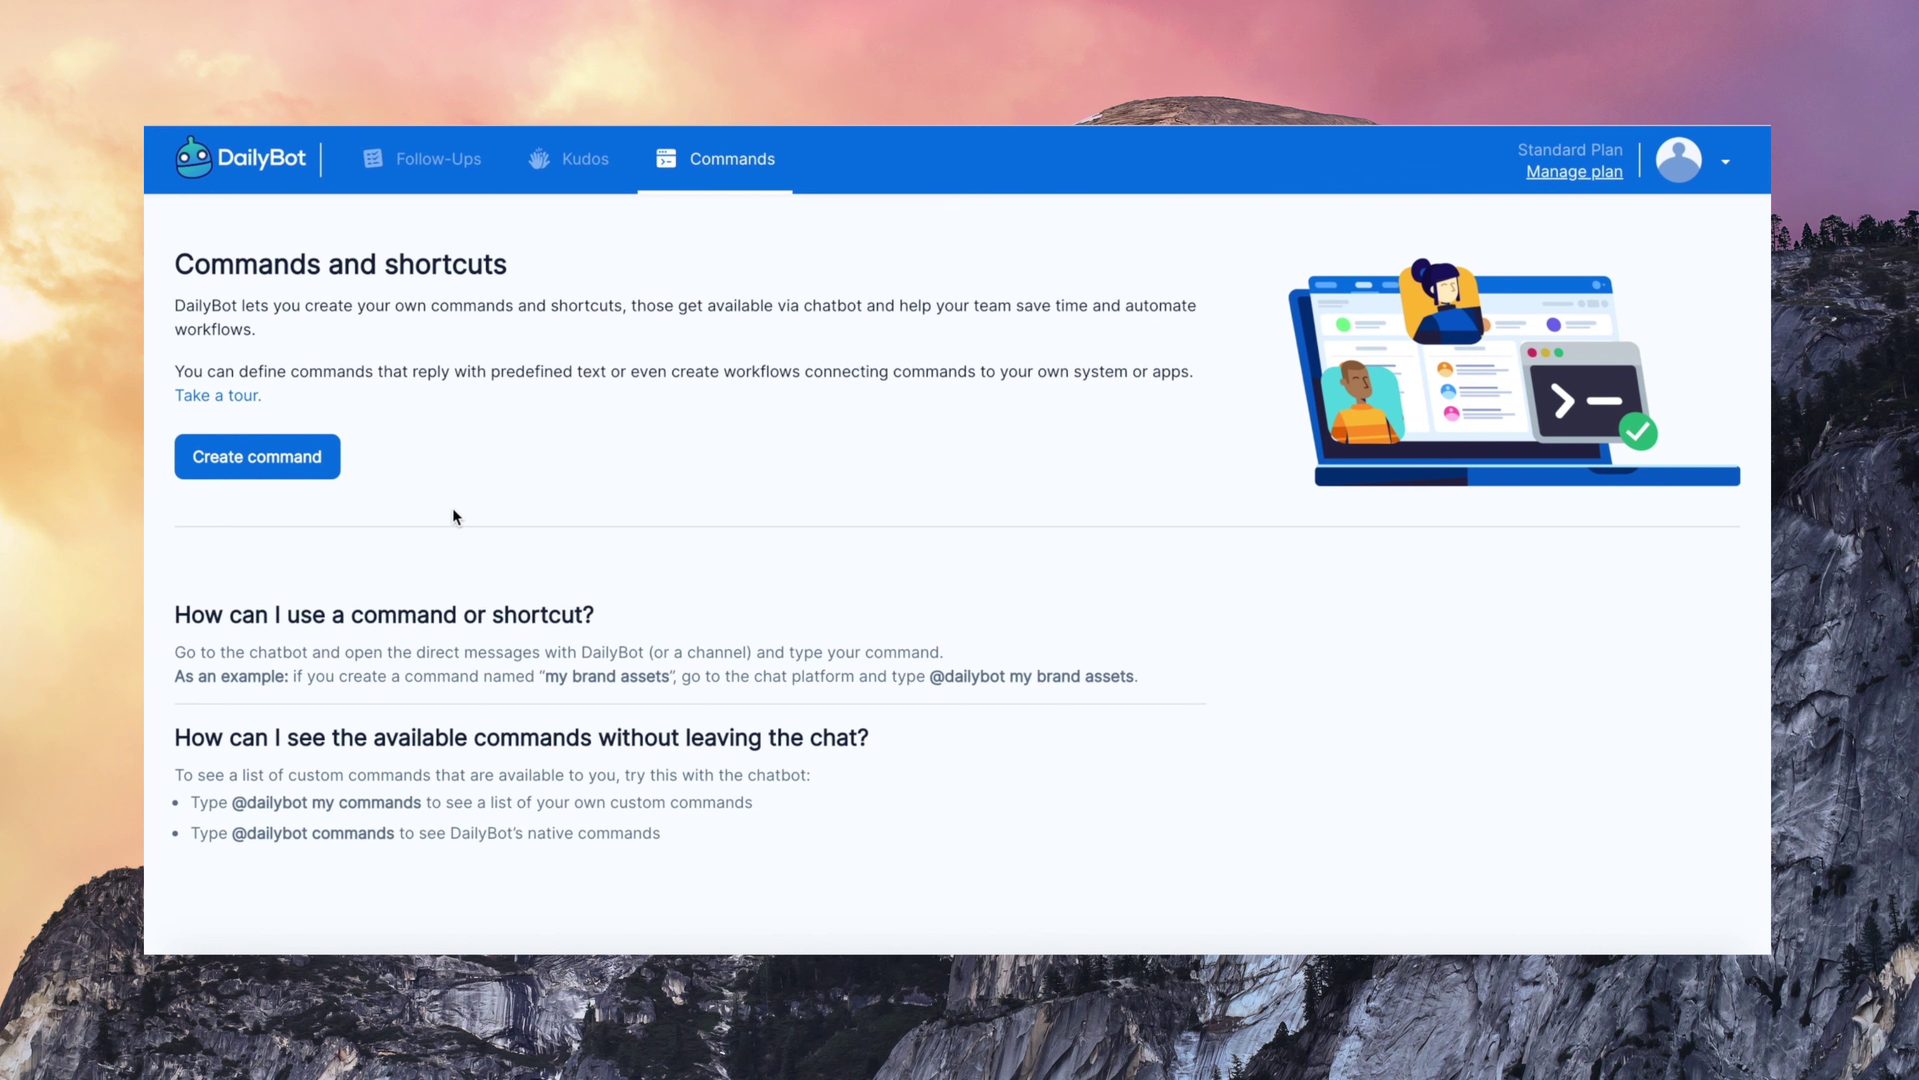
- Start a 'brand assets' command with help text 'Gives you a link of brand assets folder', available to Everyone
left_click(275, 470)
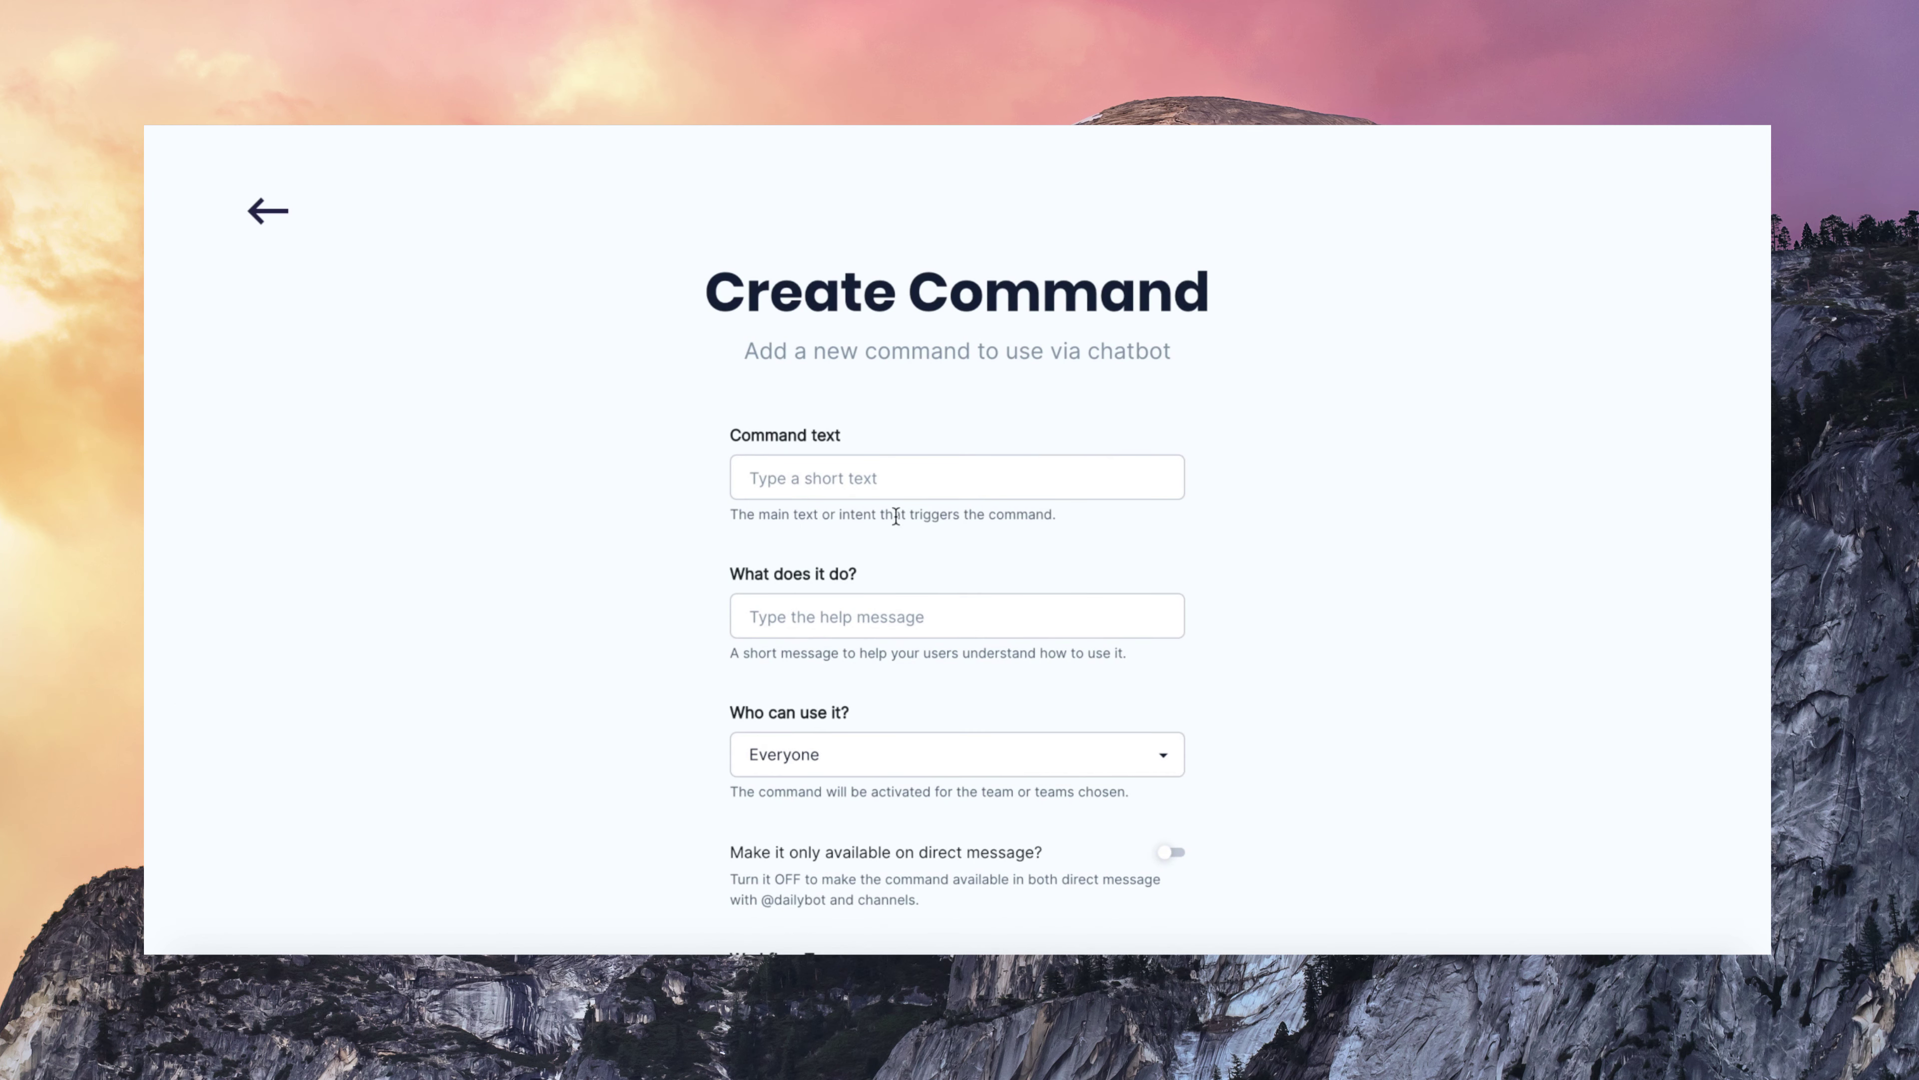
left_click(887, 484)
type("brand ")
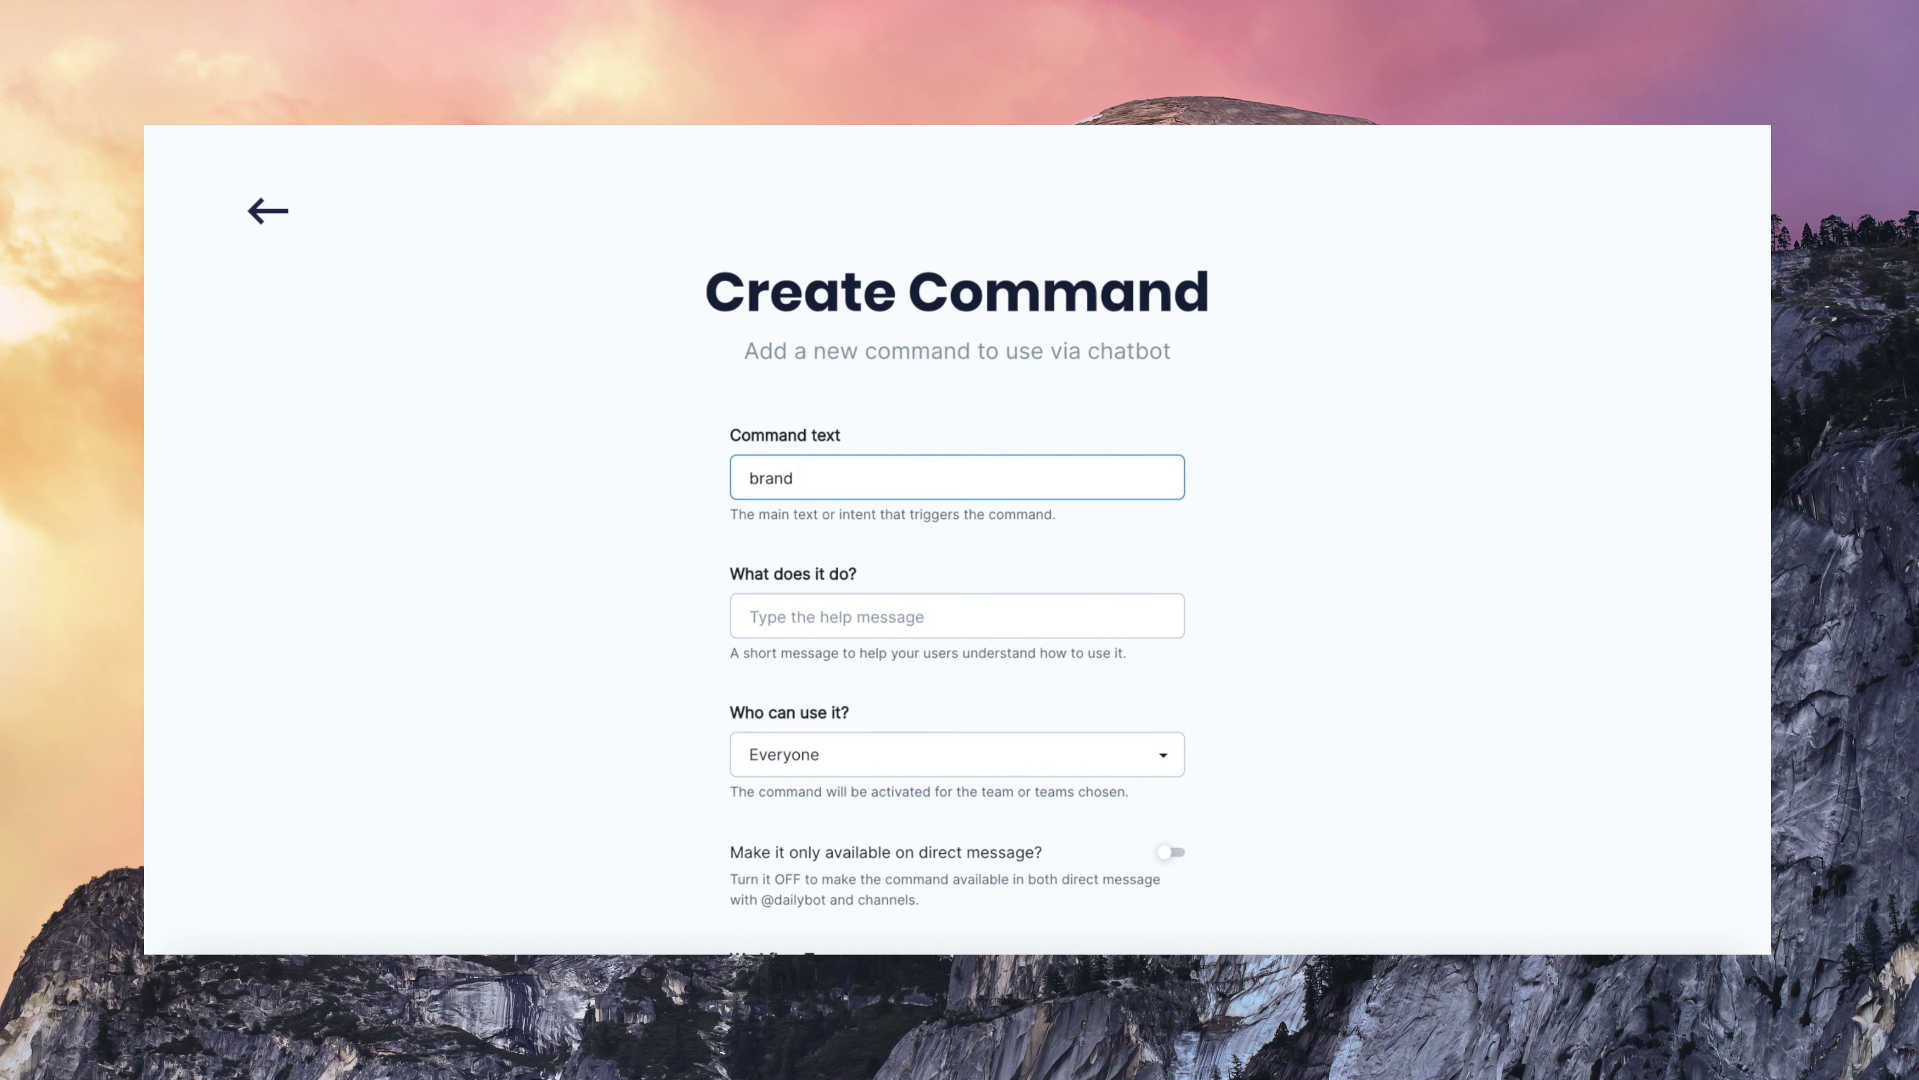
type("assets")
key("Tab")
type("Give")
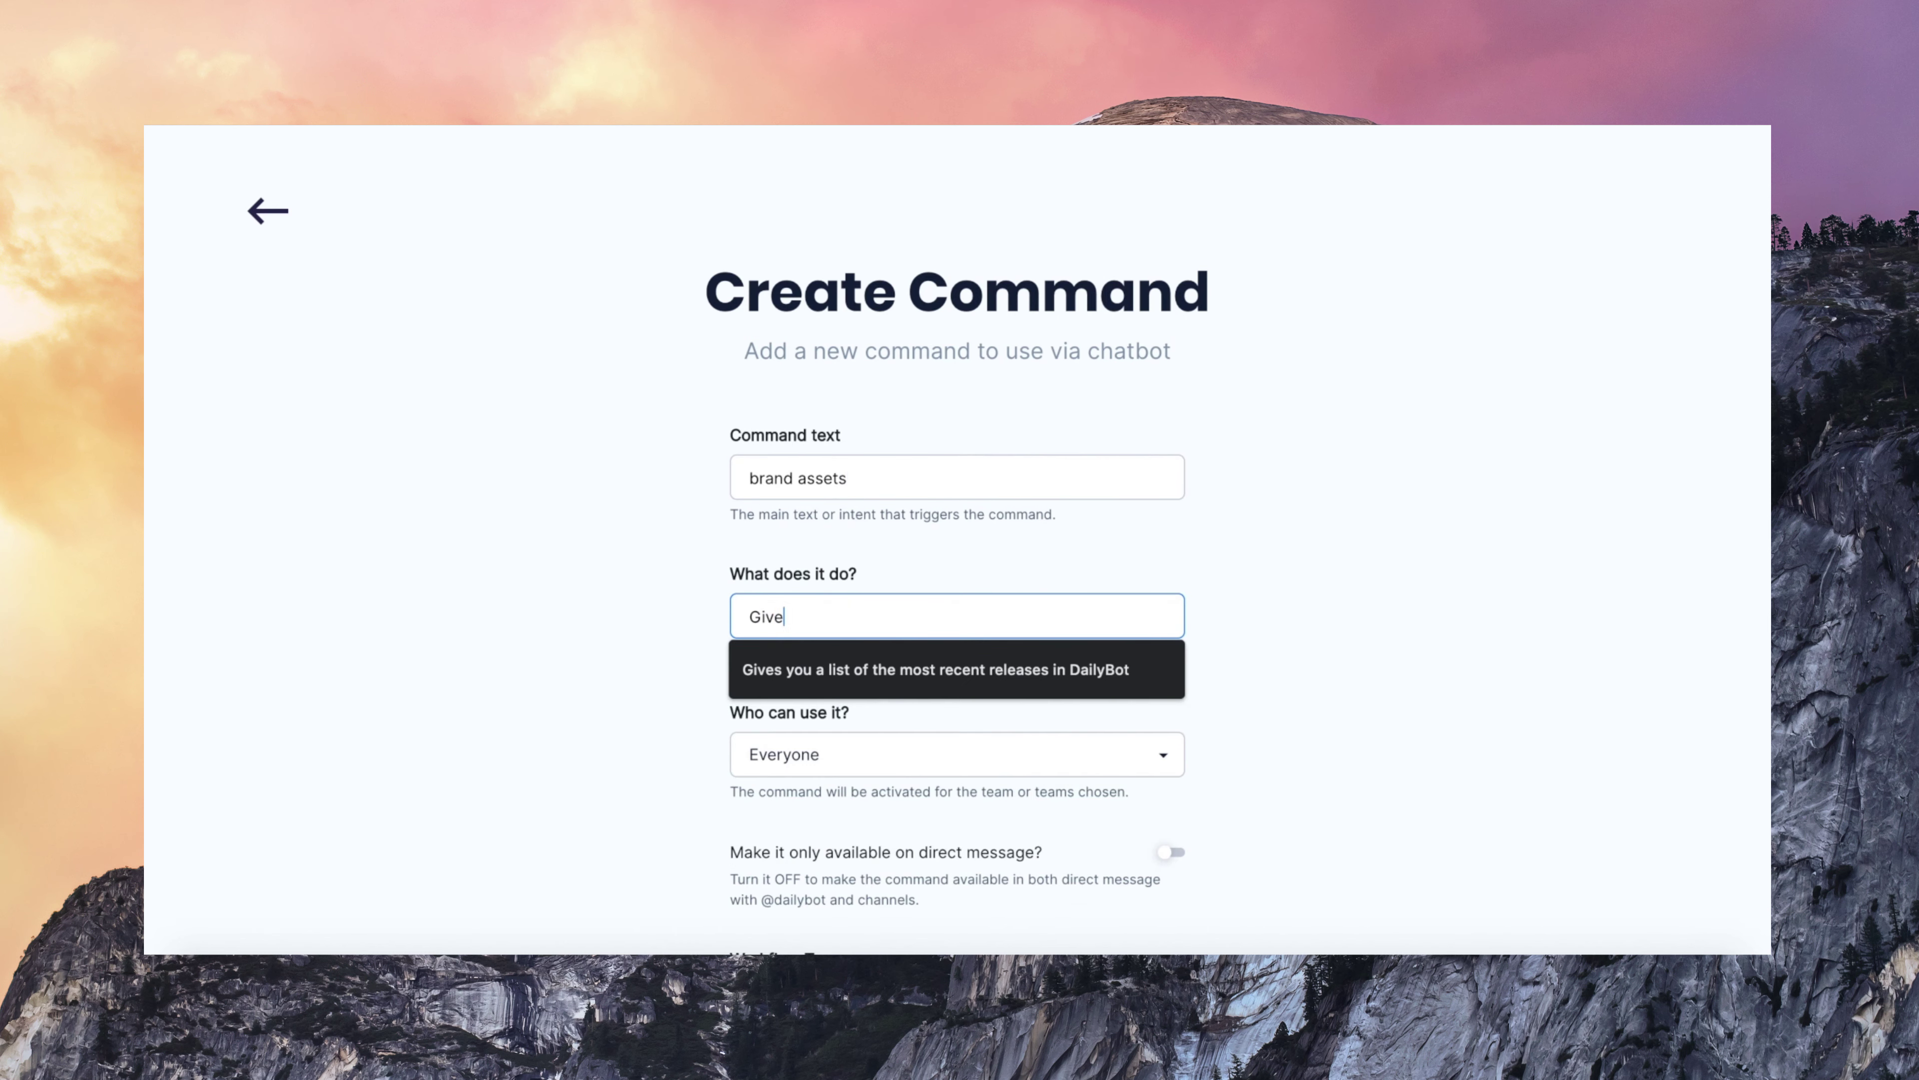
type("s you a link of ")
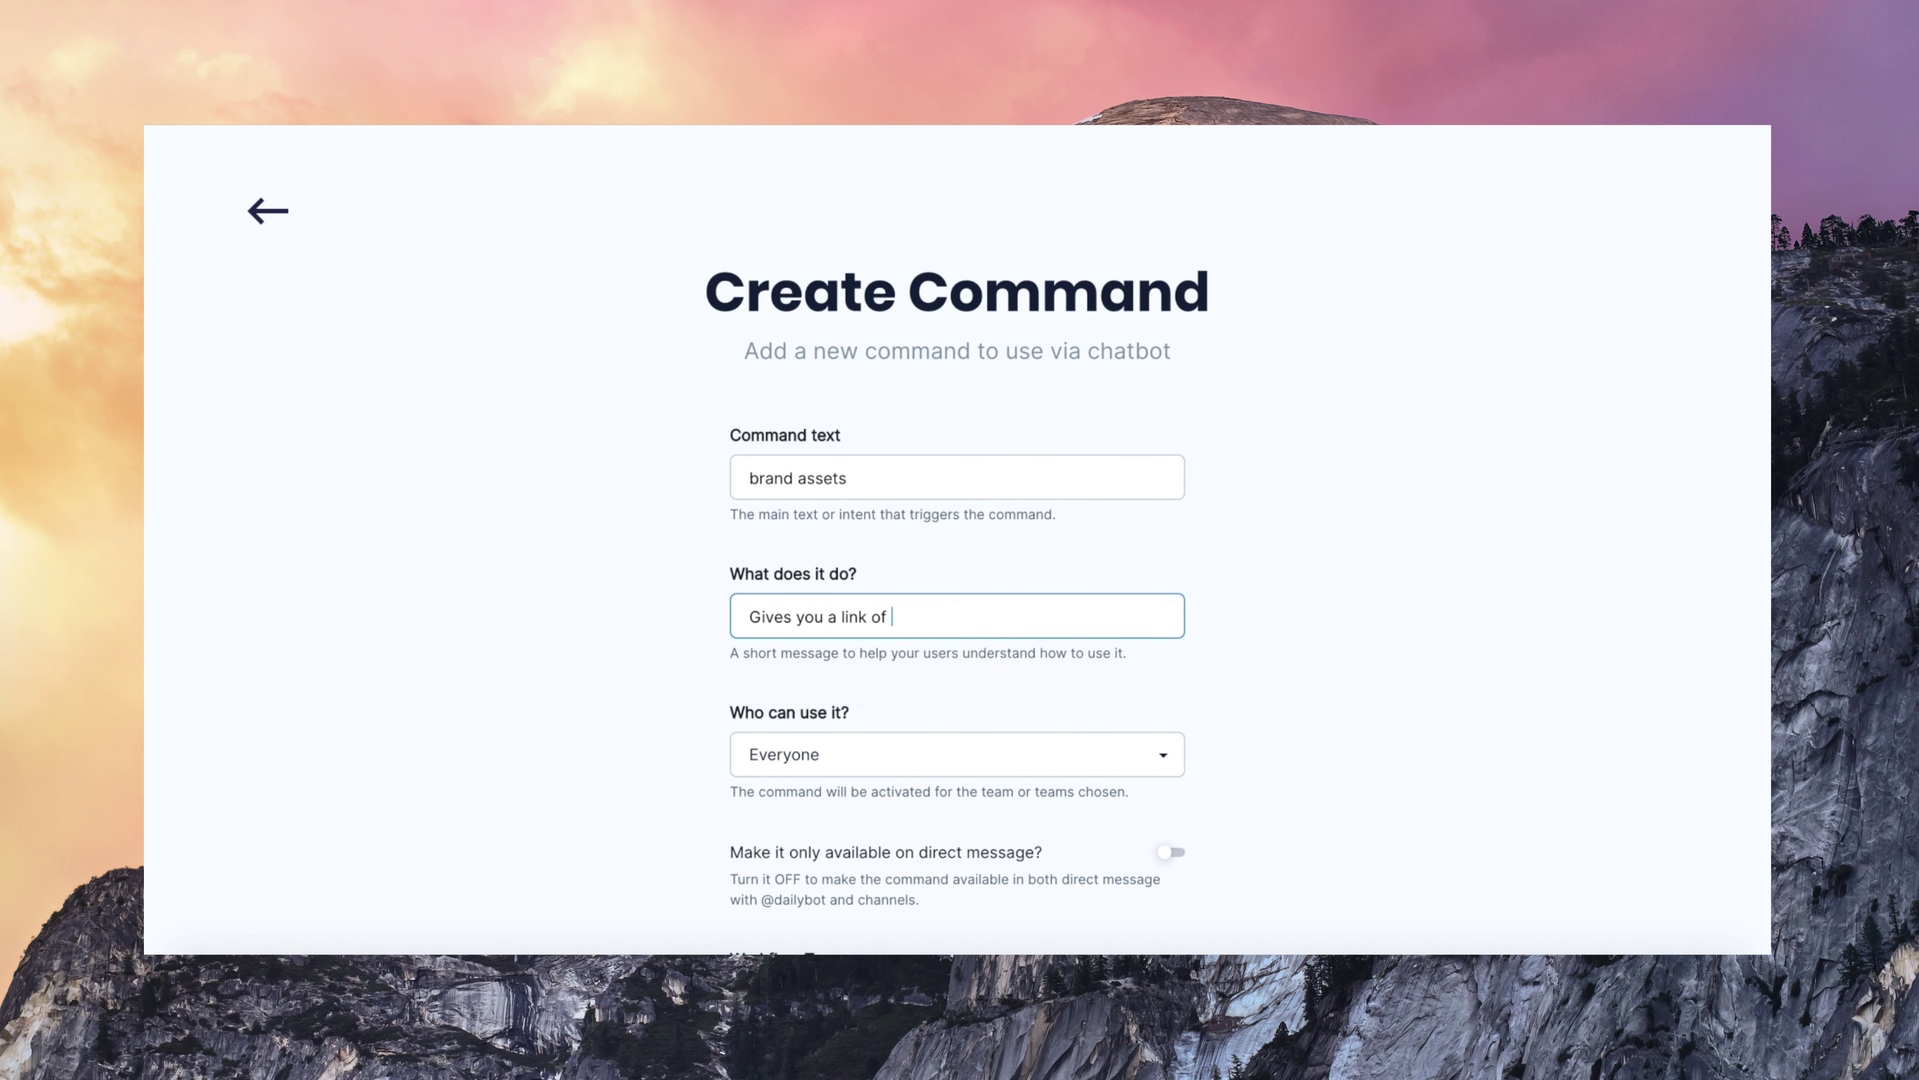
type("brand assets folder")
scroll(866, 637, "down", 4)
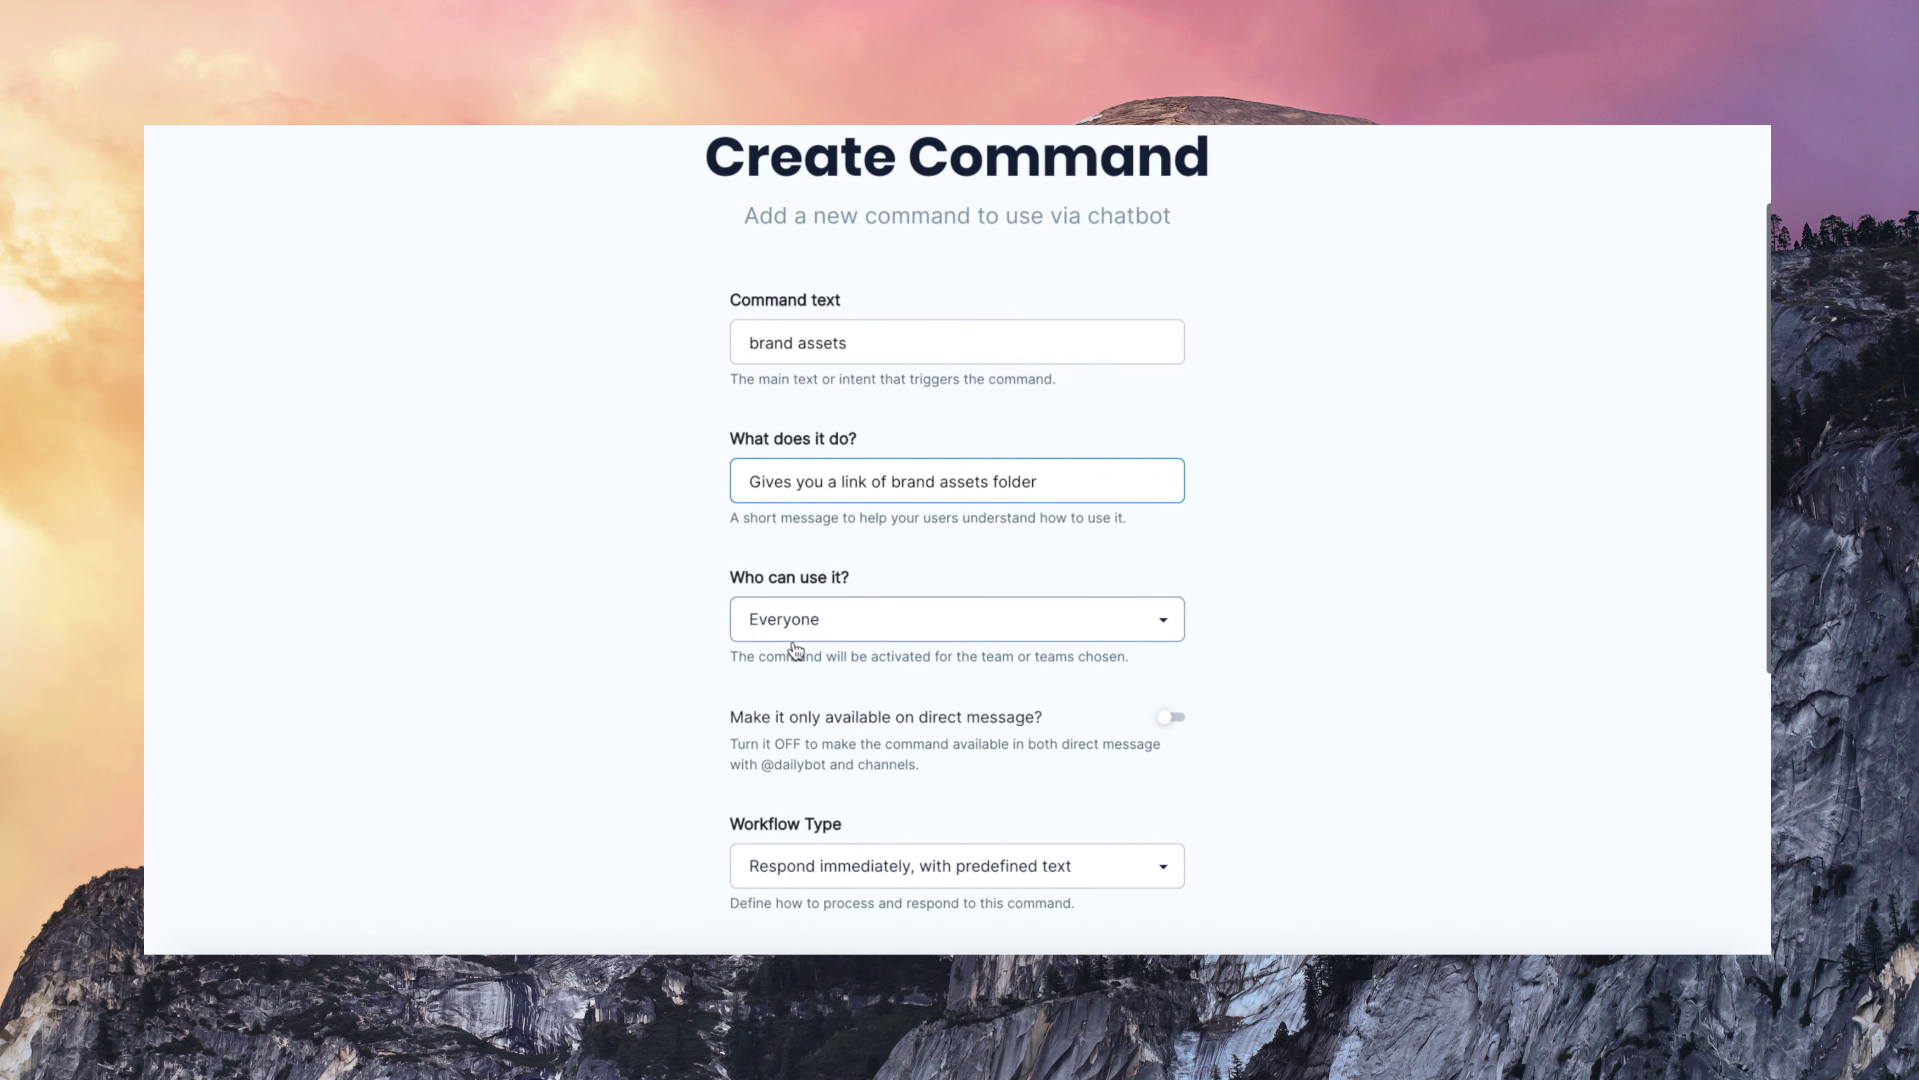
left_click(925, 489)
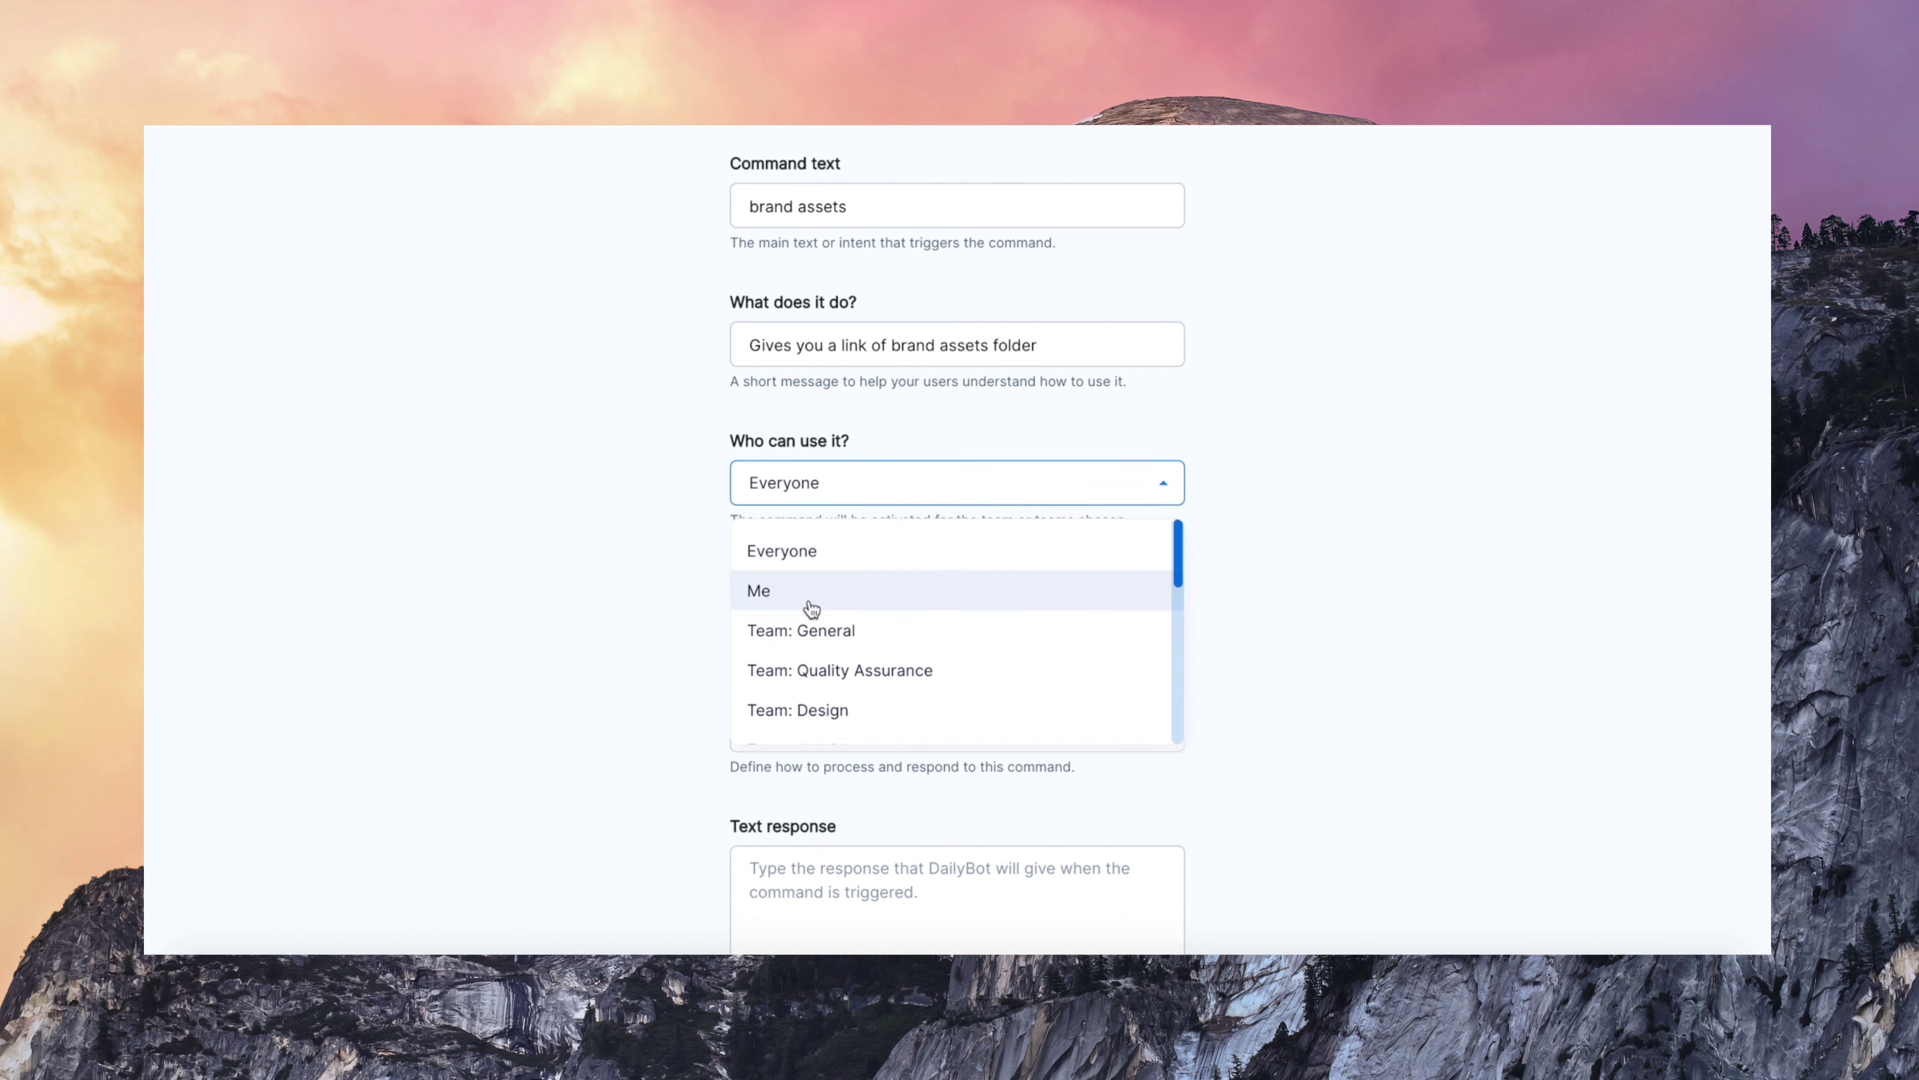
left_click(846, 551)
- Set the command's workflow type to predefined text, after briefly picking synchronous API response
scroll(770, 655, "down", 1)
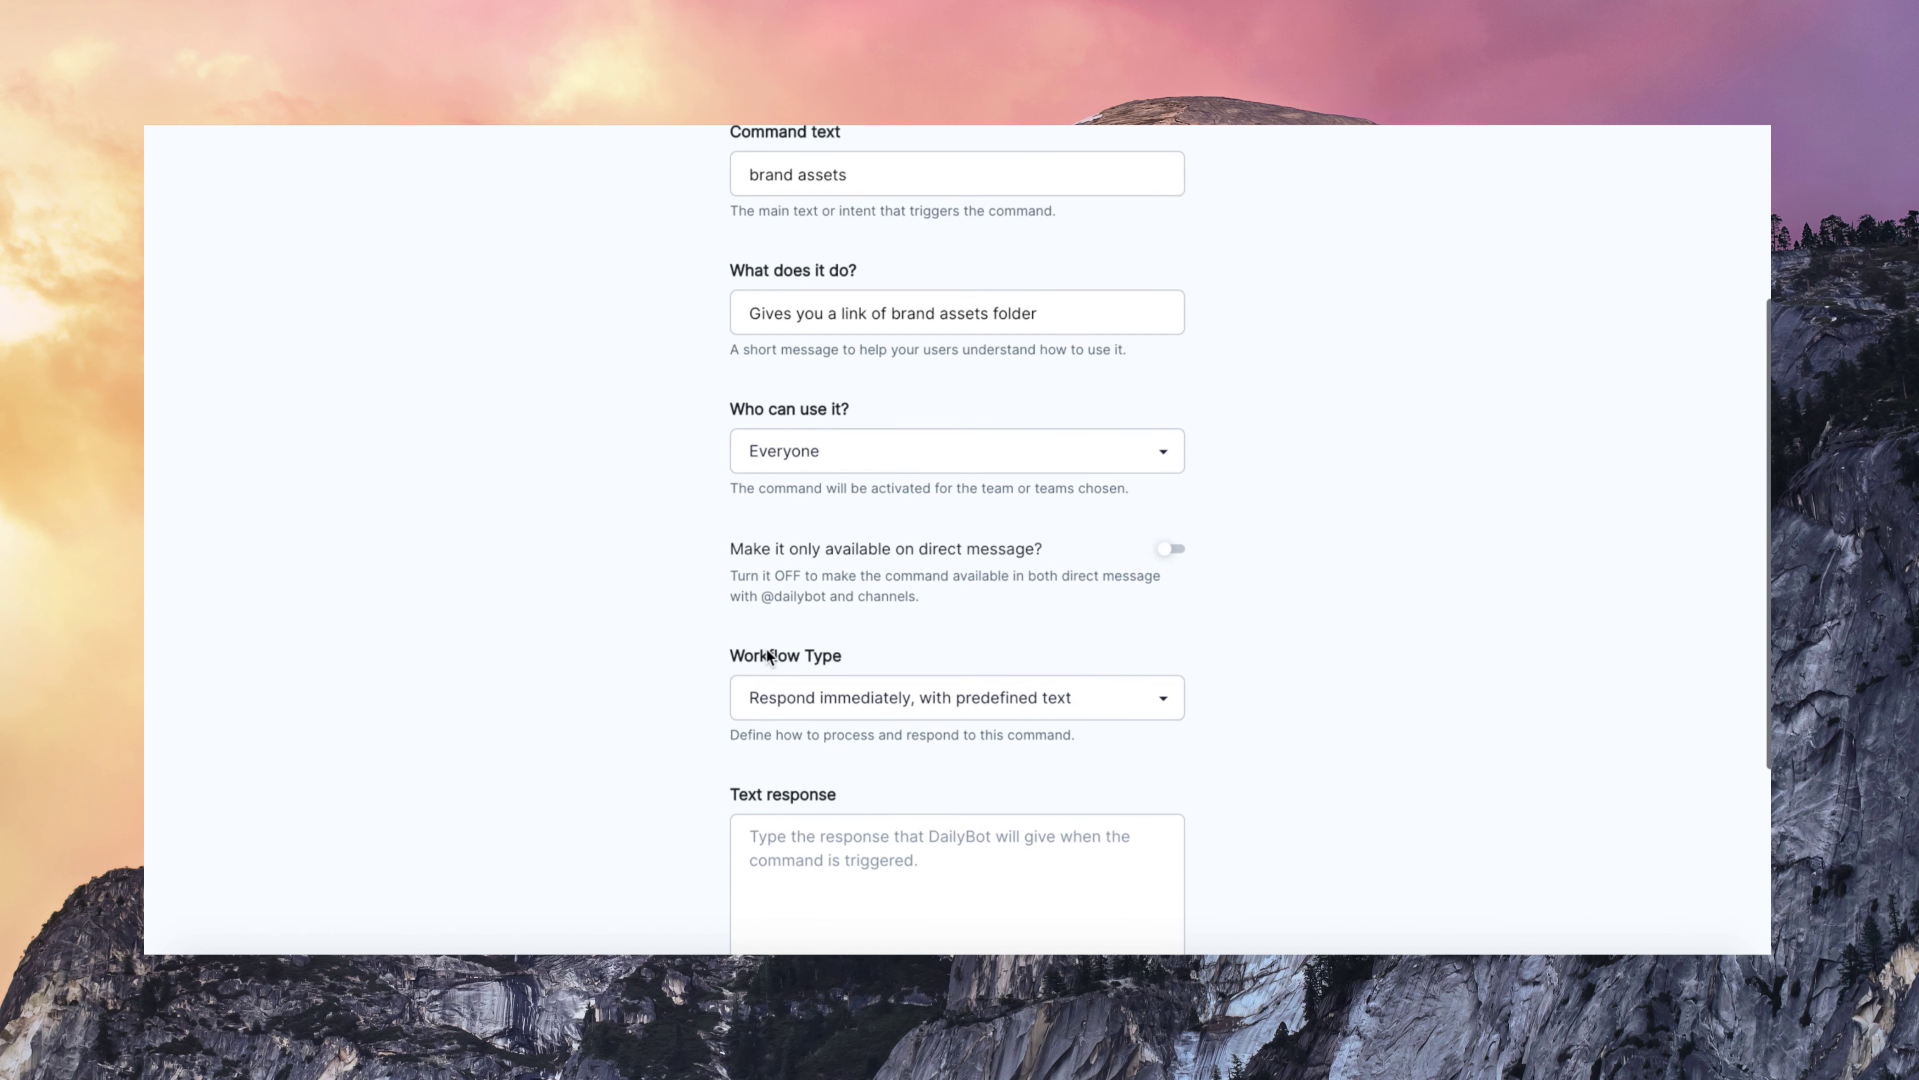
scroll(1142, 588, "down", 1)
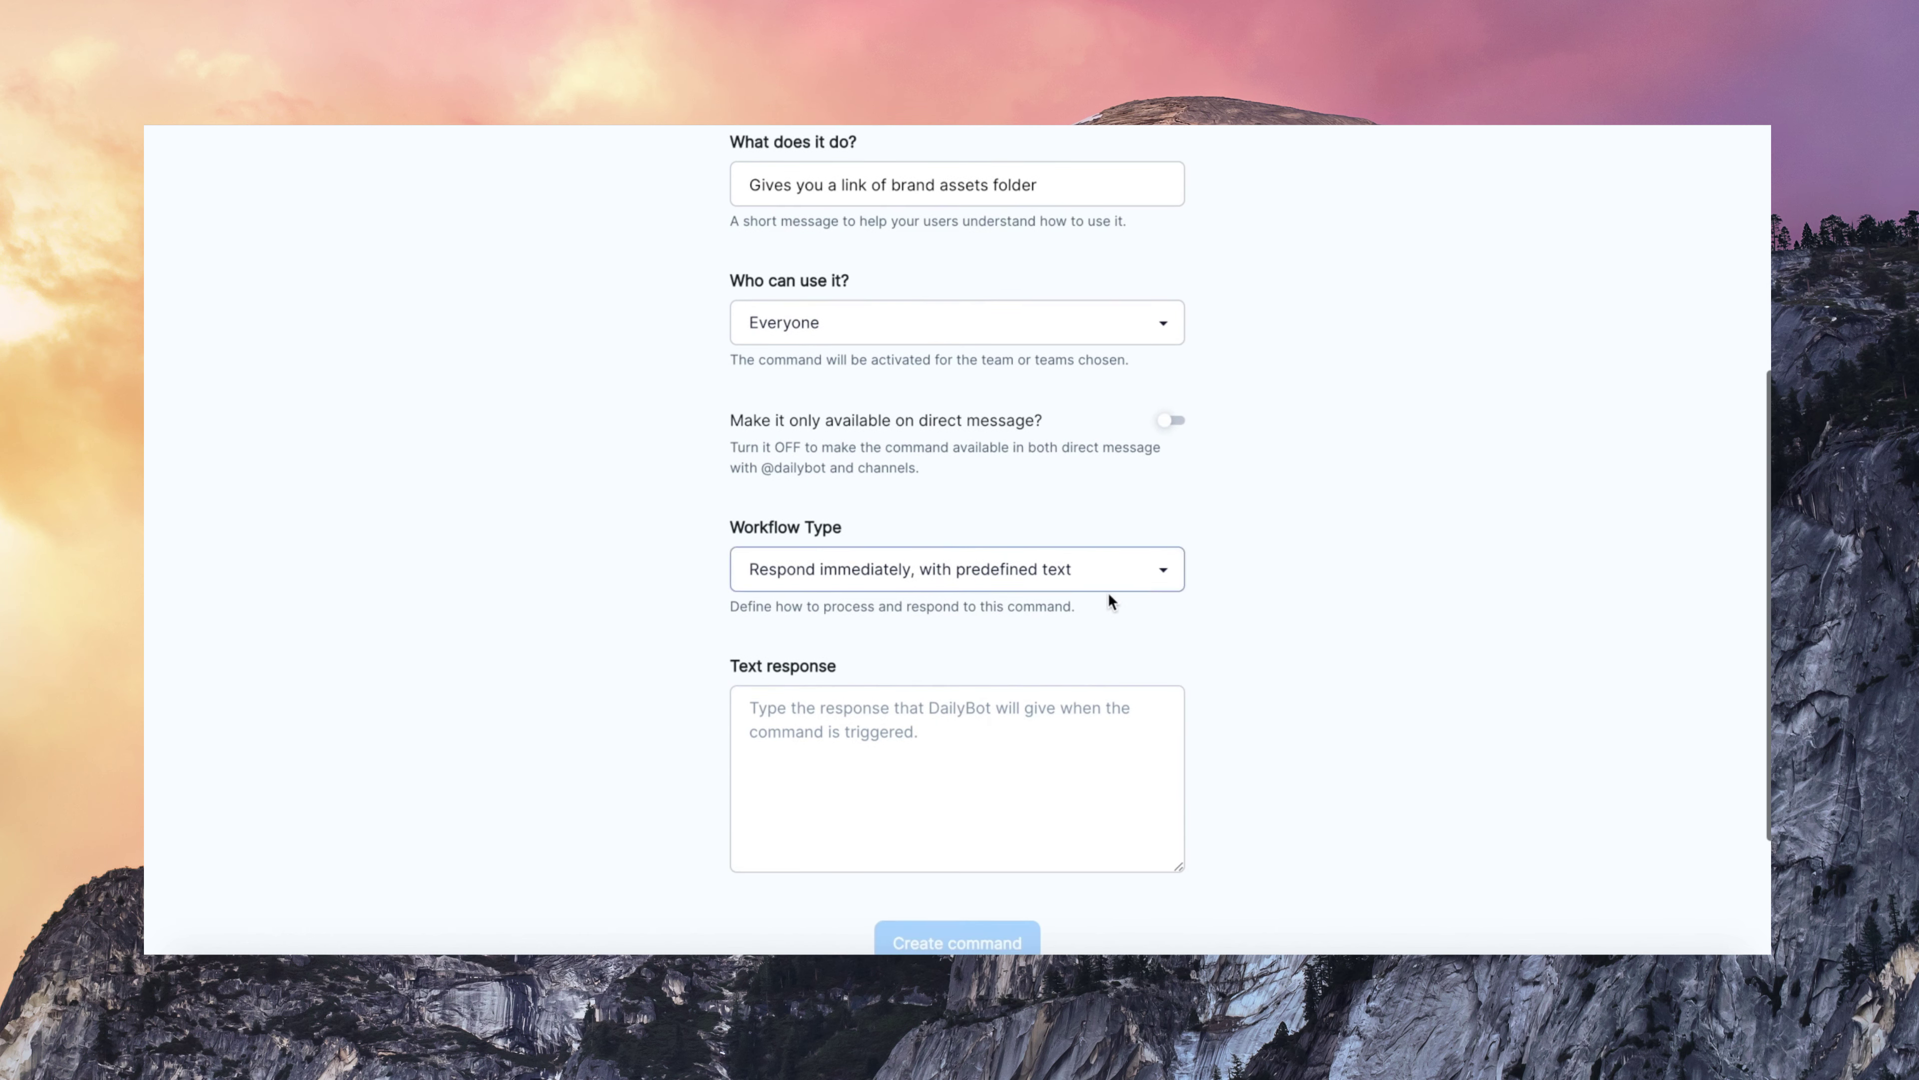
left_click(1028, 567)
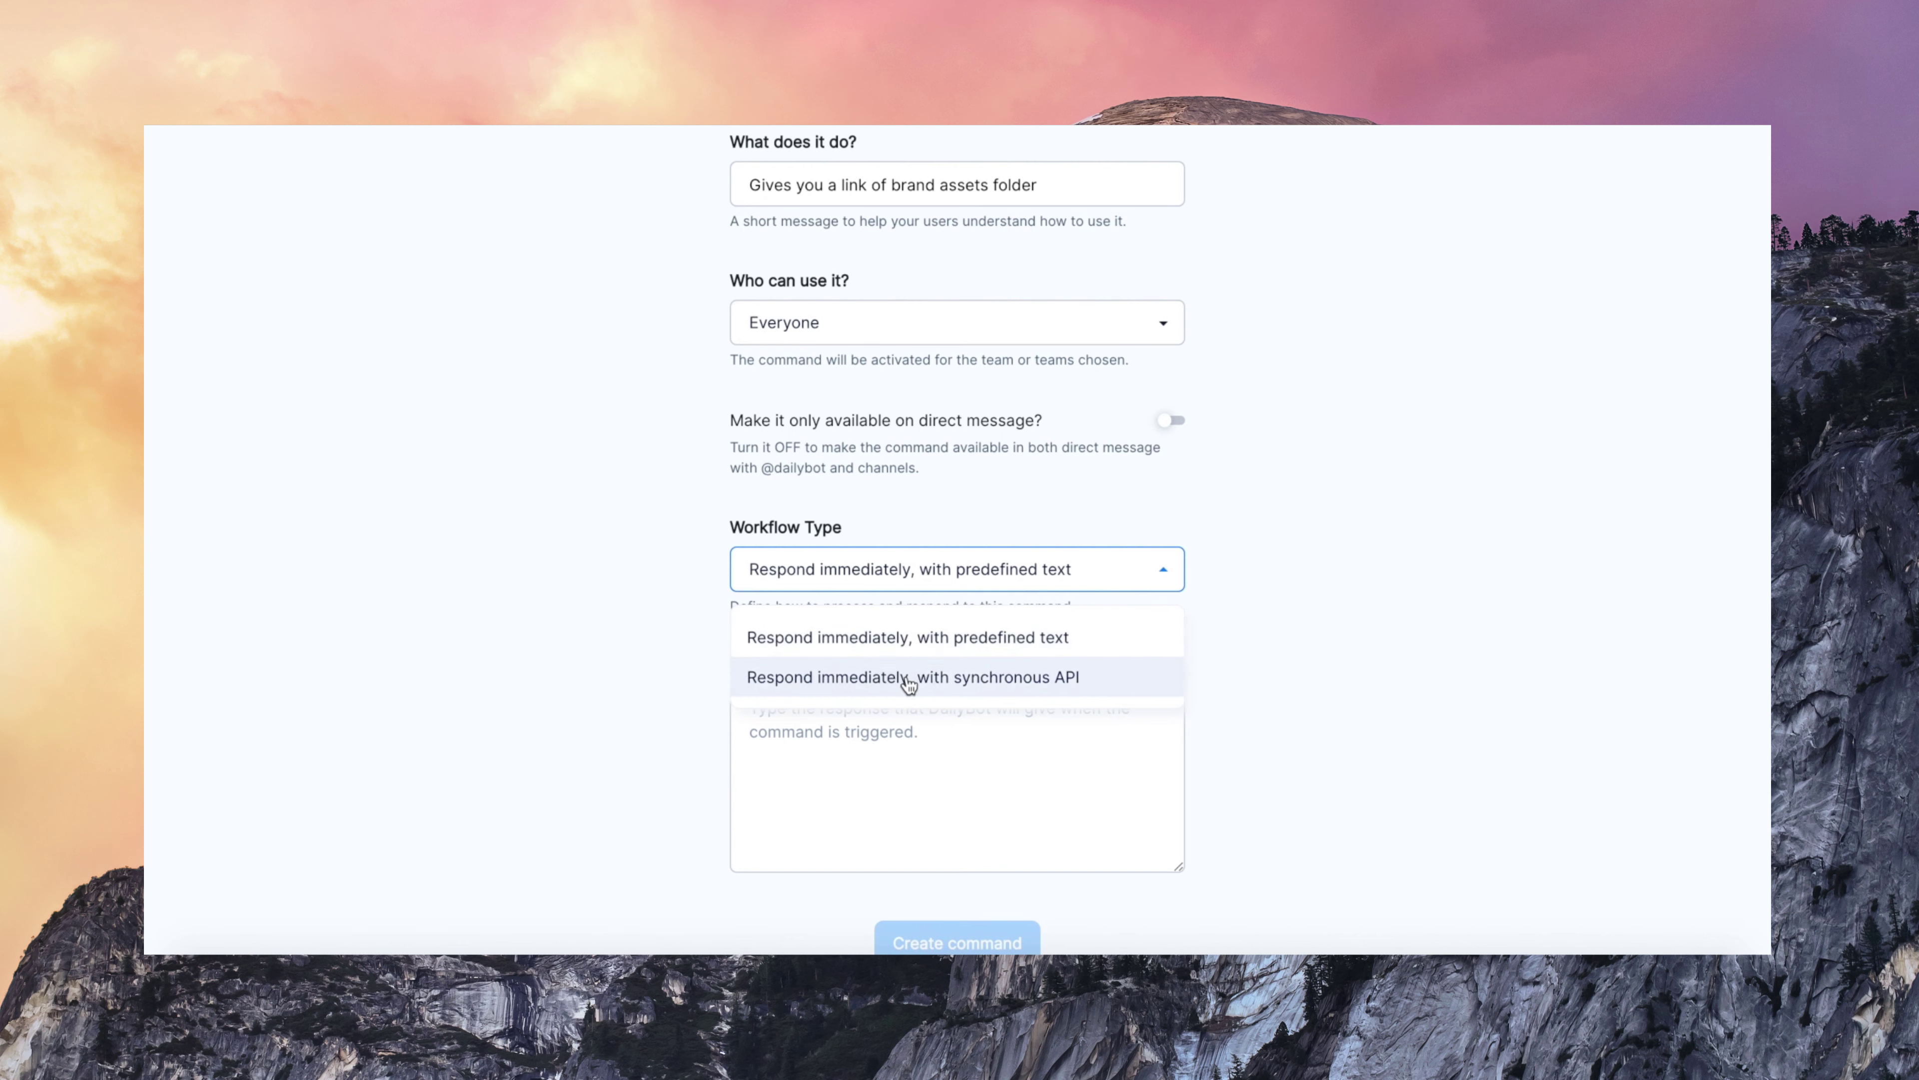
left_click(964, 677)
left_click(974, 571)
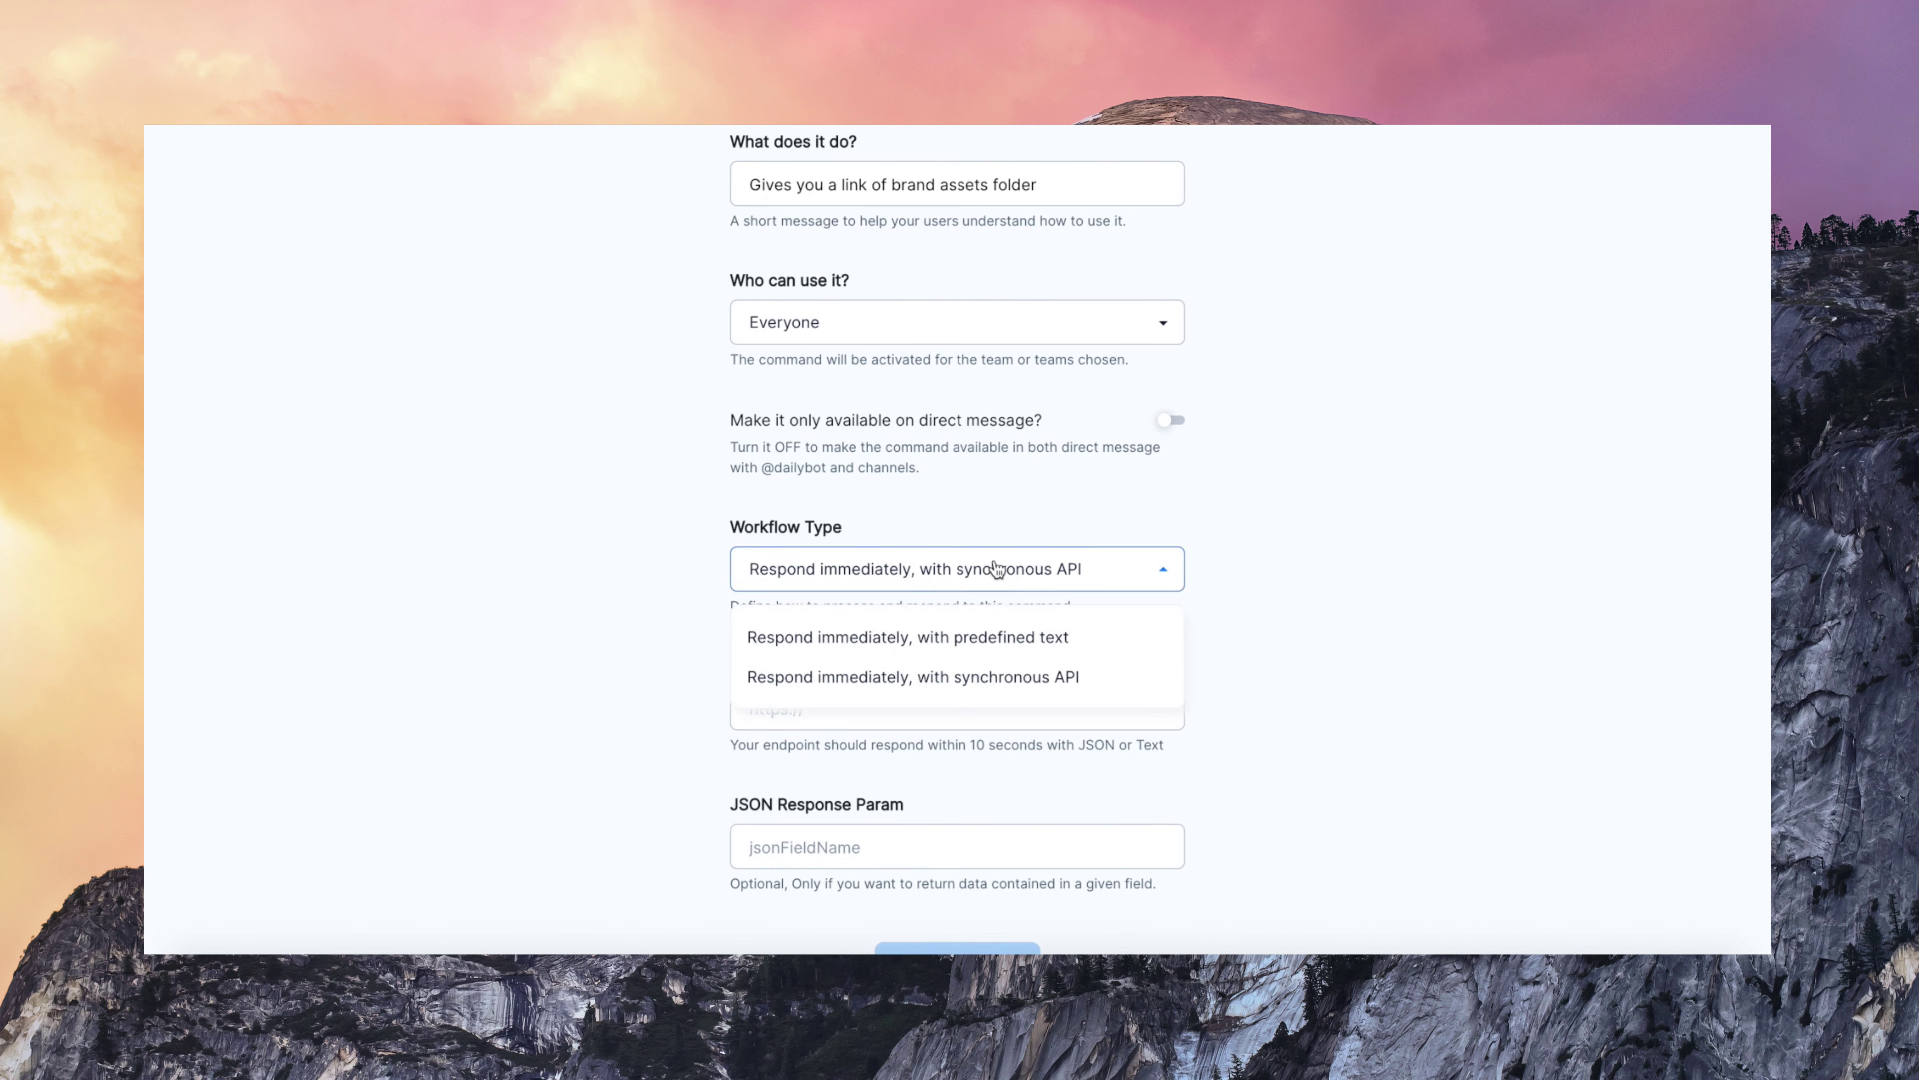
left_click(980, 635)
scroll(956, 671, "down", 1)
left_click(939, 684)
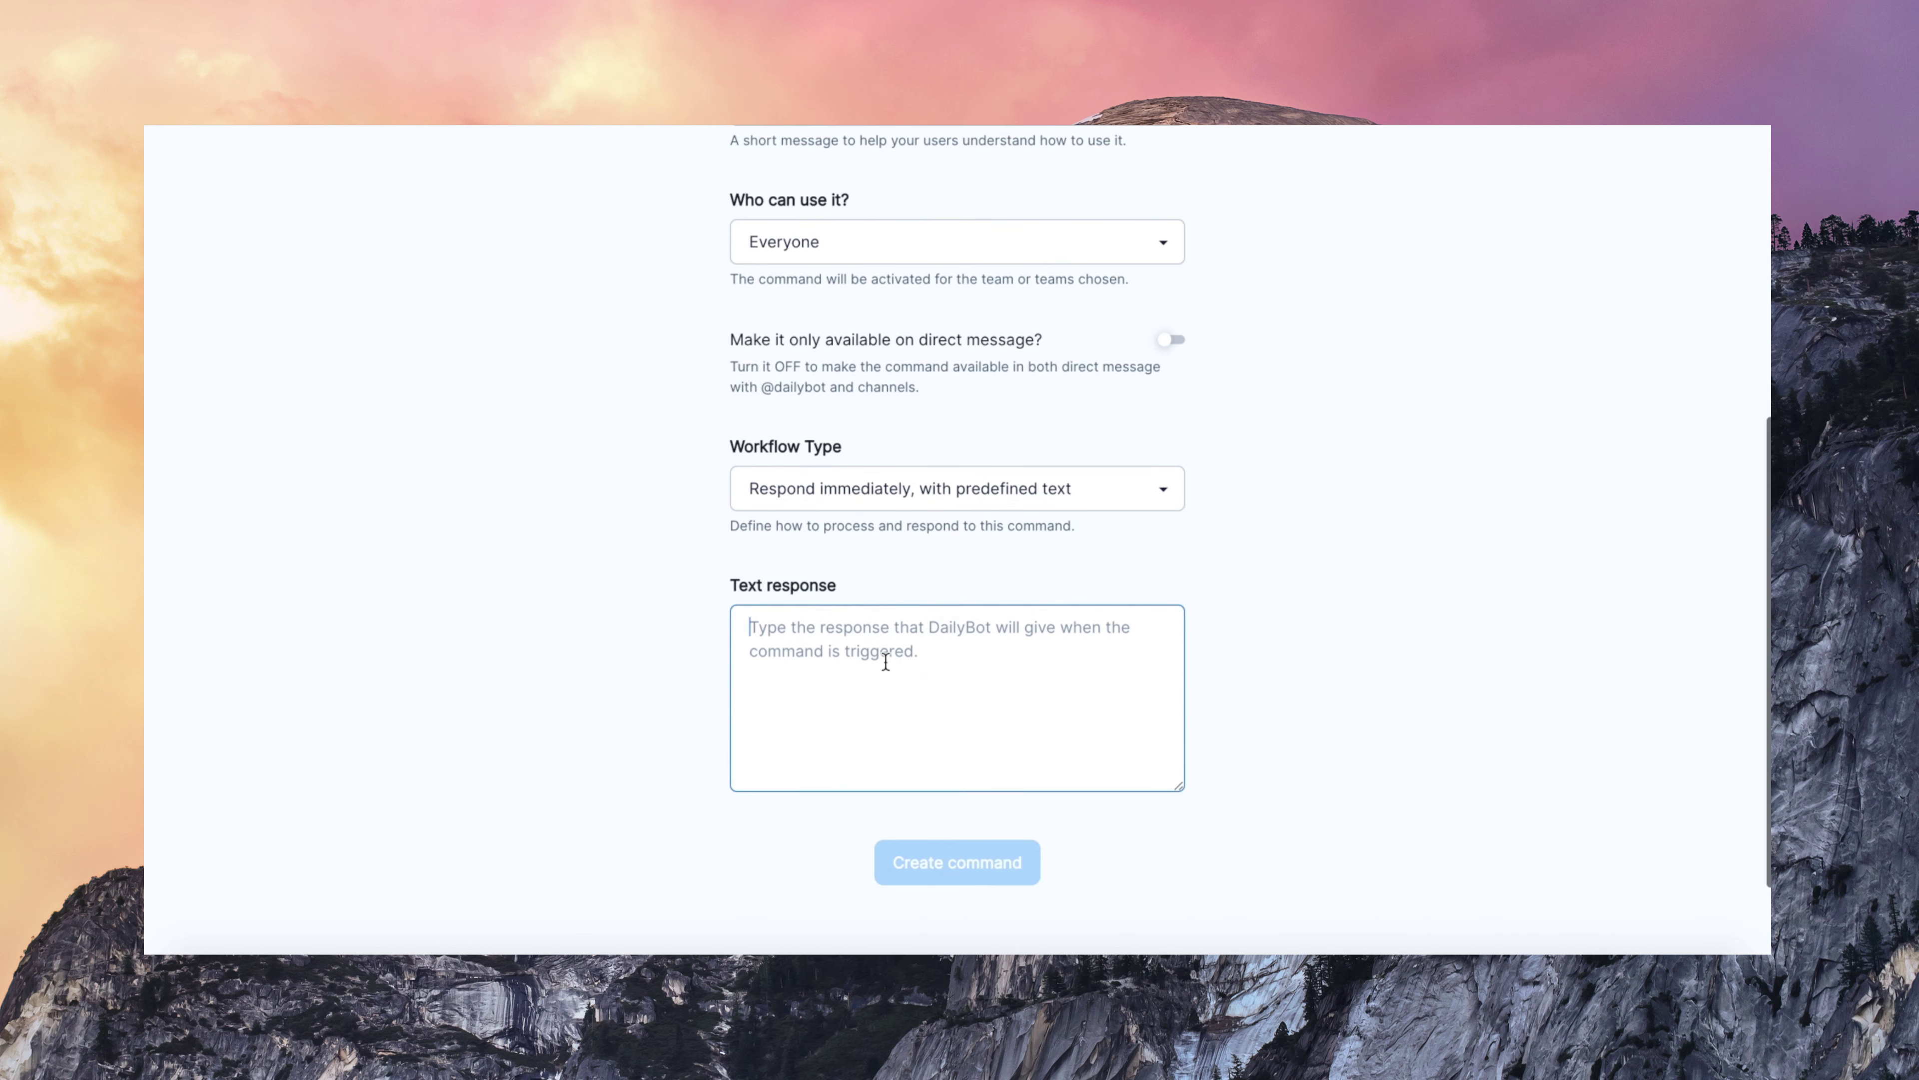
type("Th")
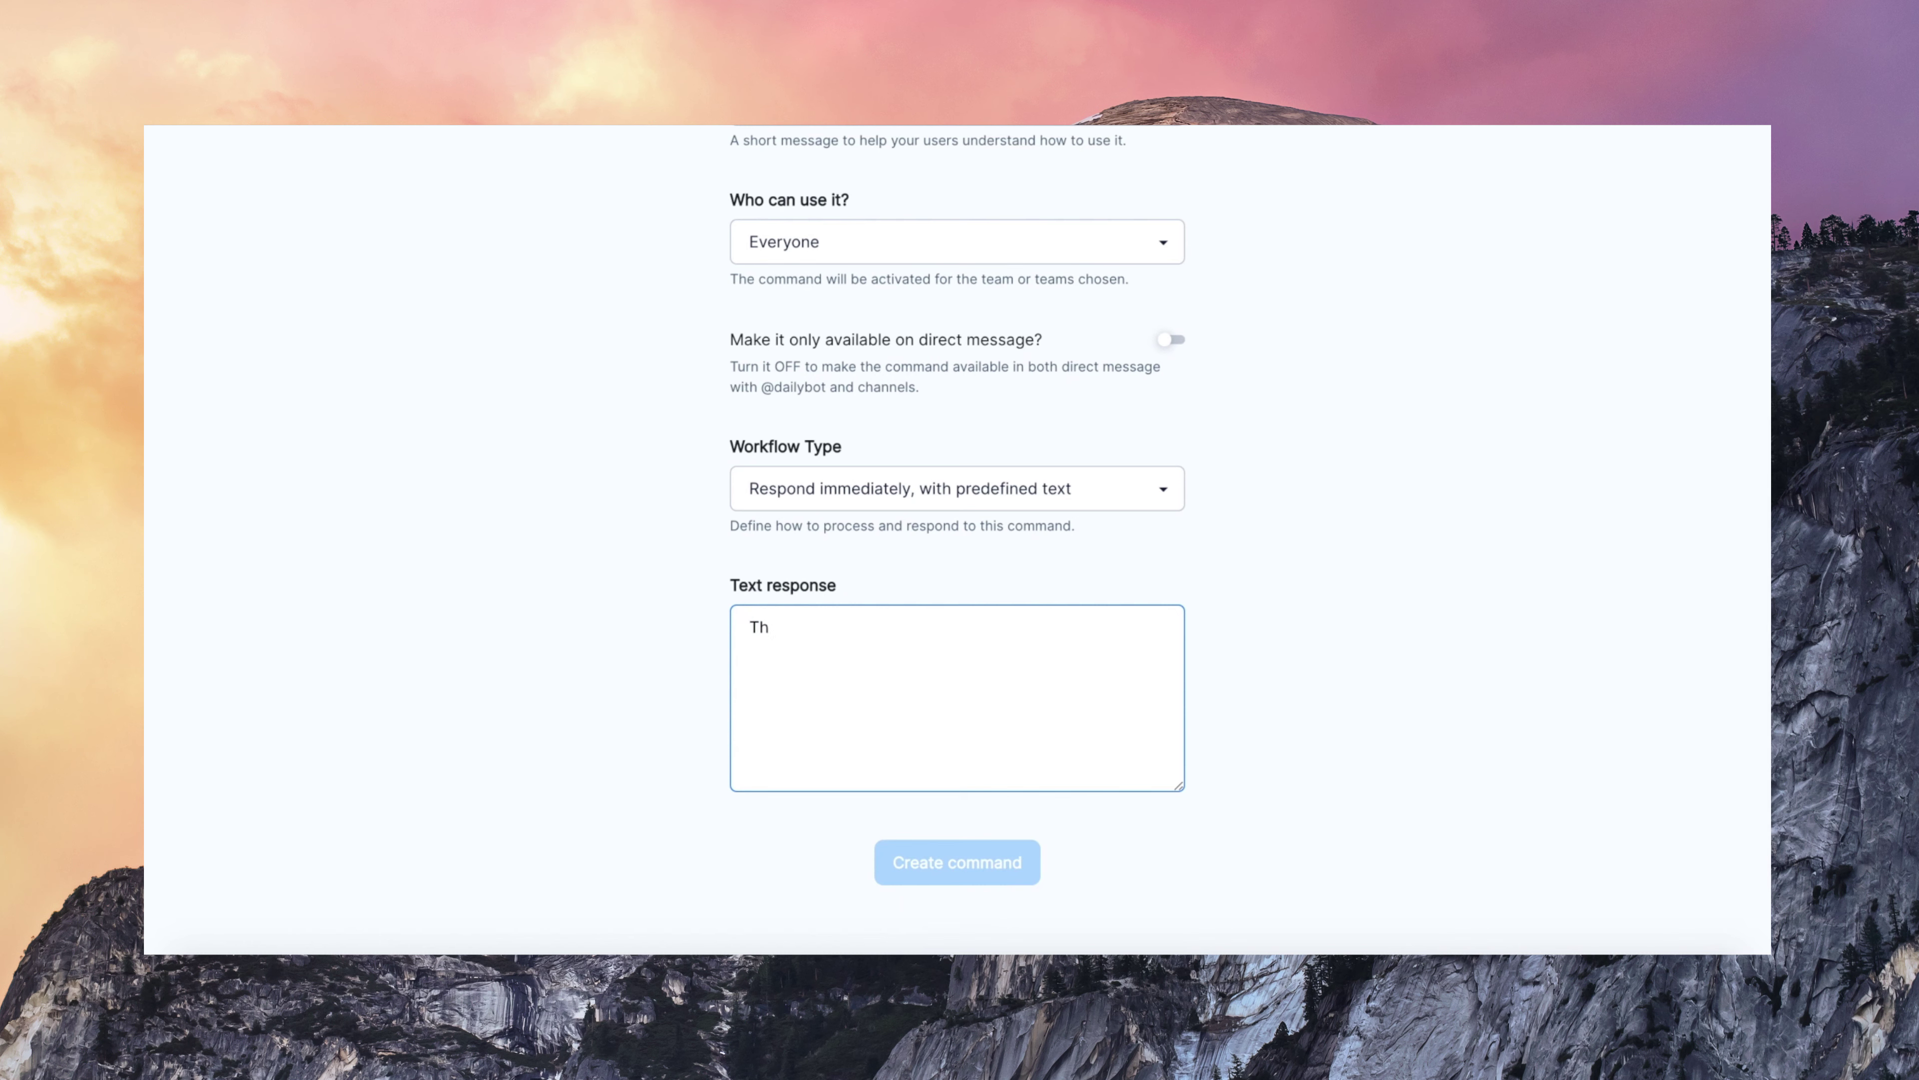
key("BackSpace")
type("Find al")
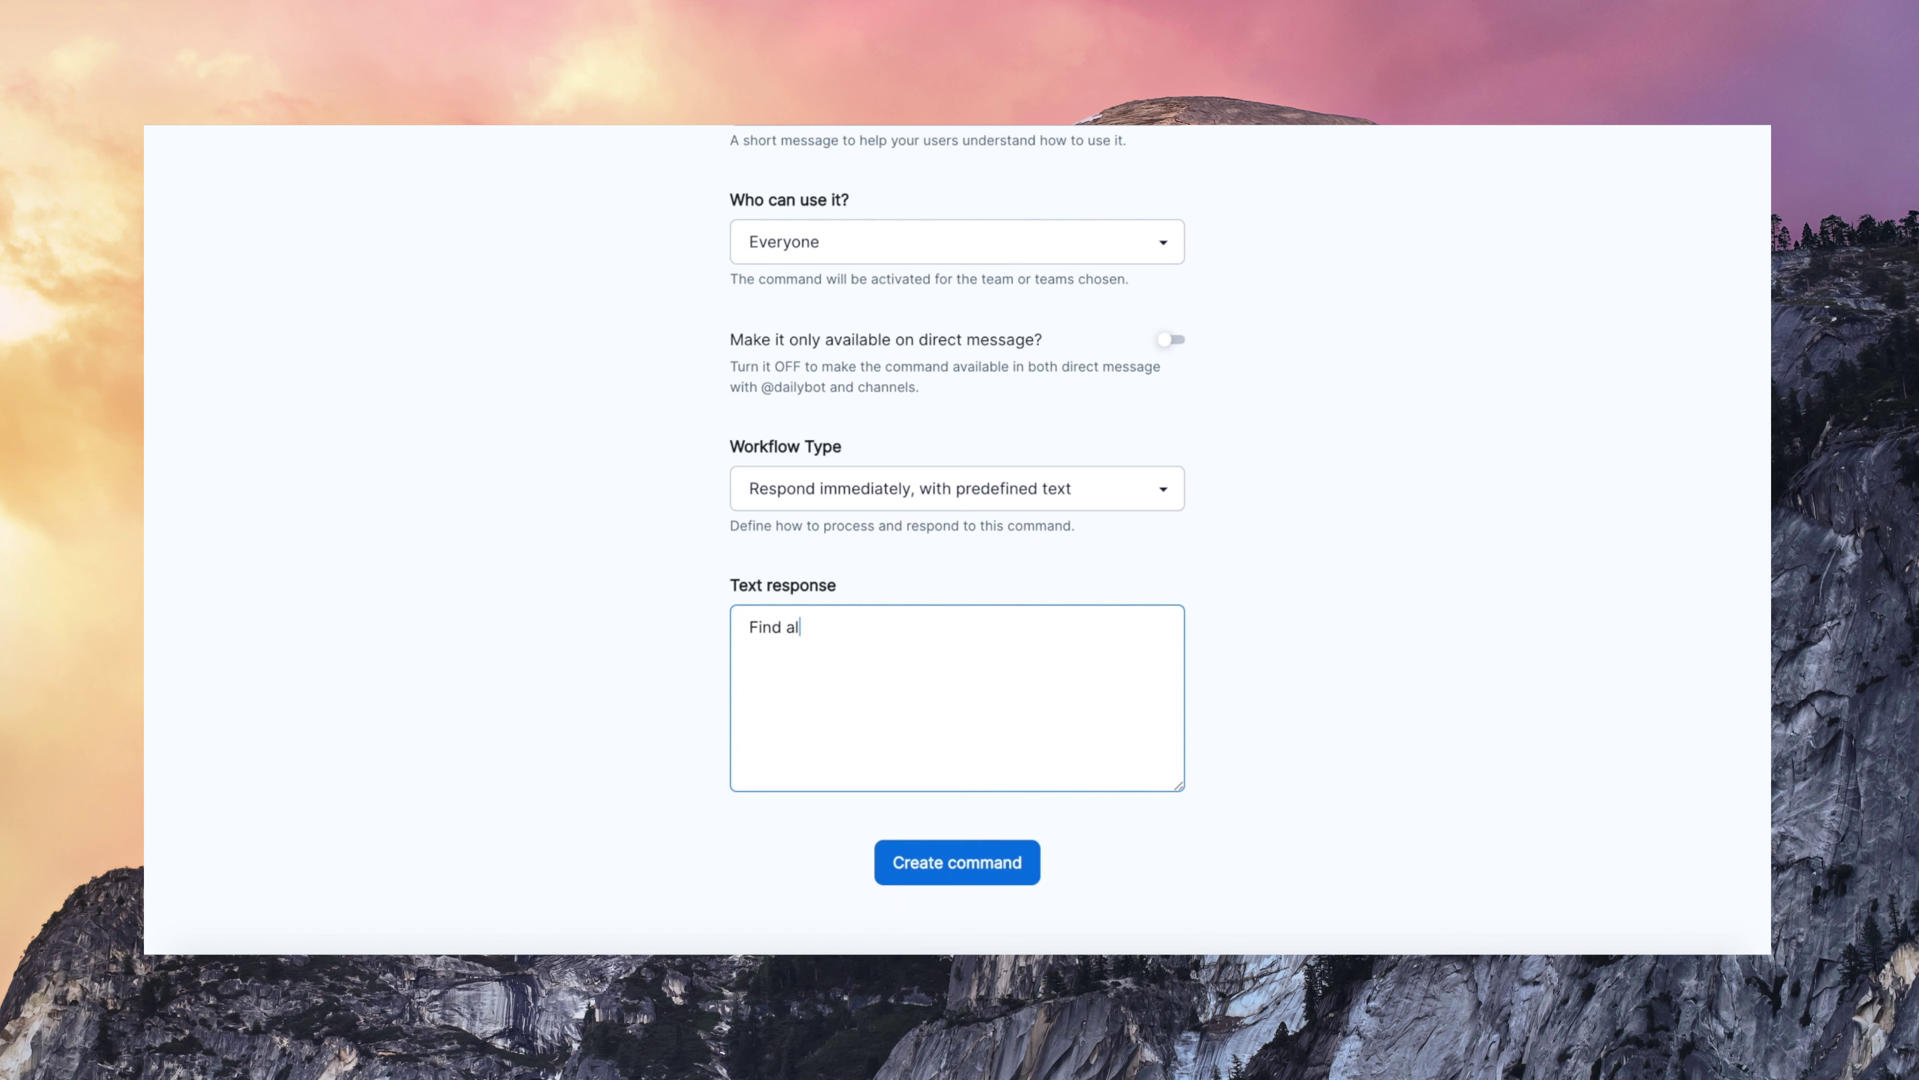
type("l the brand assets, logo and colors")
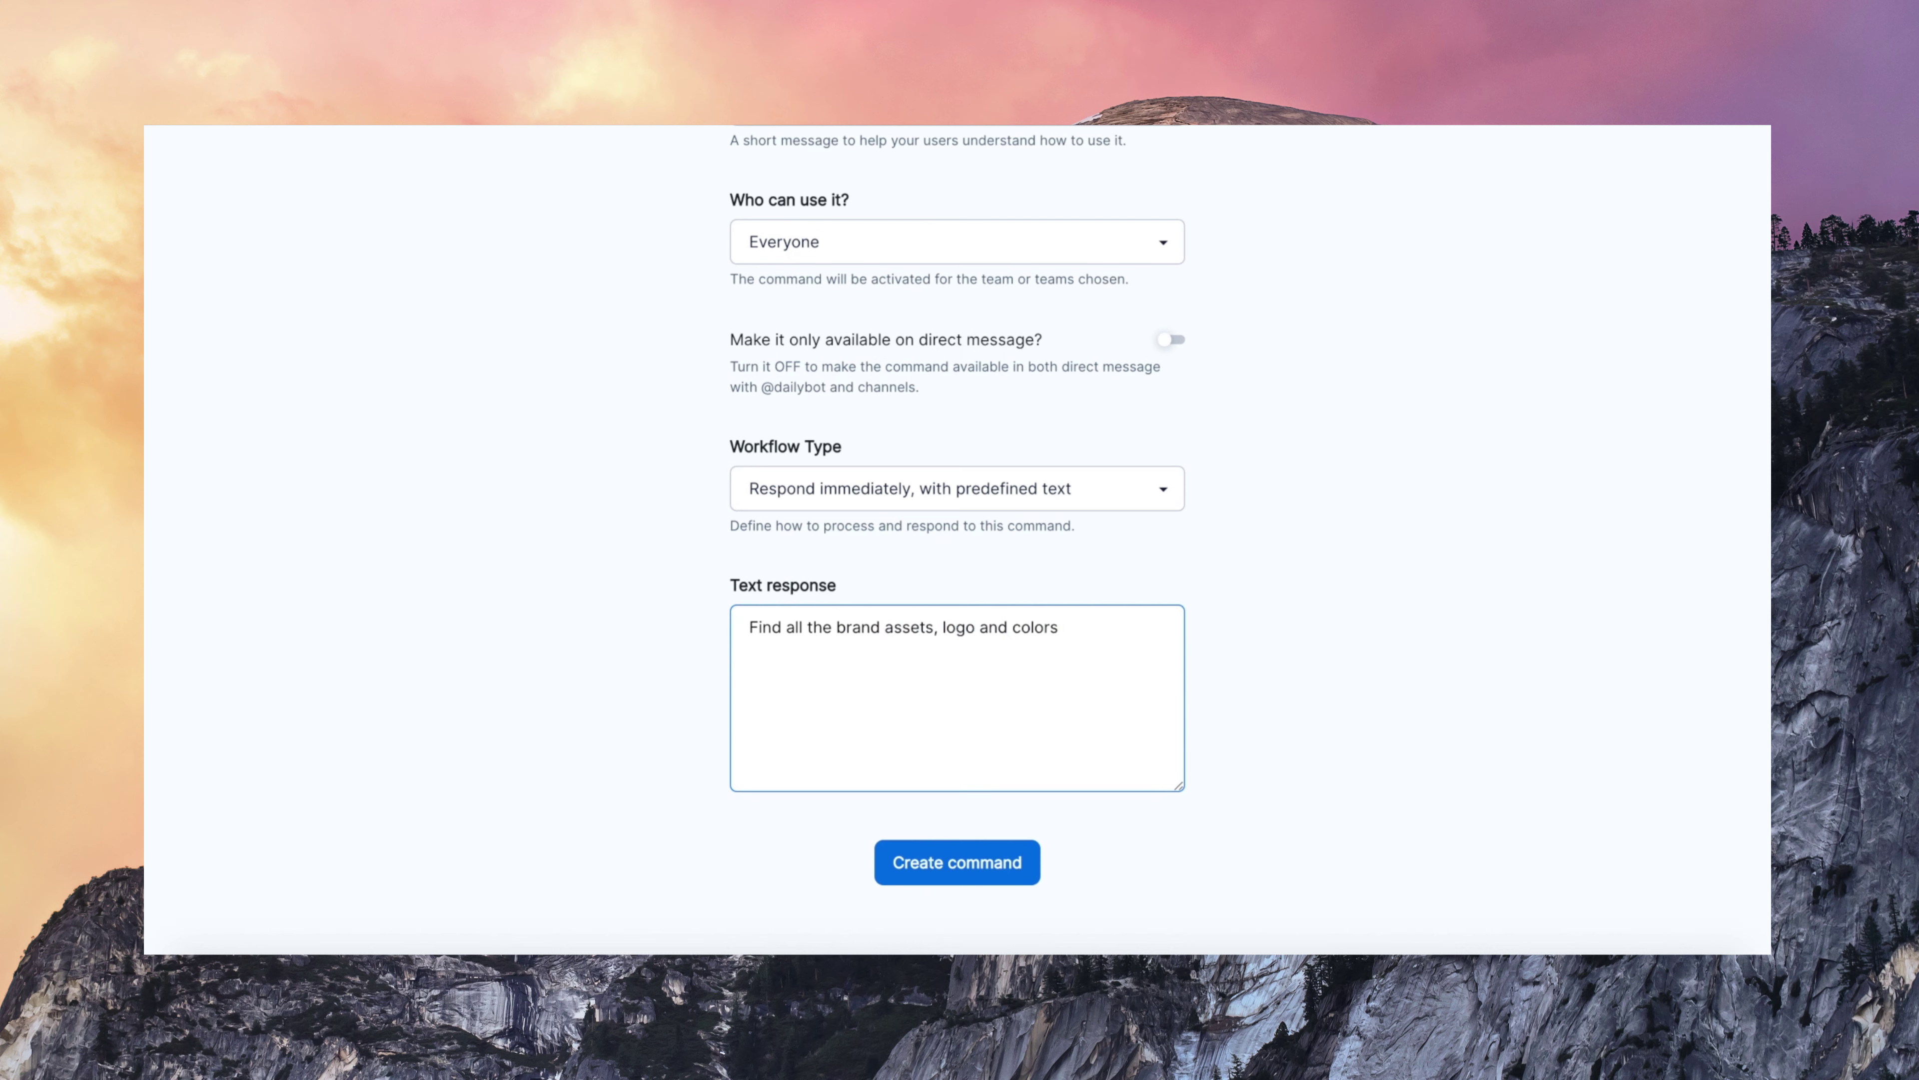
type(" in this folder: www.folder.com/example")
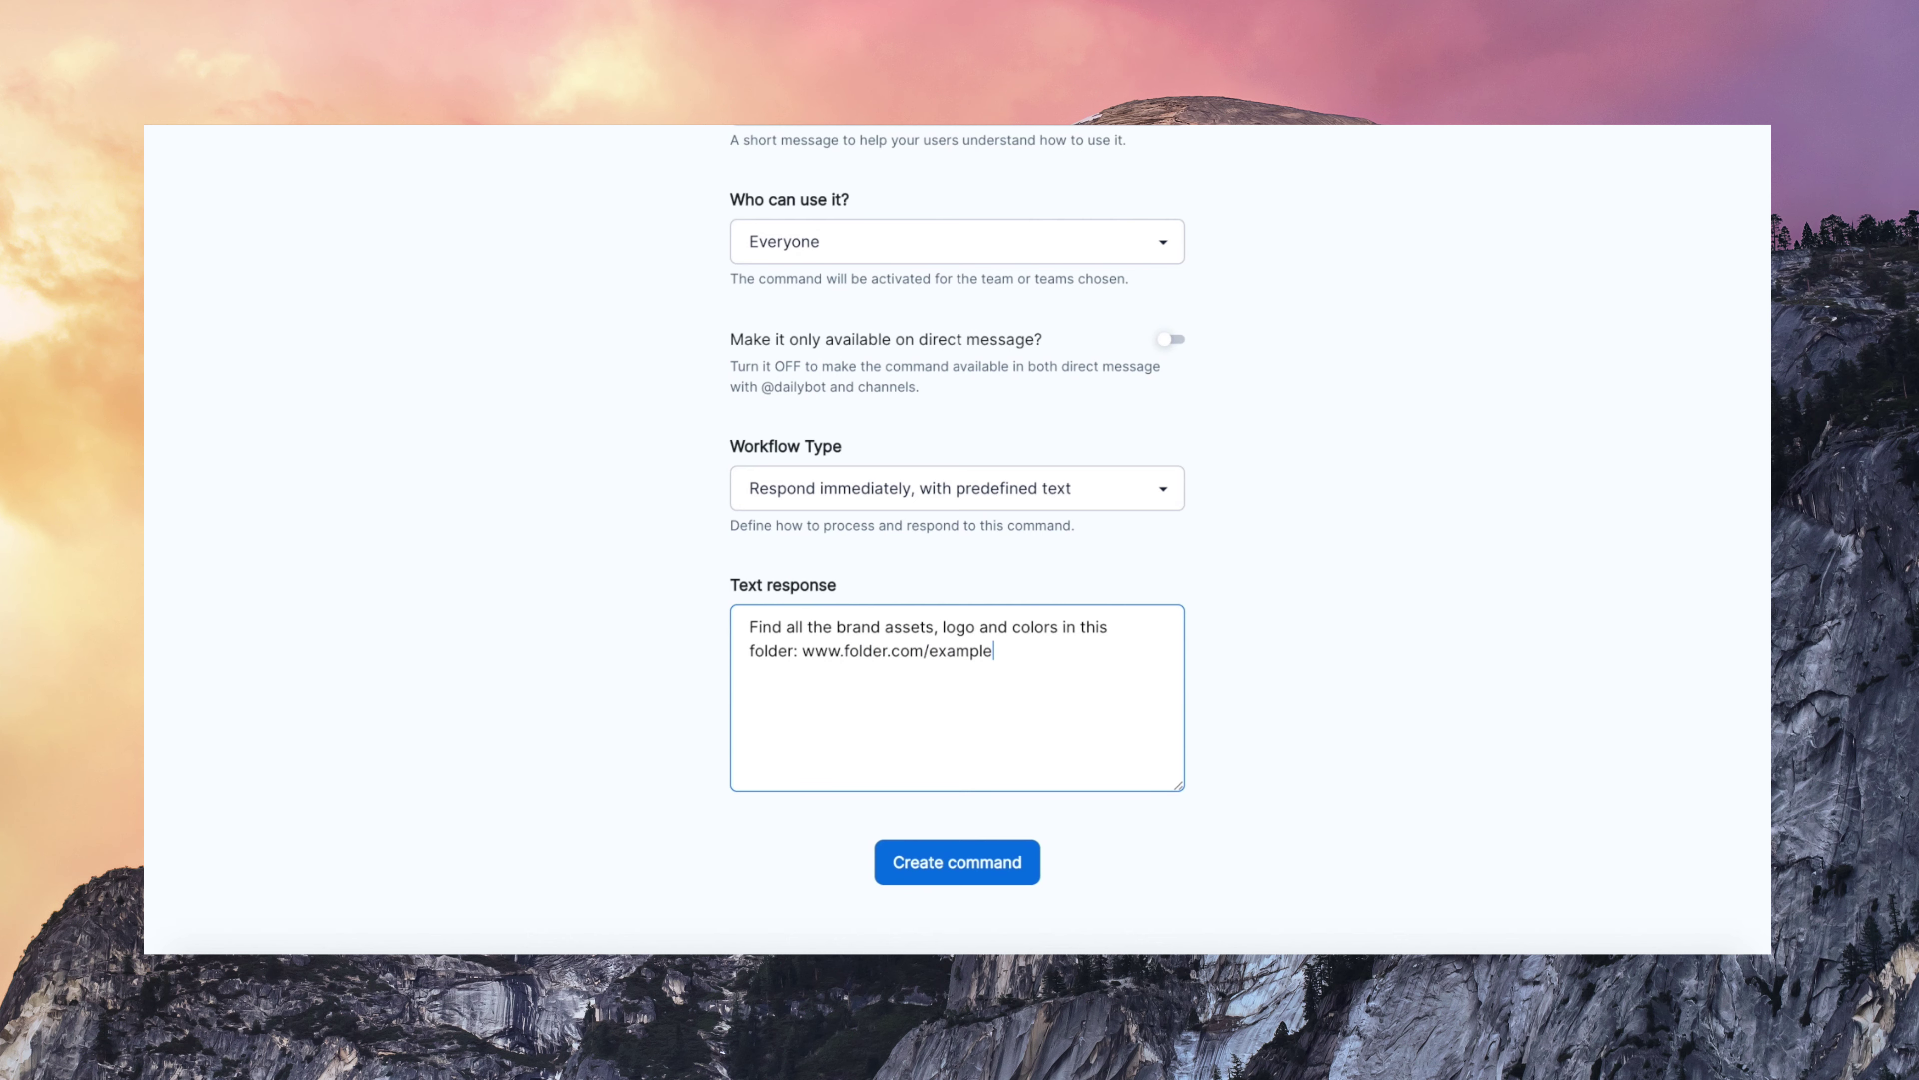
left_click(937, 864)
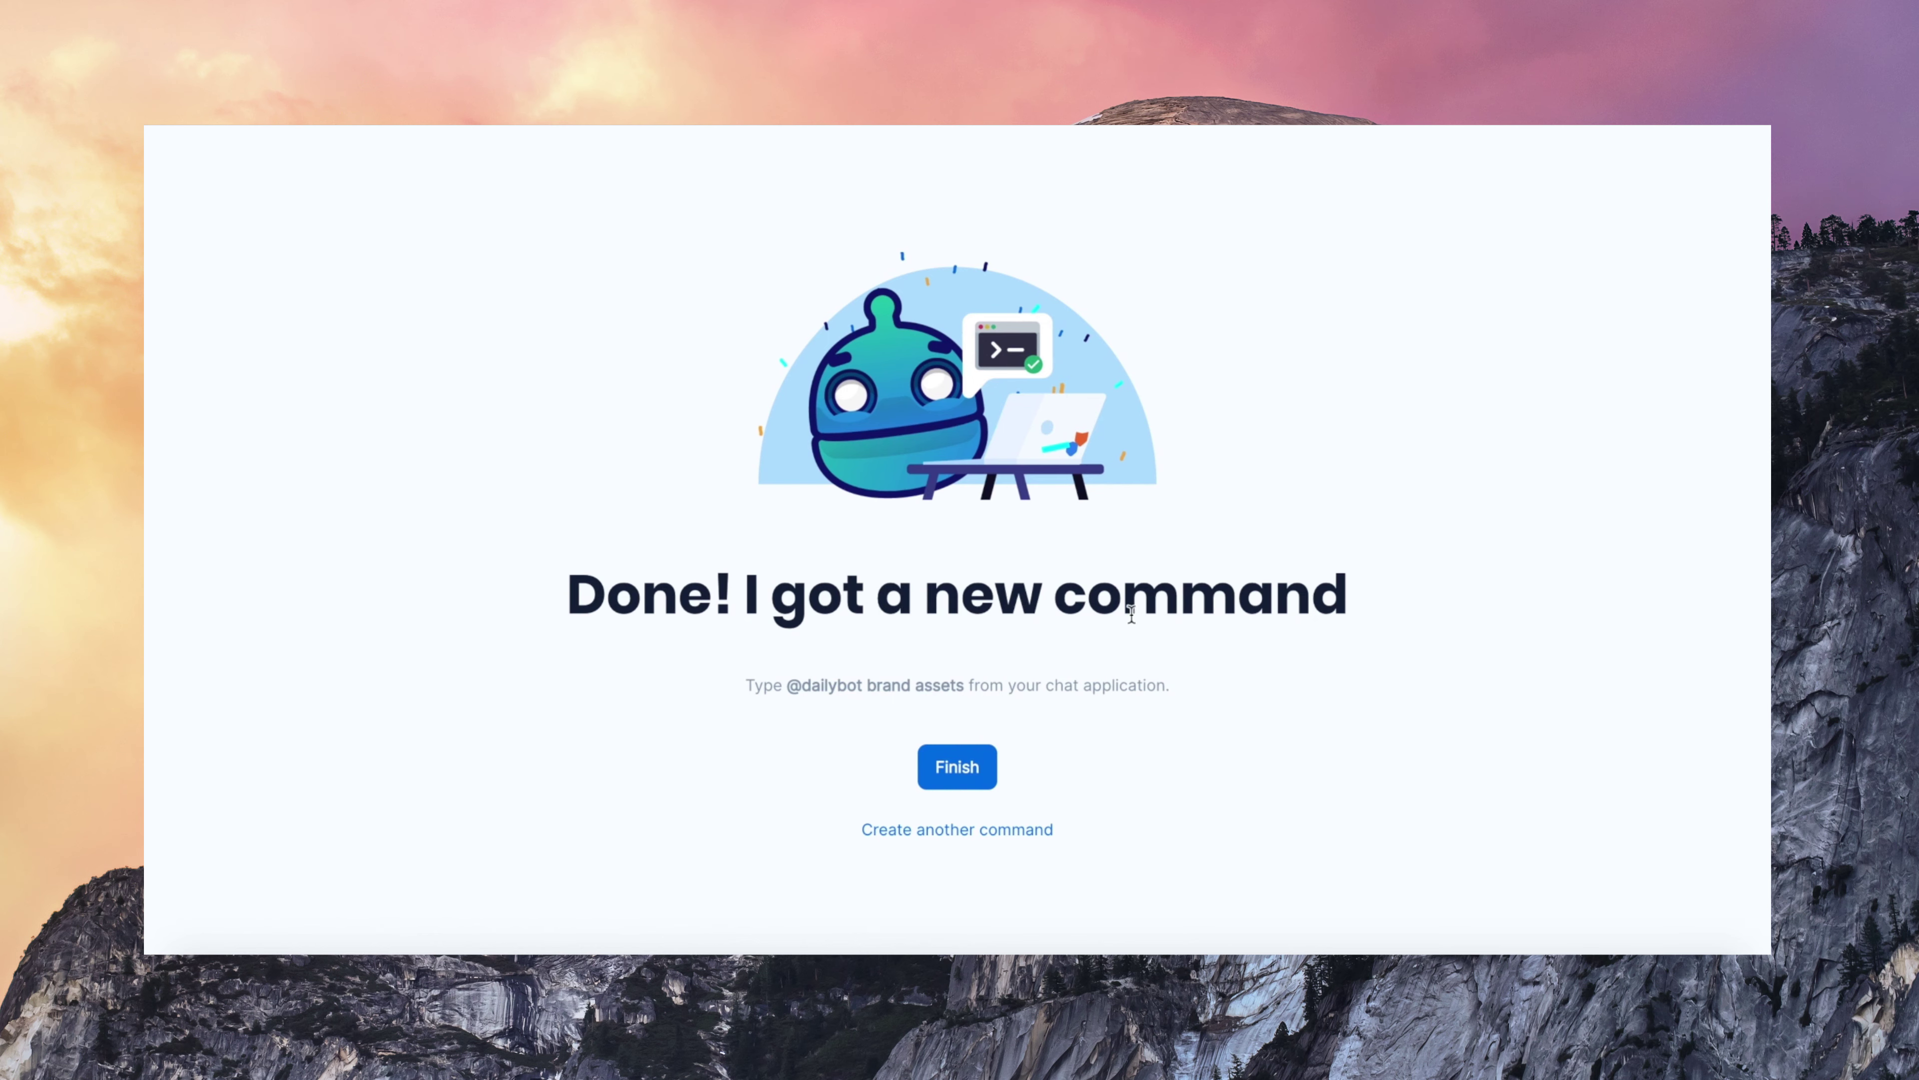
left_click(959, 766)
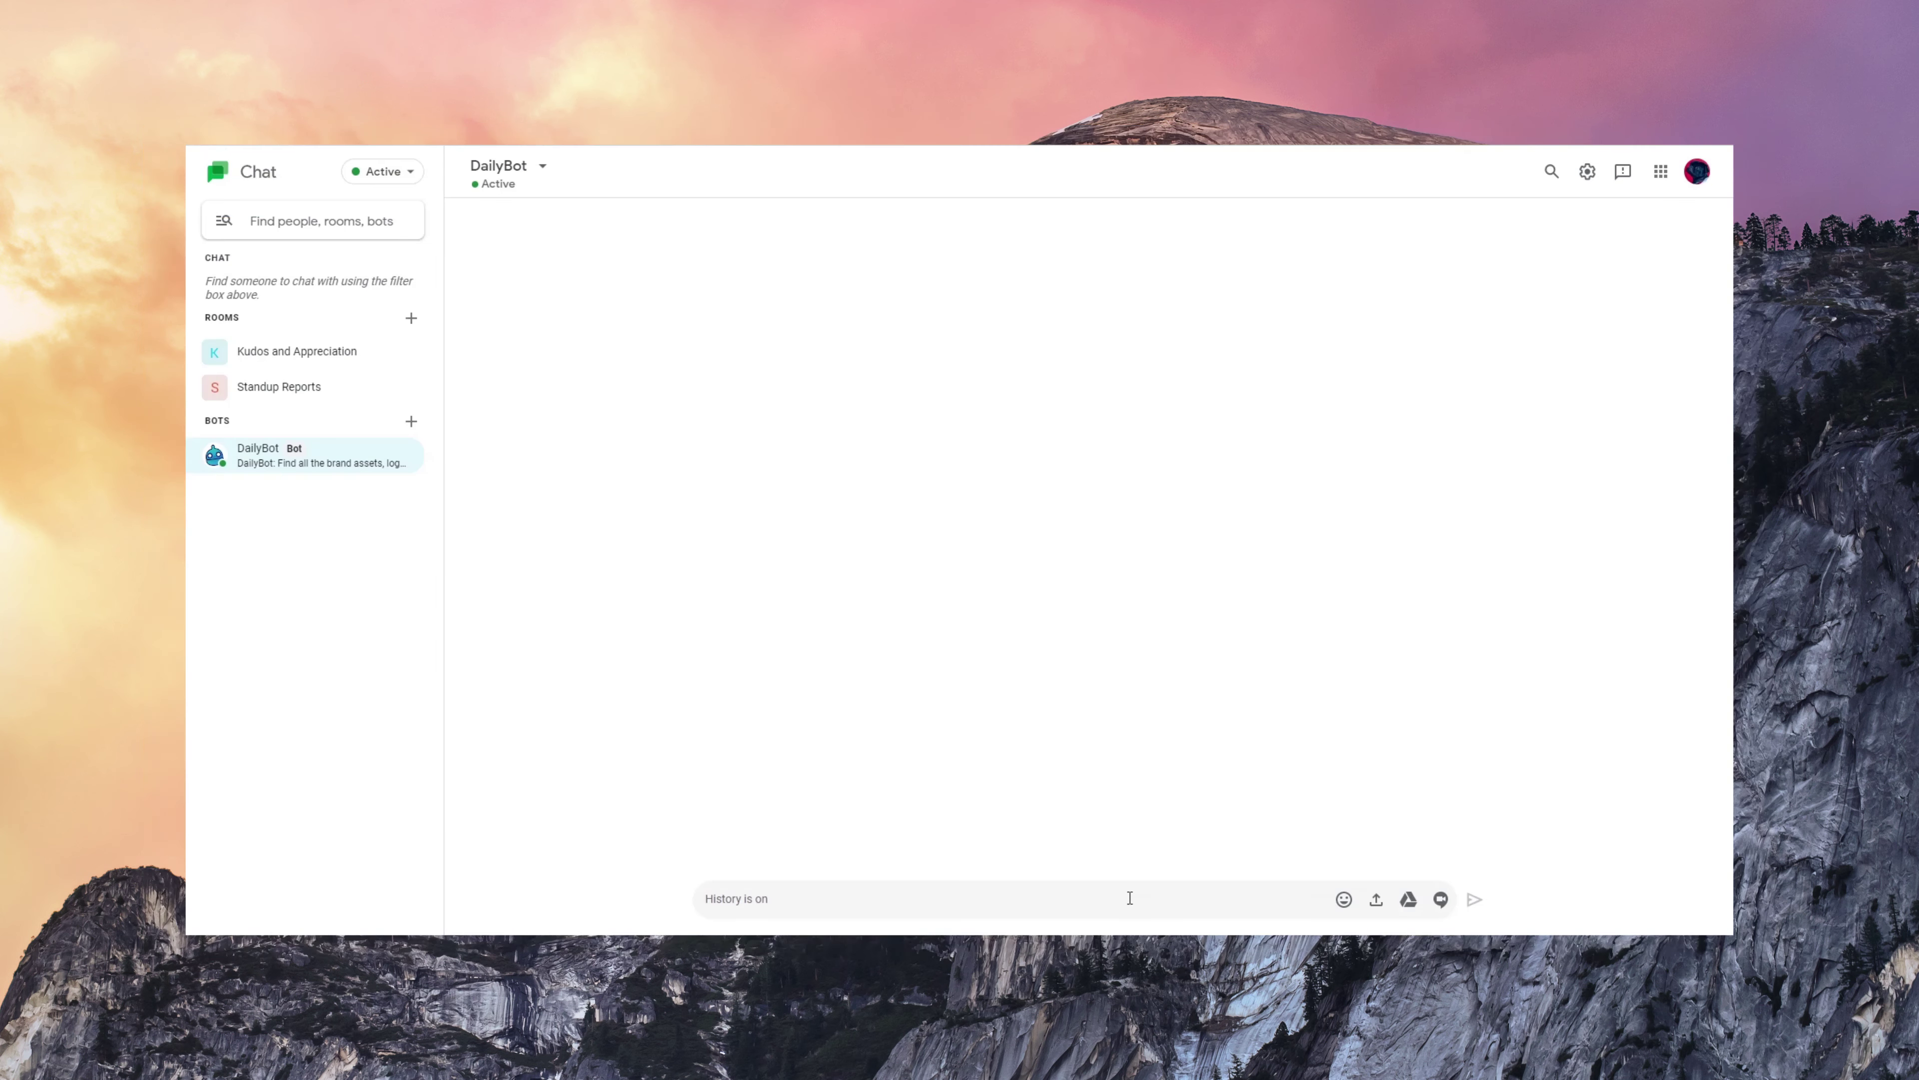
- Send 'brand assets' to DailyBot in the direct message
type("brand assets")
key("Return")
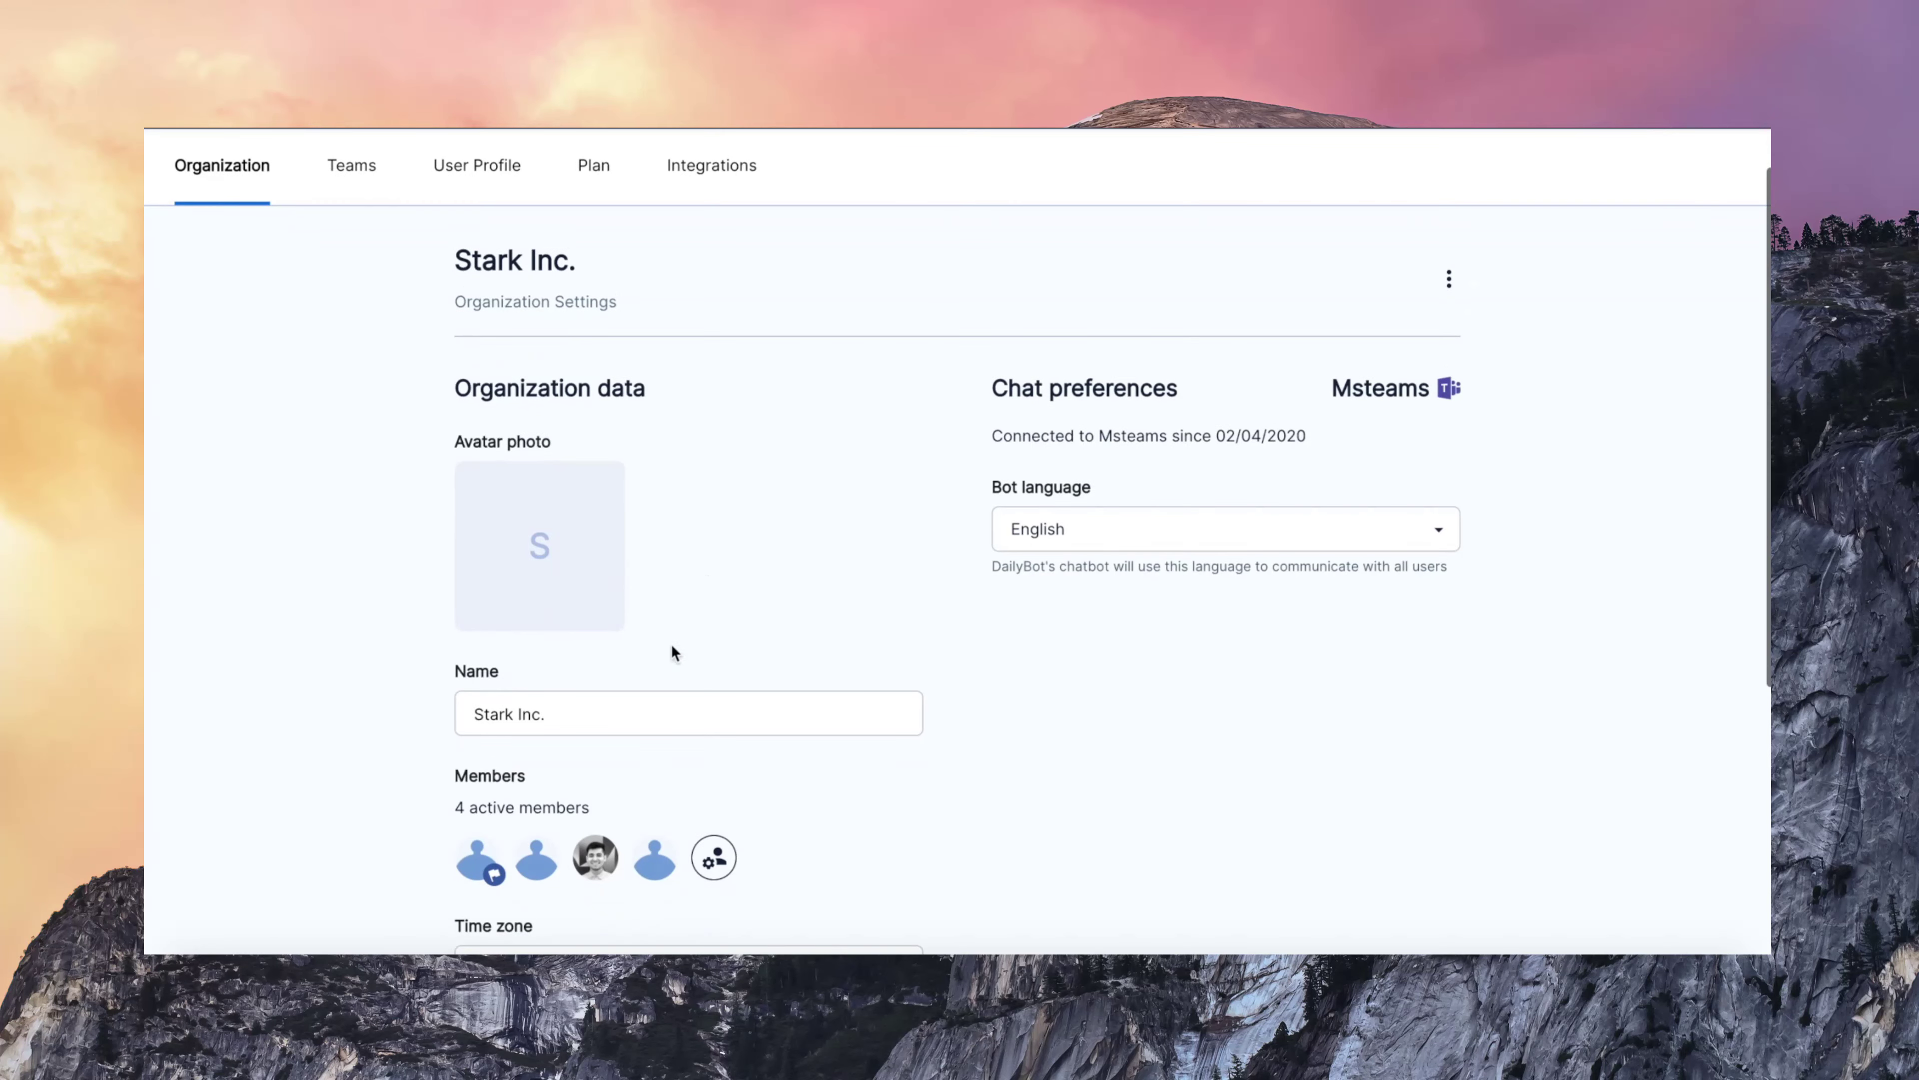
scroll(446, 733, "down", 3)
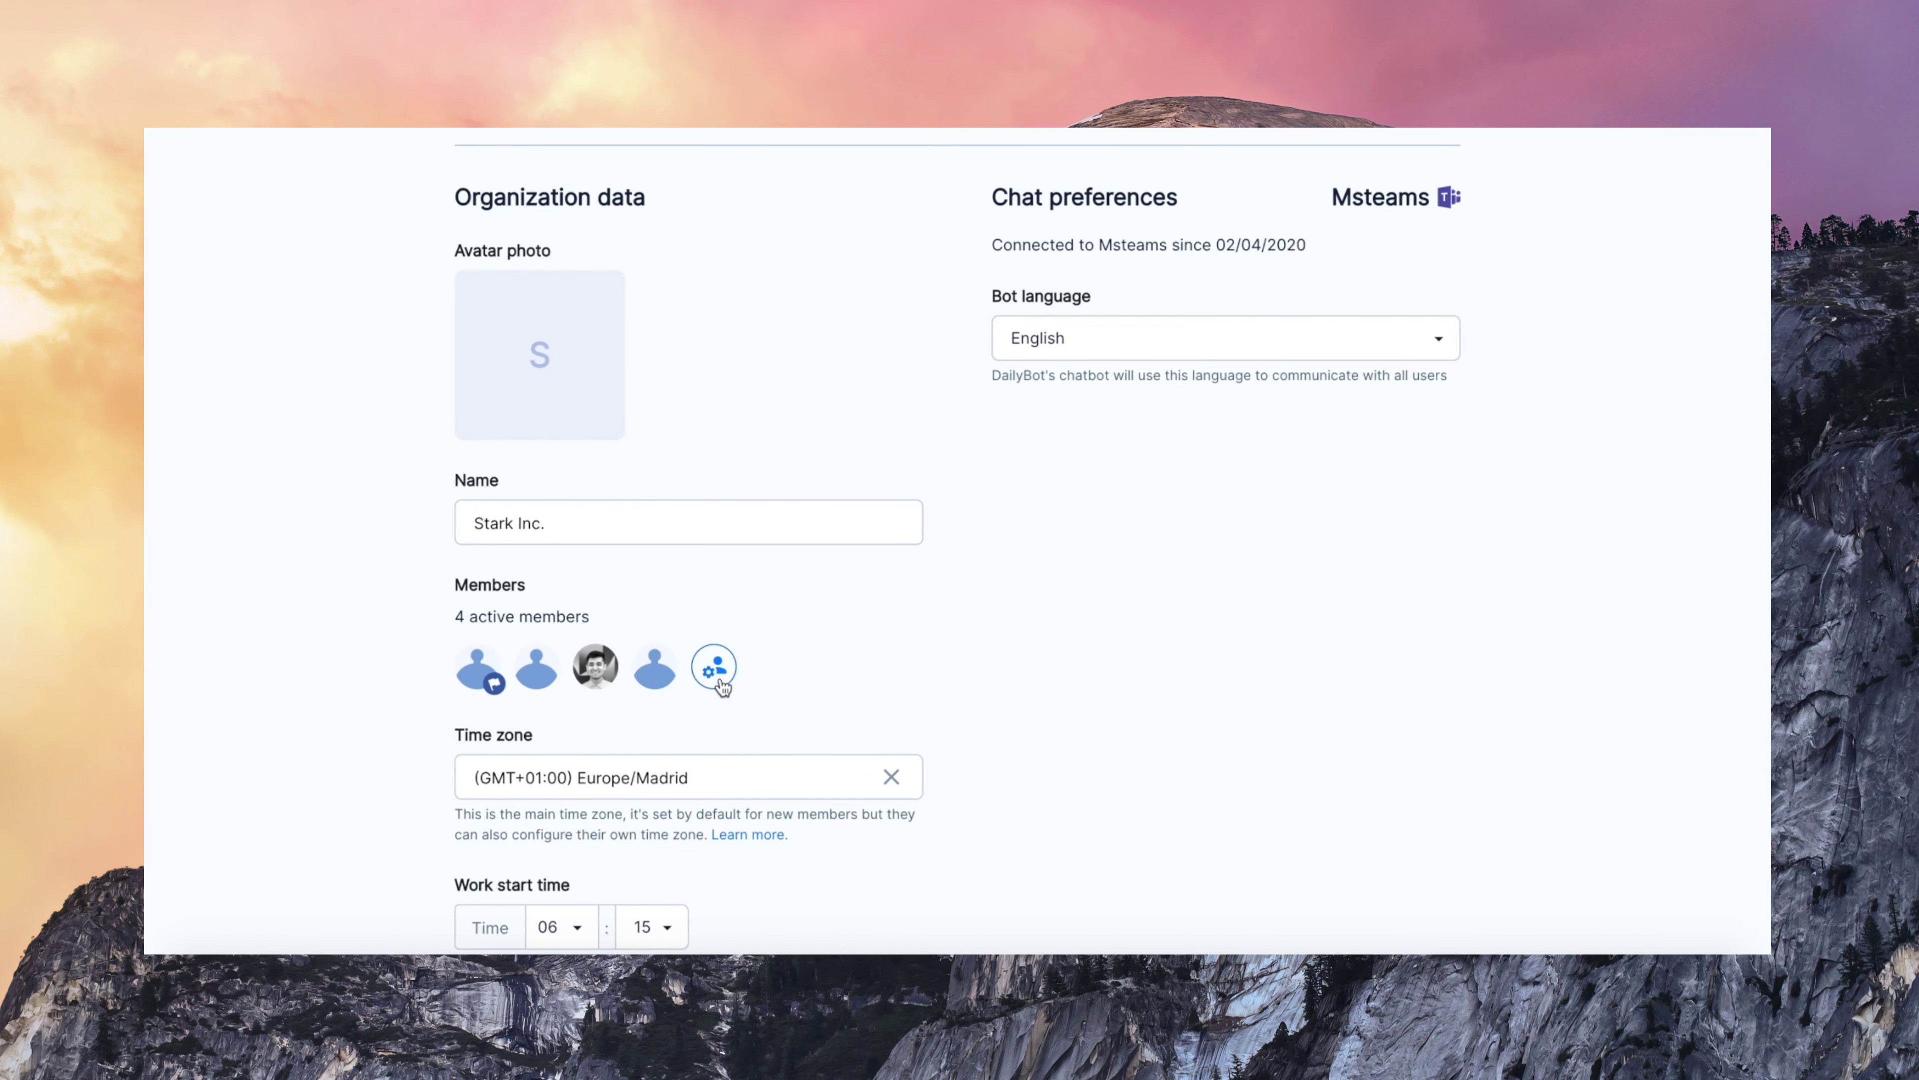
- View the organization's member list in Organization settings, then close it
left_click(714, 667)
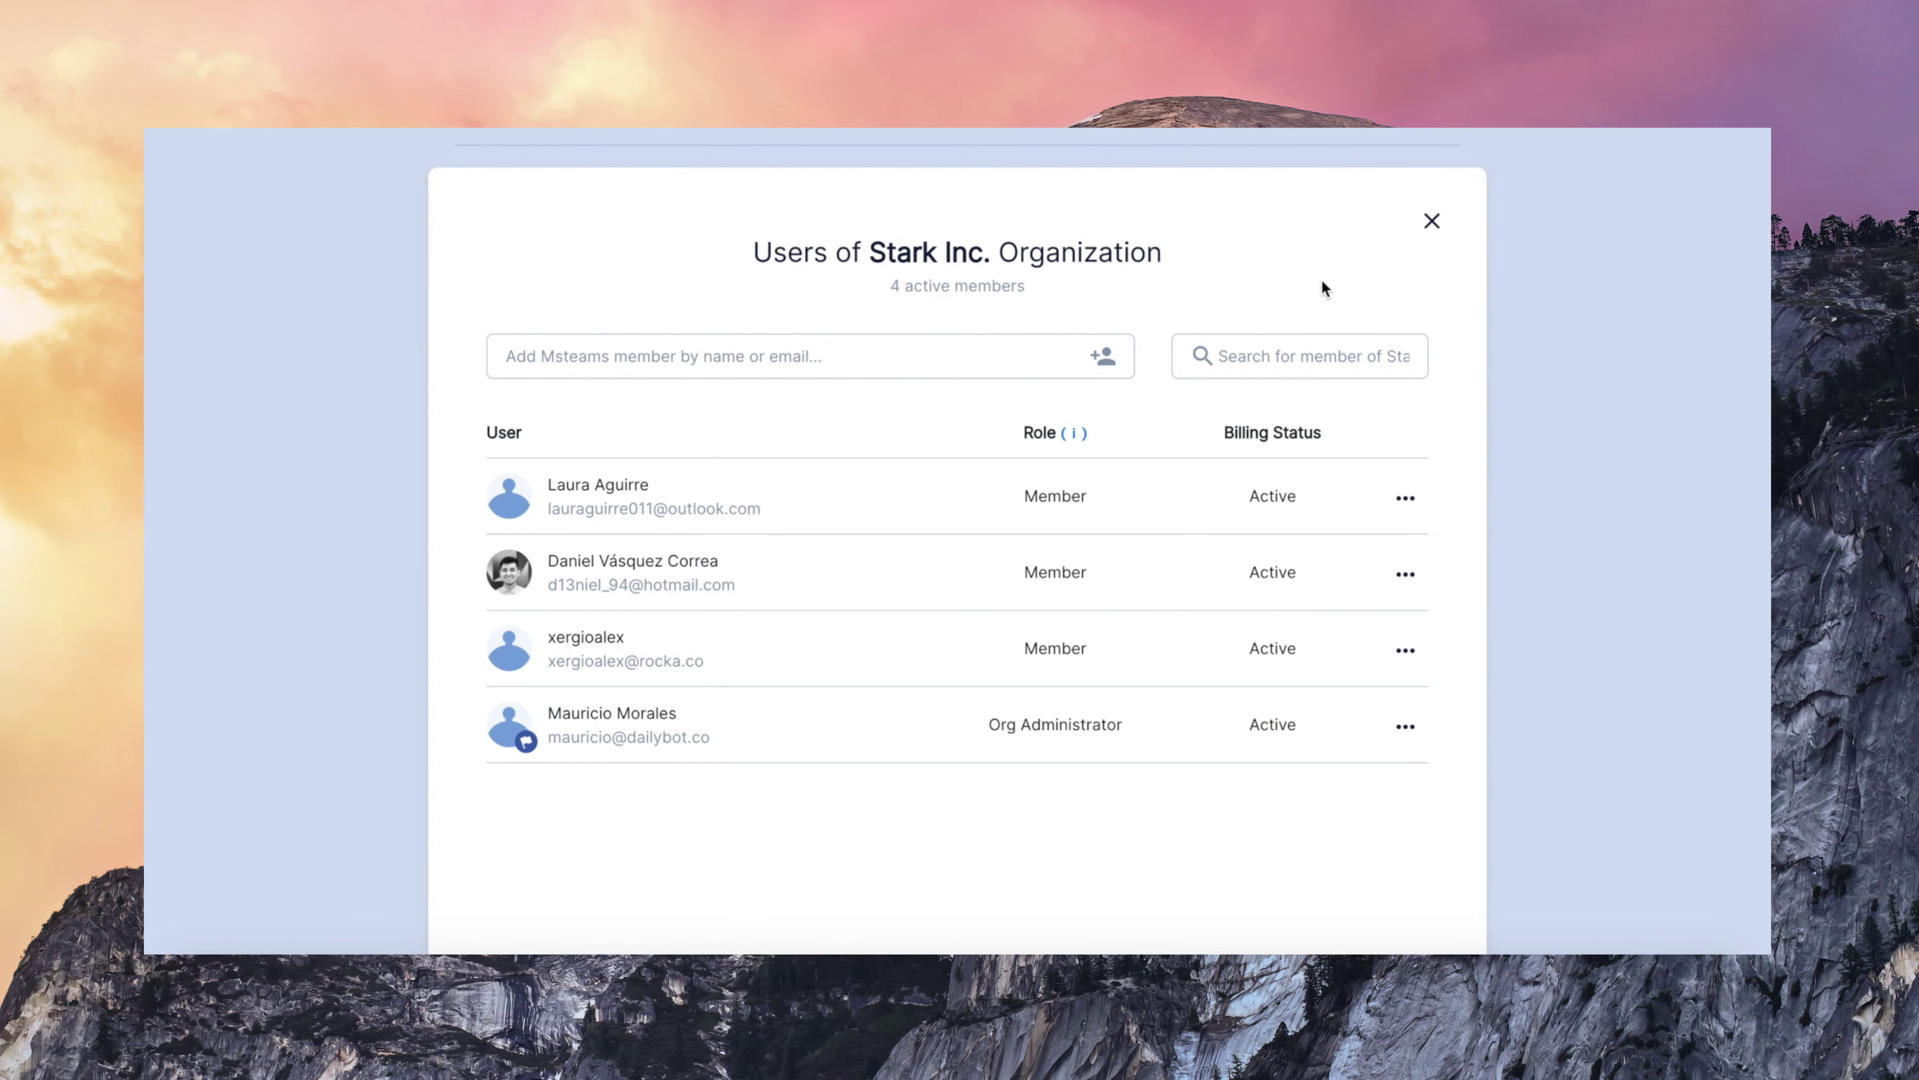
left_click(1433, 222)
- In the Teams settings, view the Quality Assurance team's members
scroll(741, 457, "up", 4)
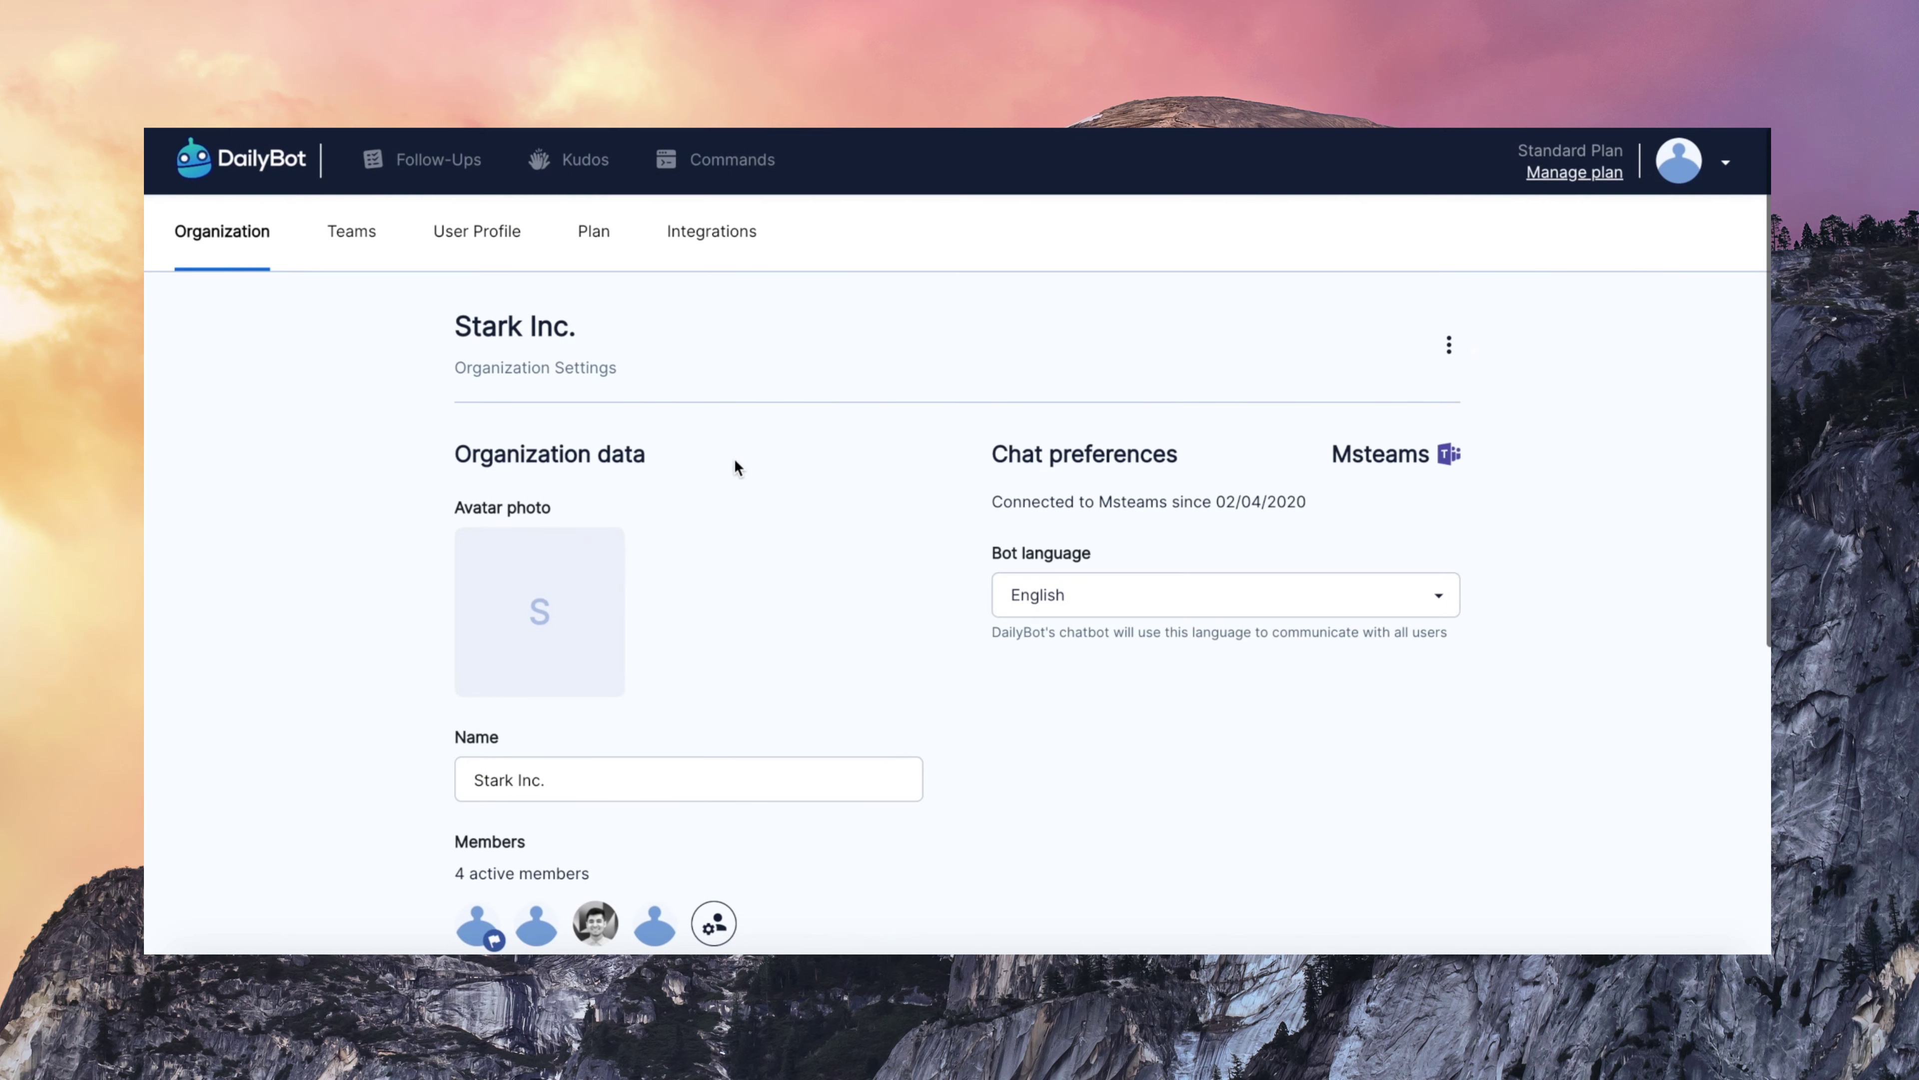
left_click(362, 263)
scroll(982, 462, "down", 2)
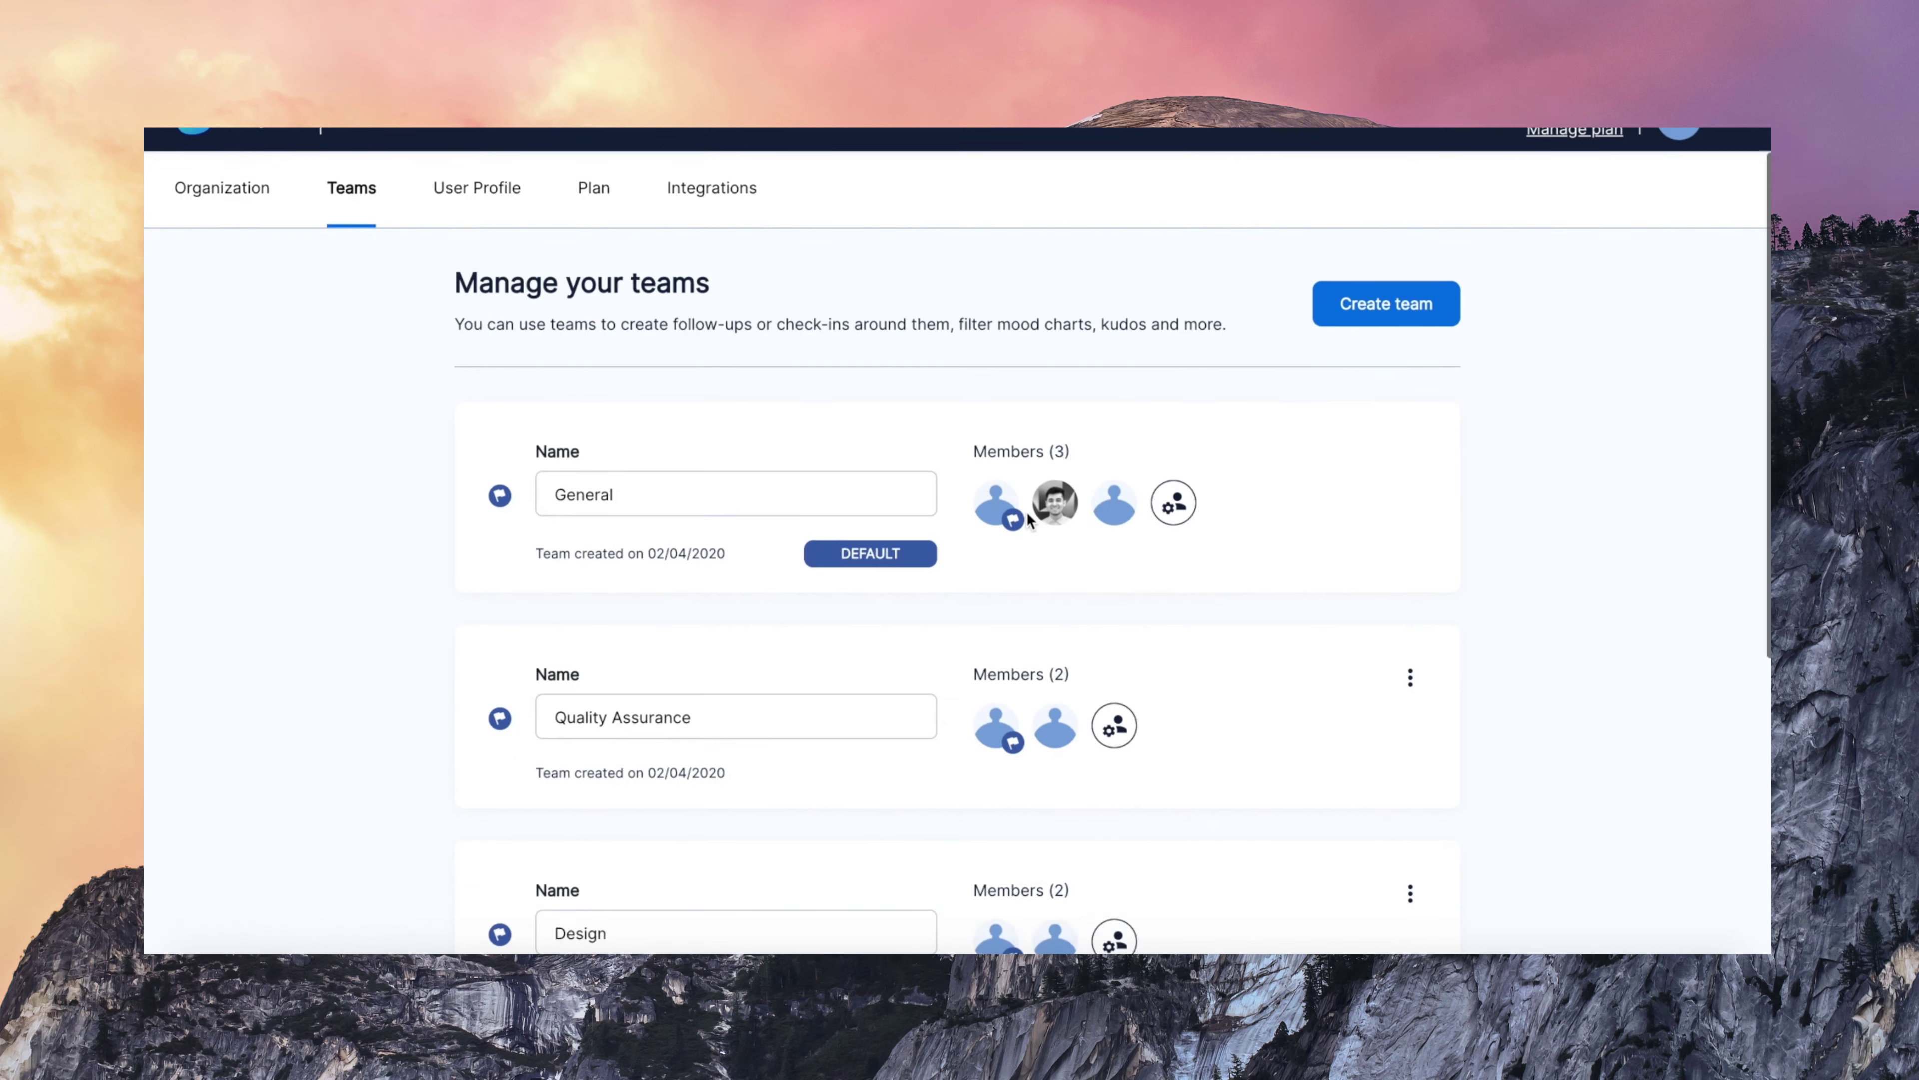
scroll(1028, 575, "down", 3)
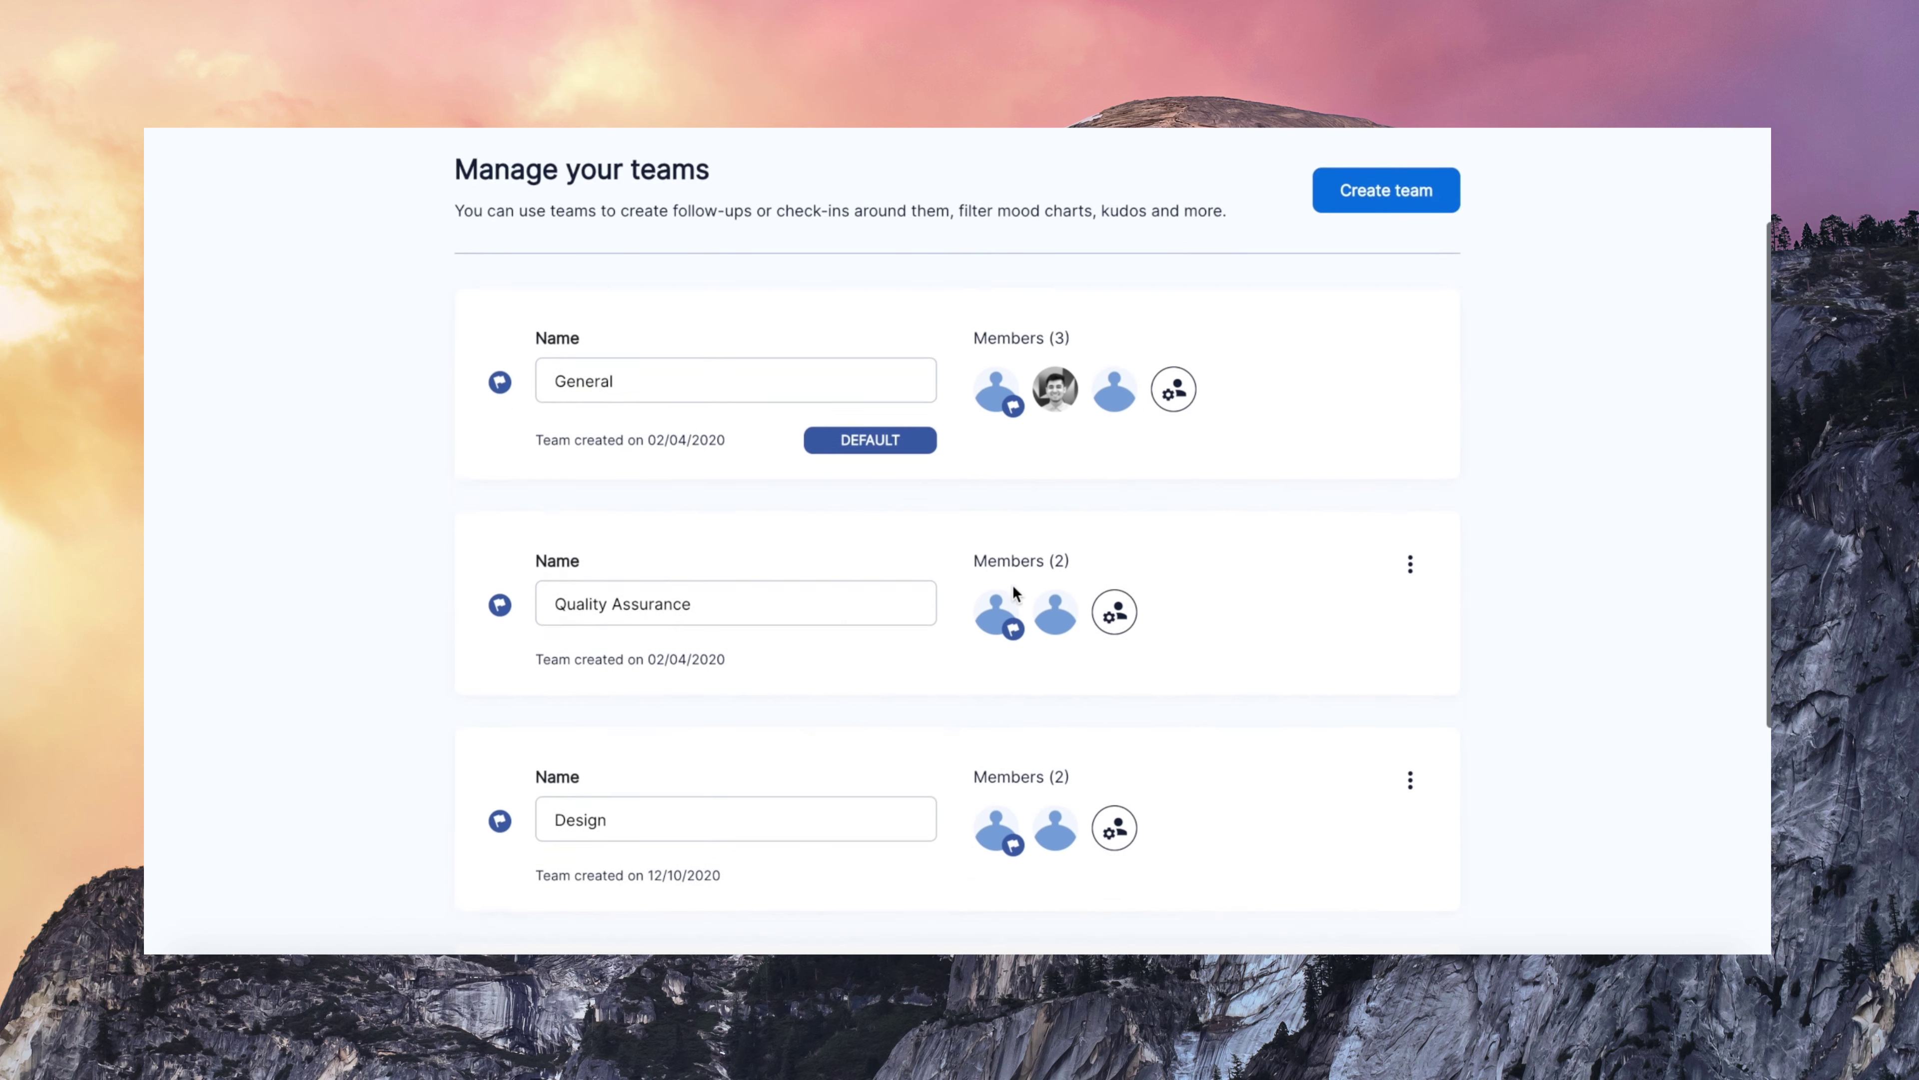
left_click(1113, 576)
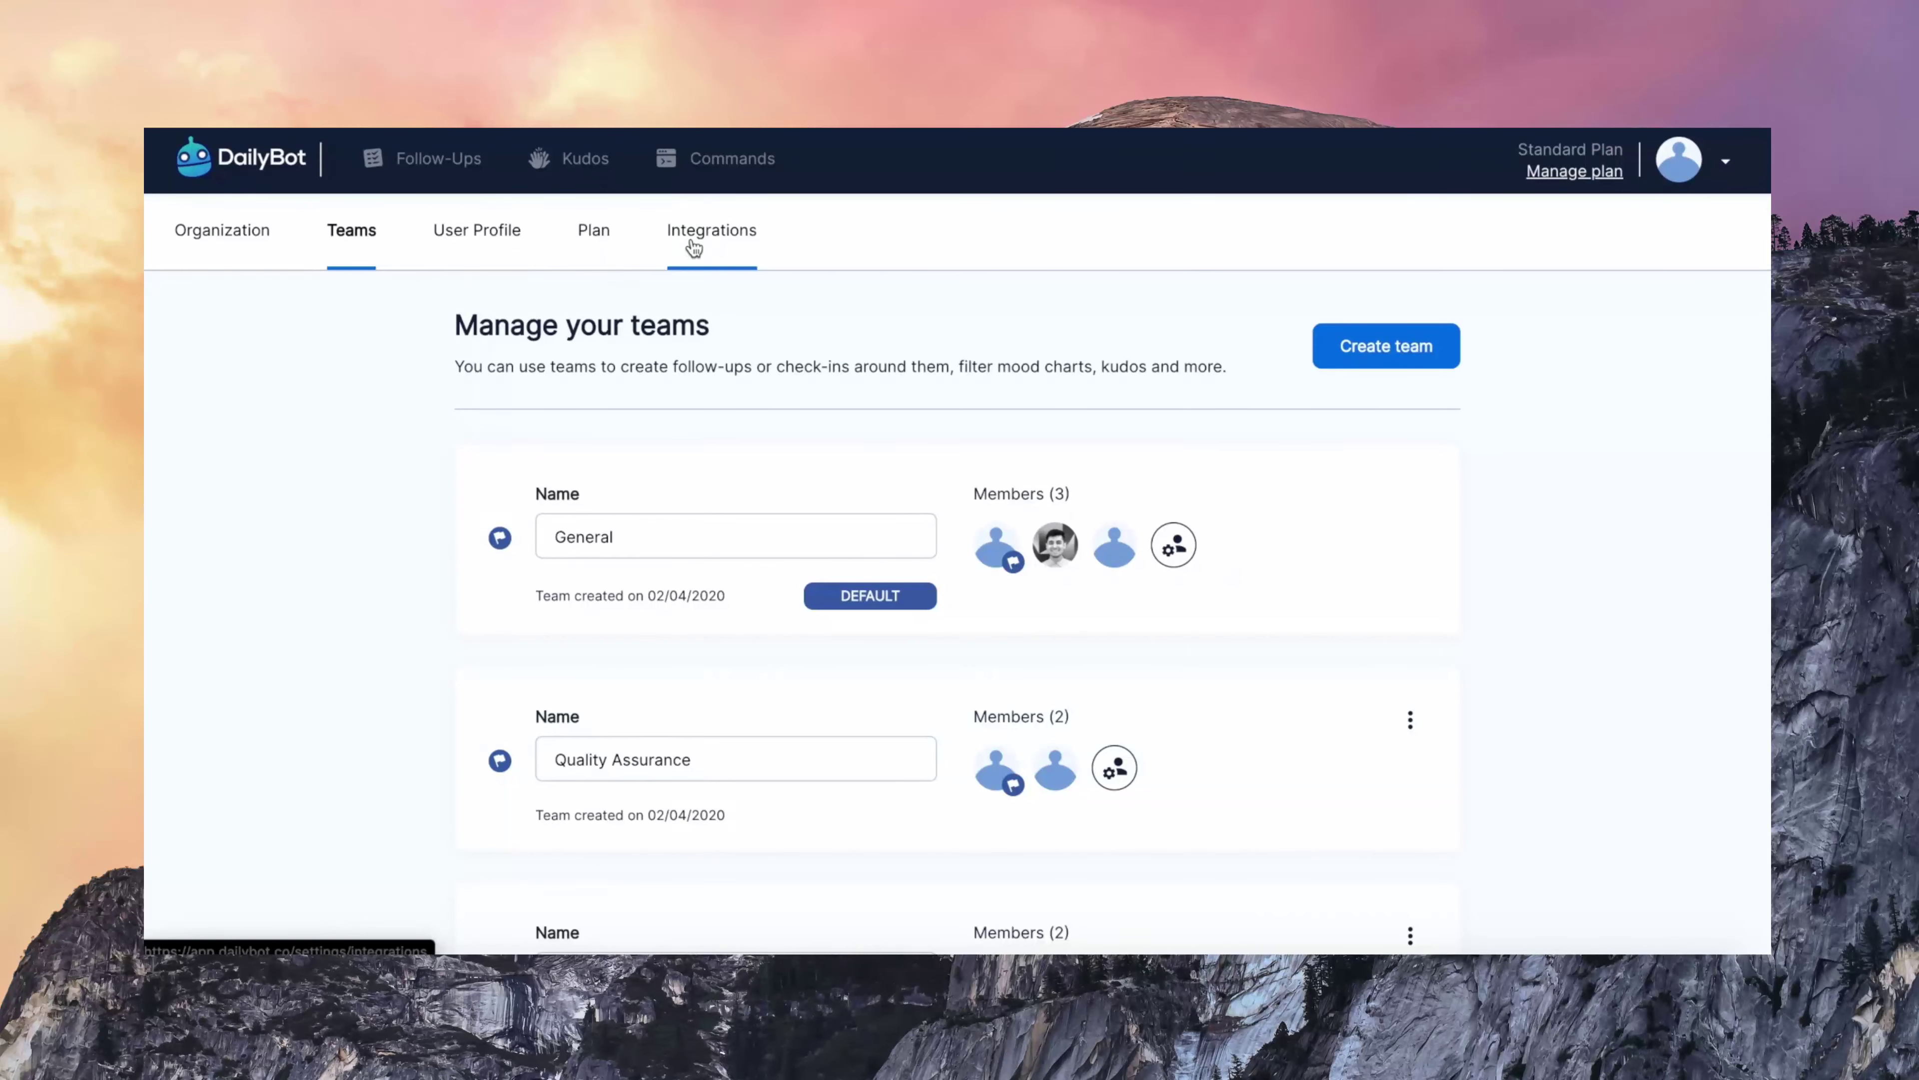
- Go to Integrations settings and view the empty Outgoing Webhooks page
left_click(693, 248)
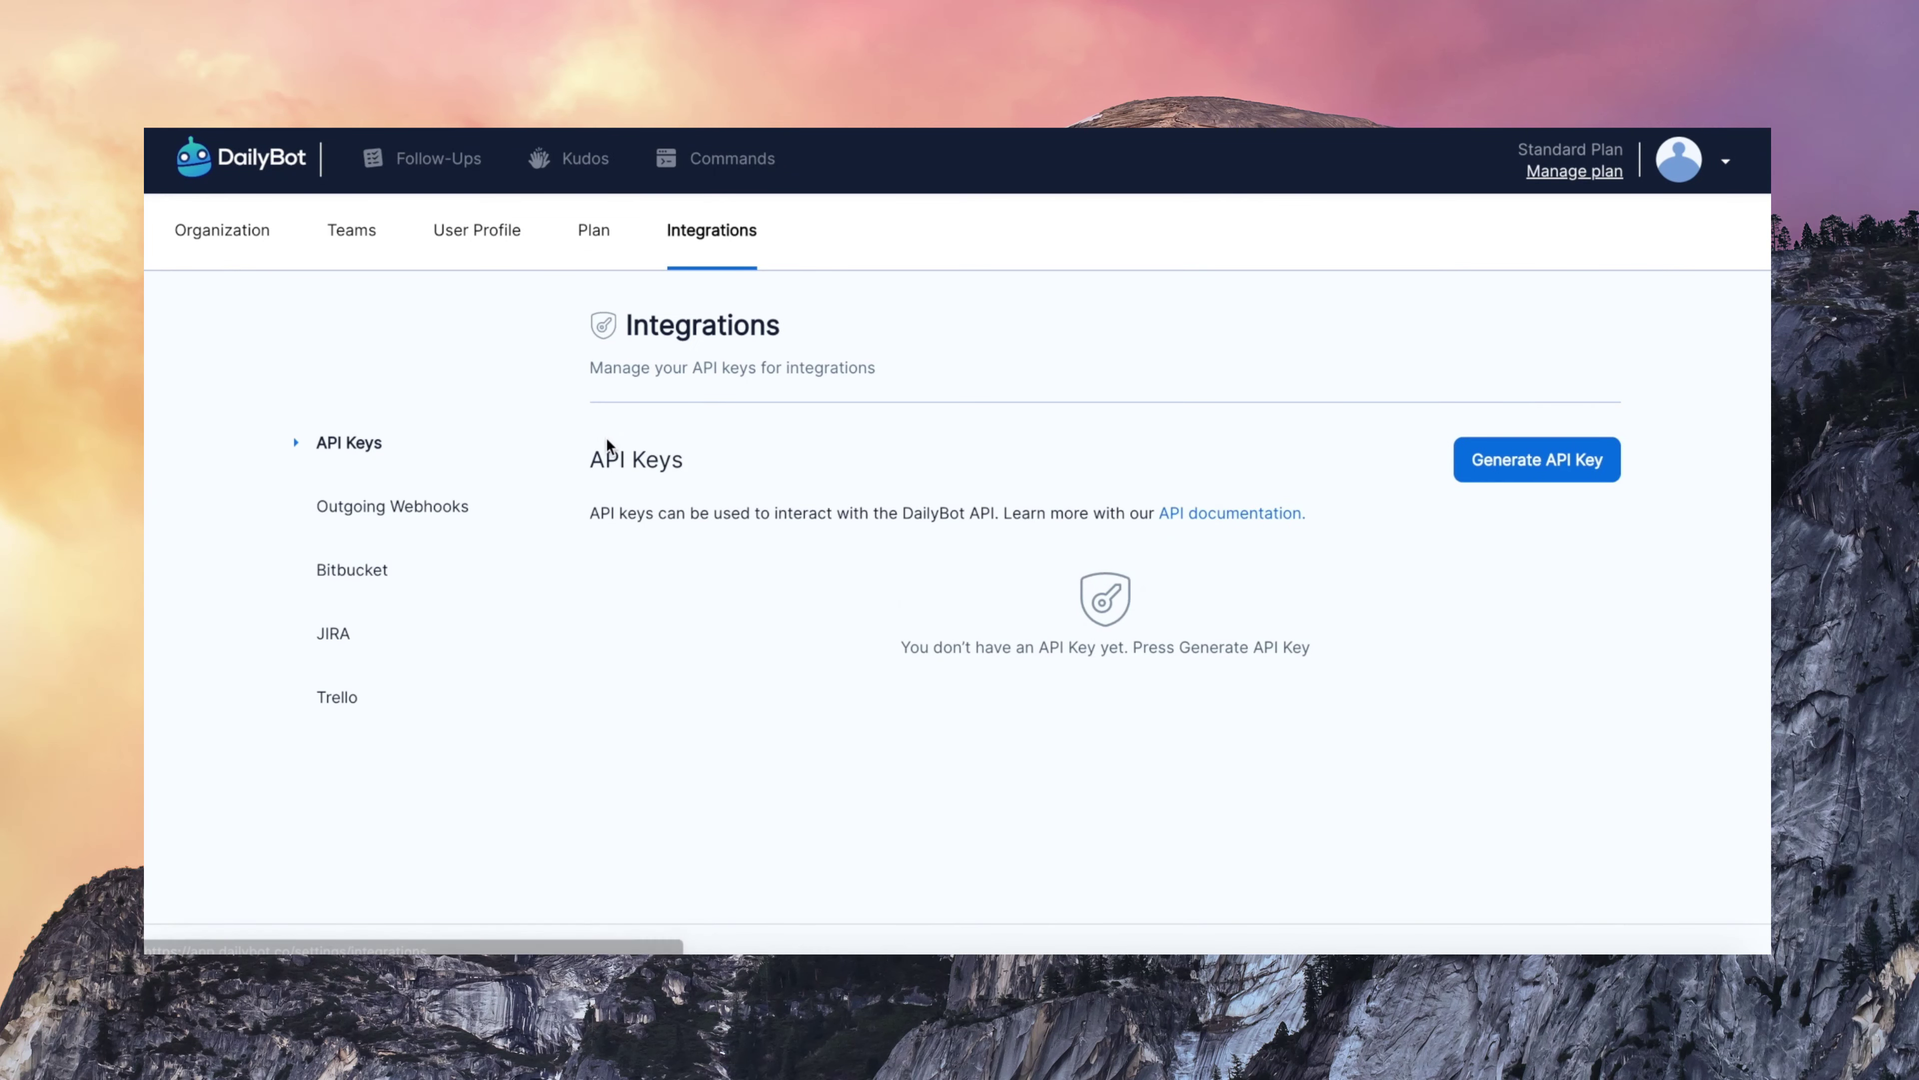
scroll(711, 553, "down", 1)
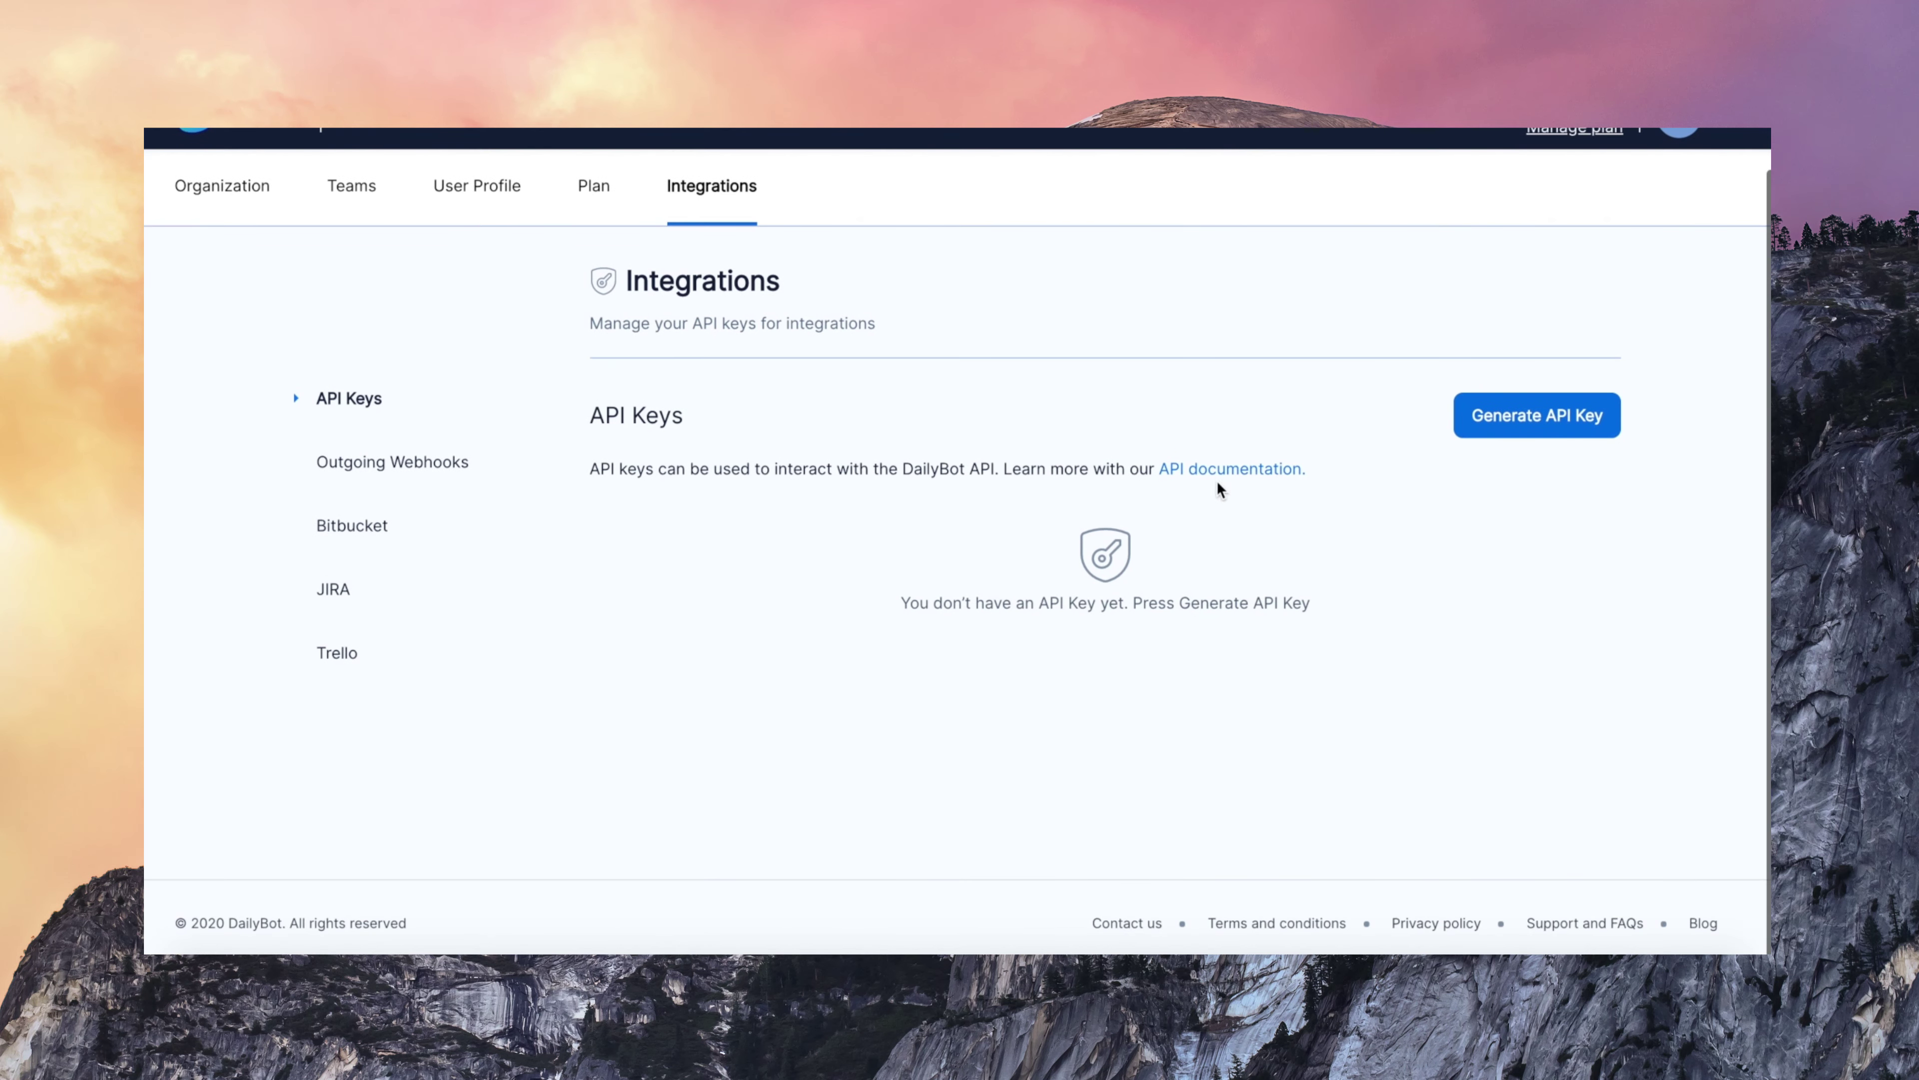
left_click(374, 468)
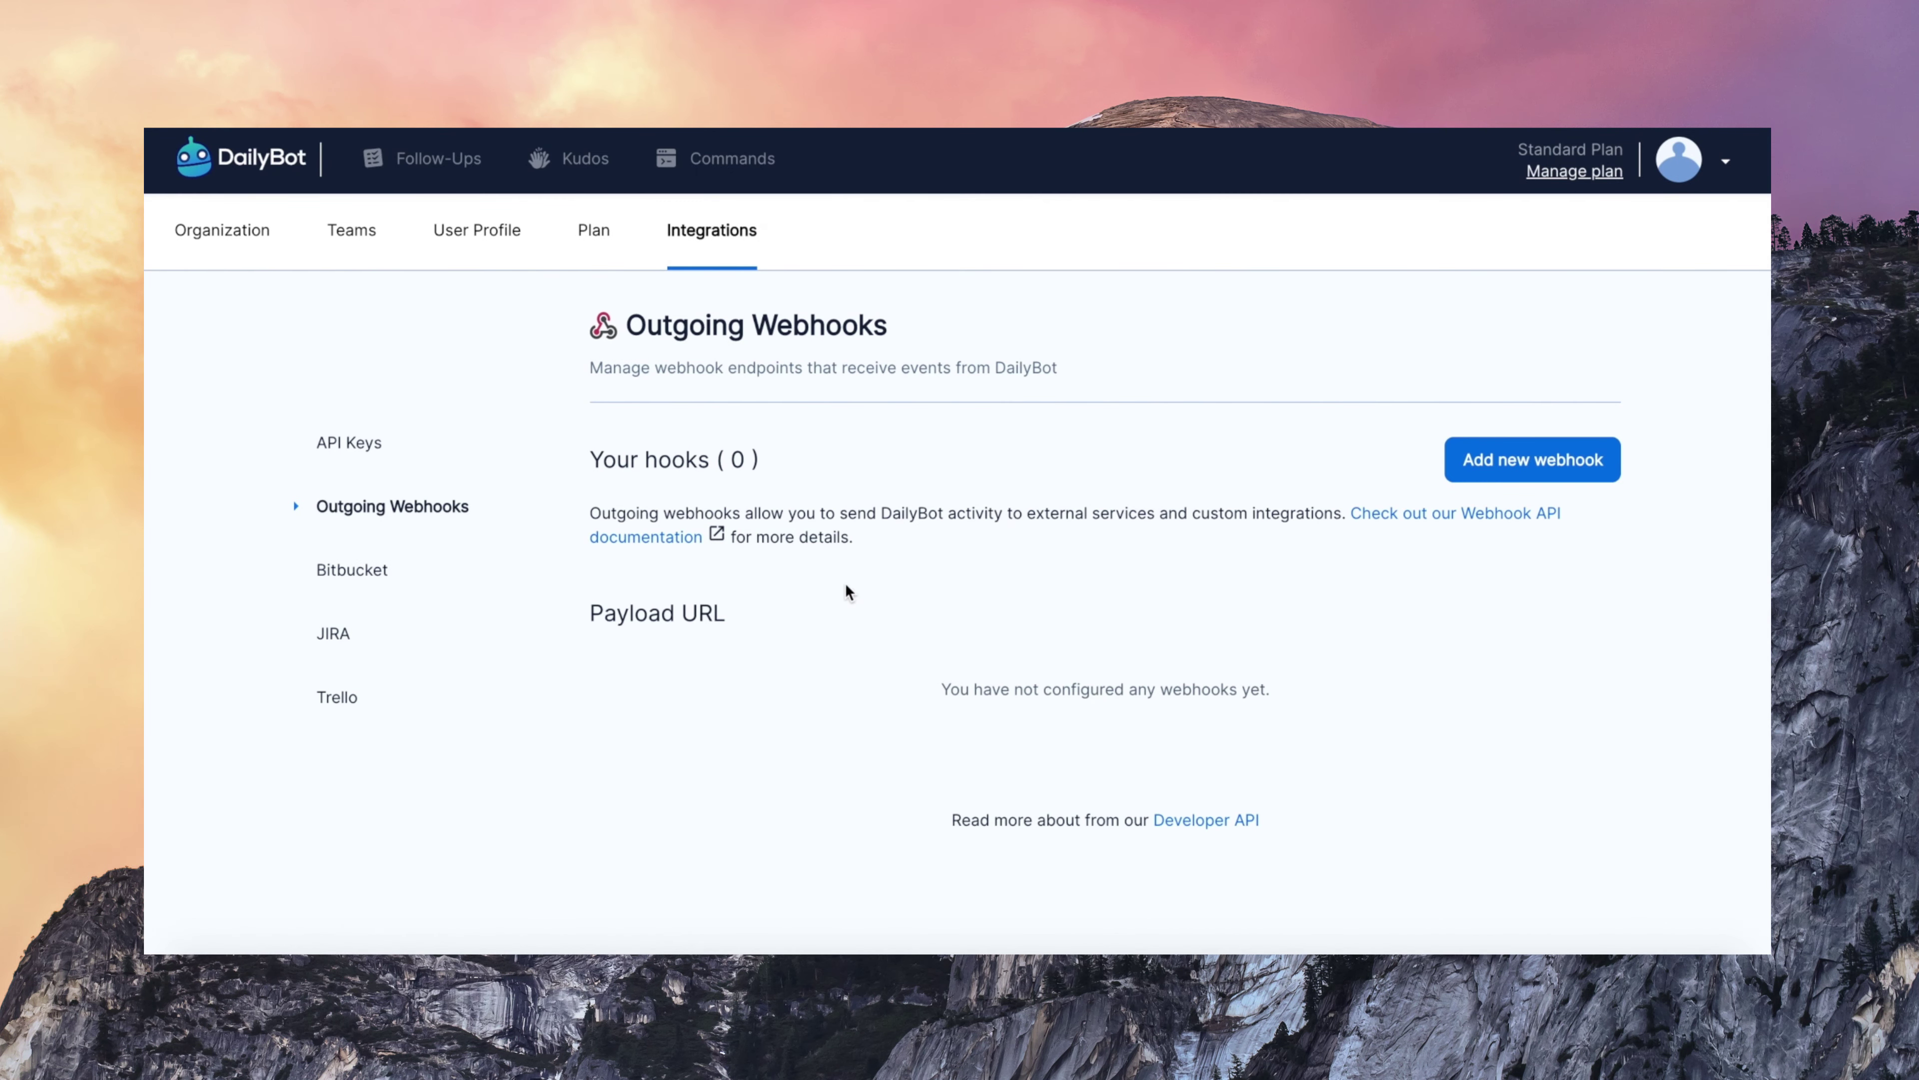
scroll(845, 582, "down", 1)
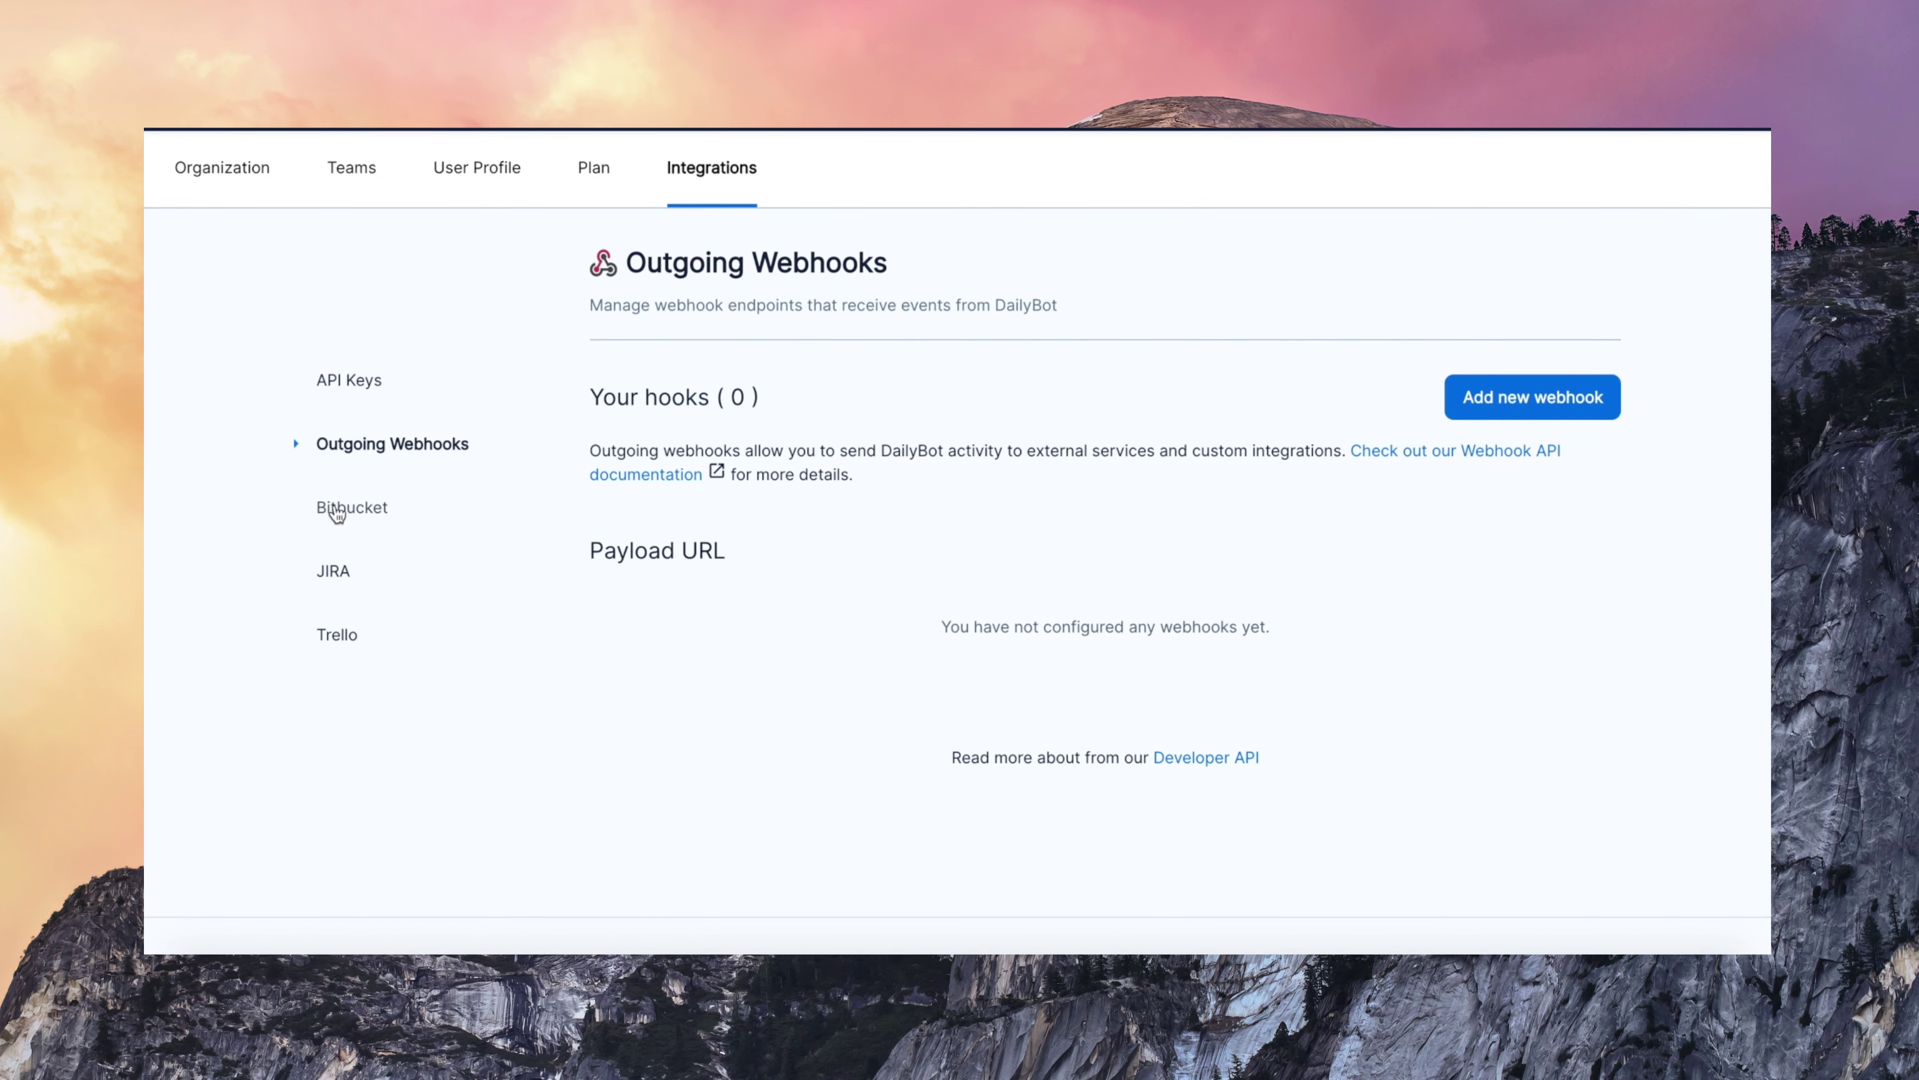